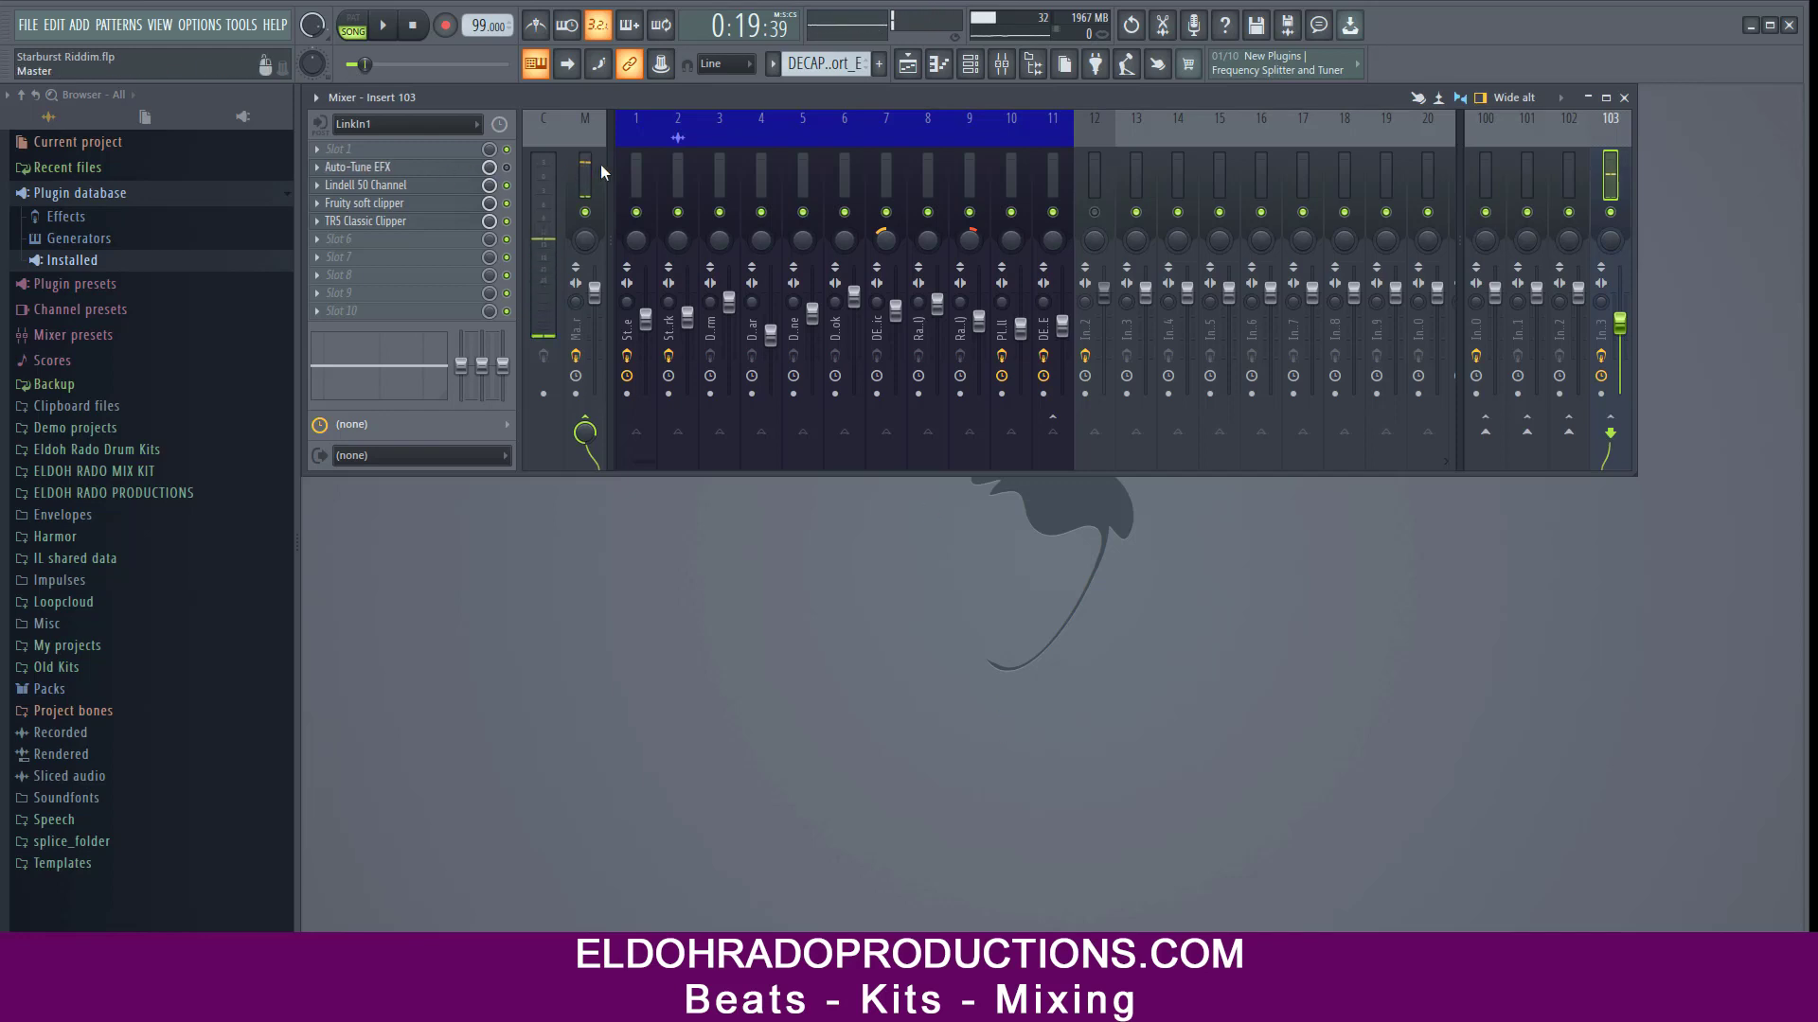
Open the BPB Saturator on the Starburst Guitar Lite insert and move its window below the mixer's track controls.
click(637, 163)
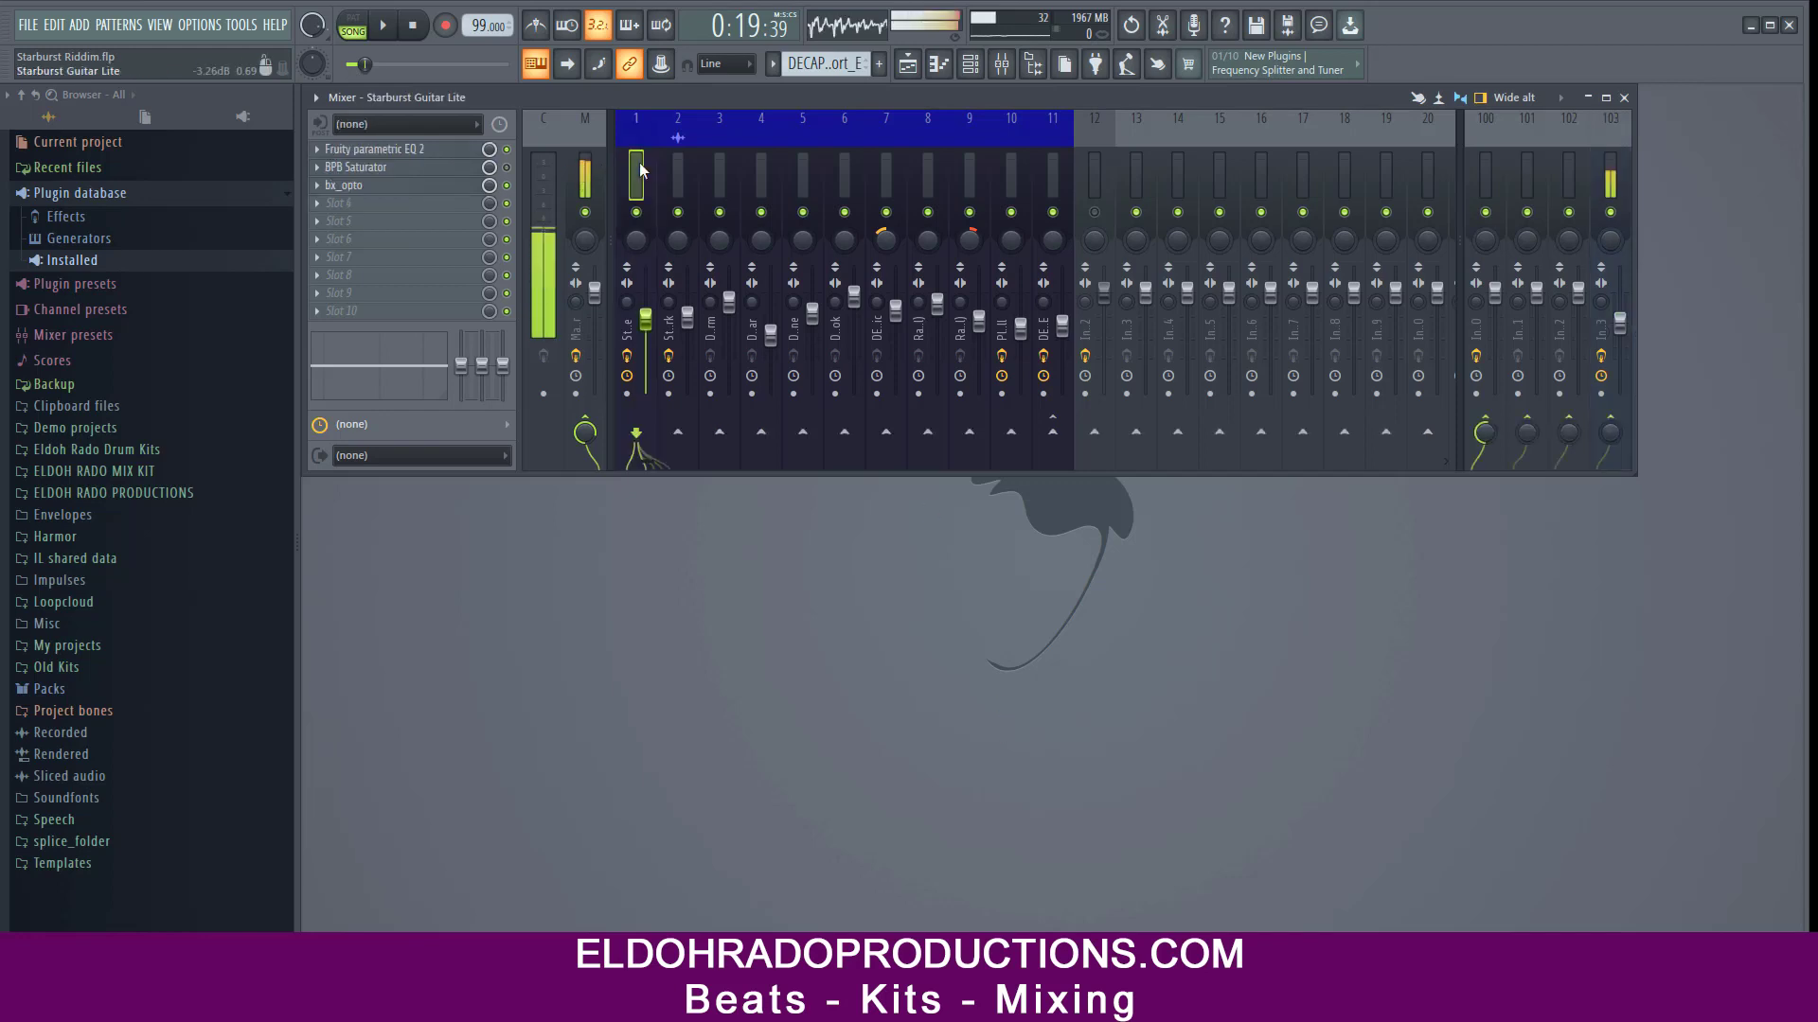
click(424, 173)
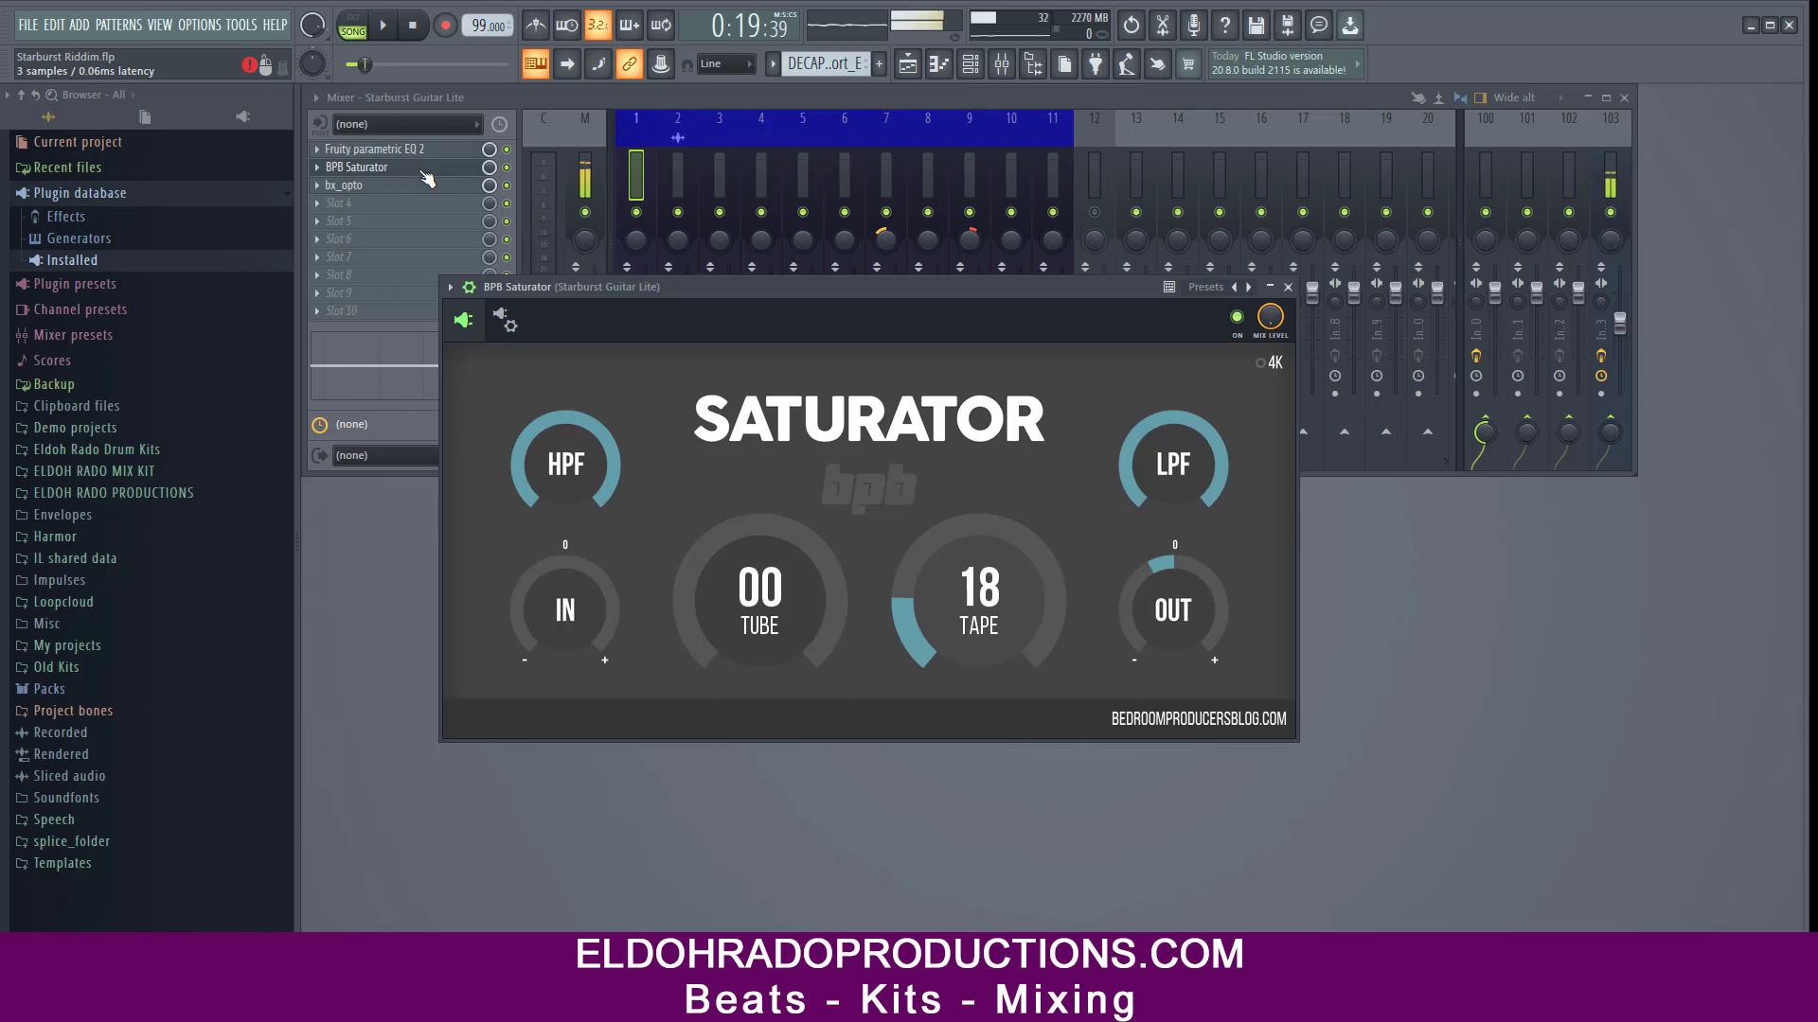
drag(916, 284, 899, 449)
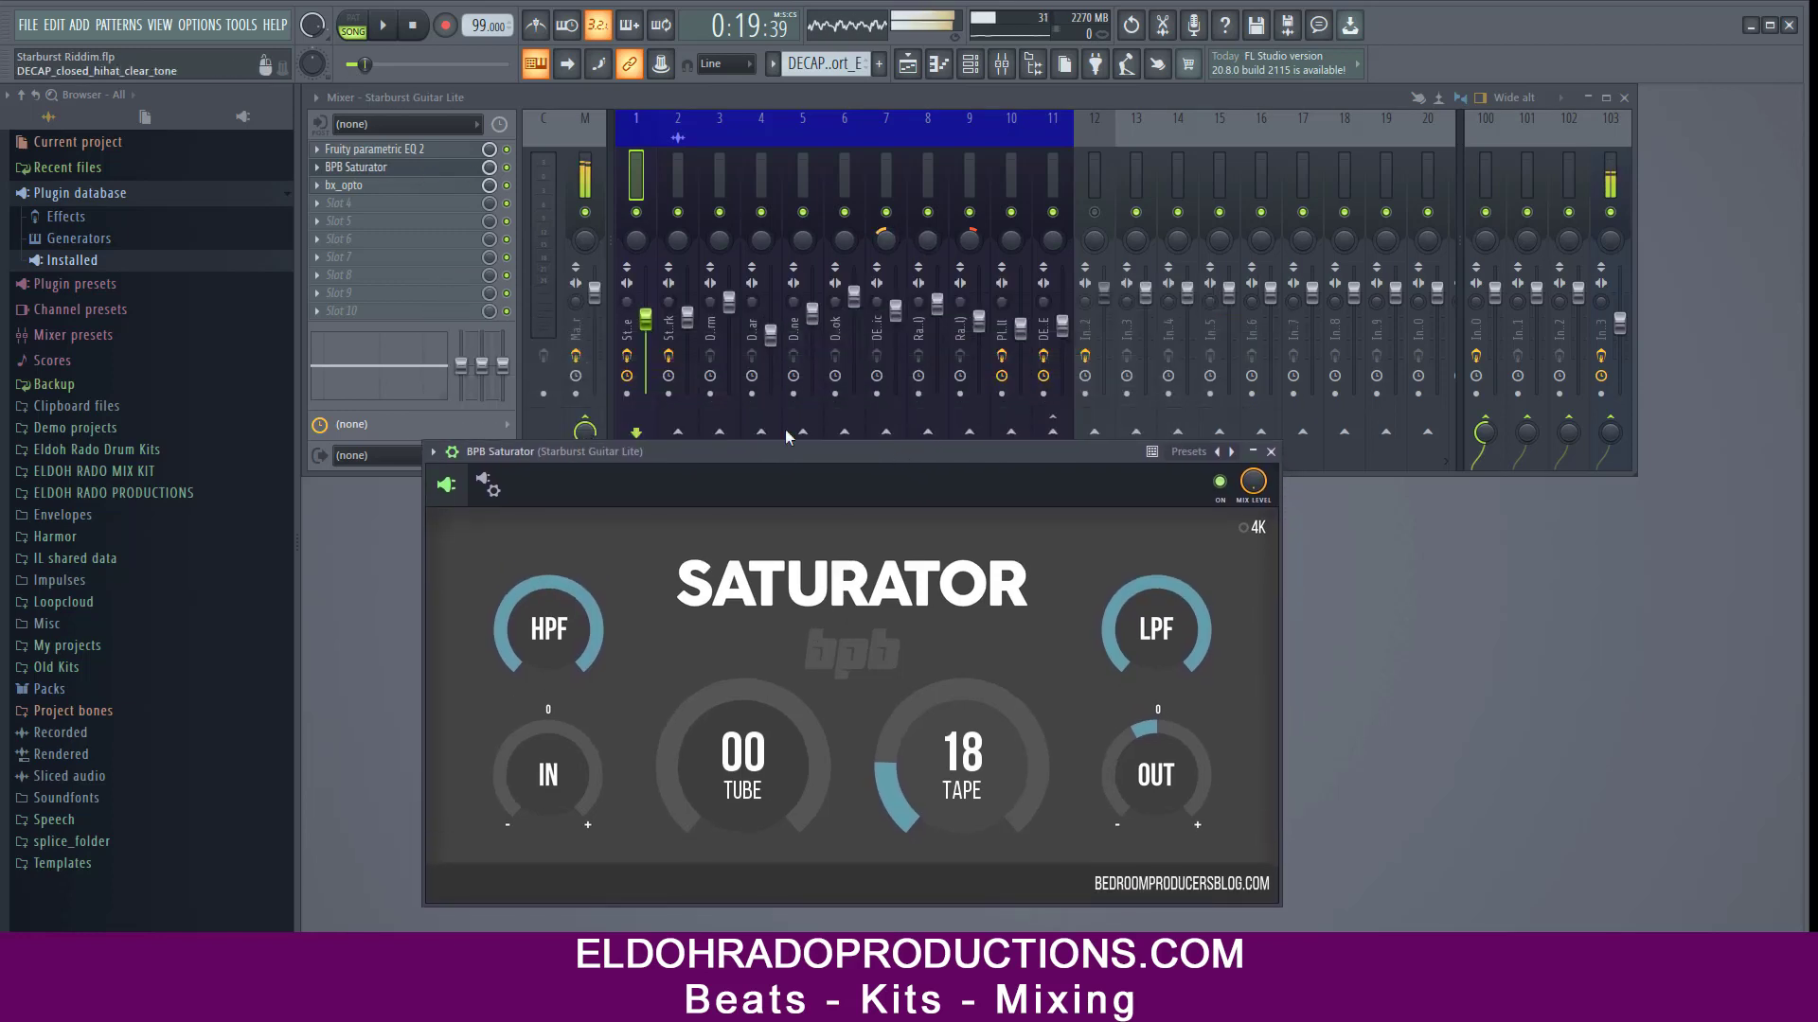
Disable the effect slots on the master track and on mixer inserts 1, 2, 100 and 10.
click(577, 358)
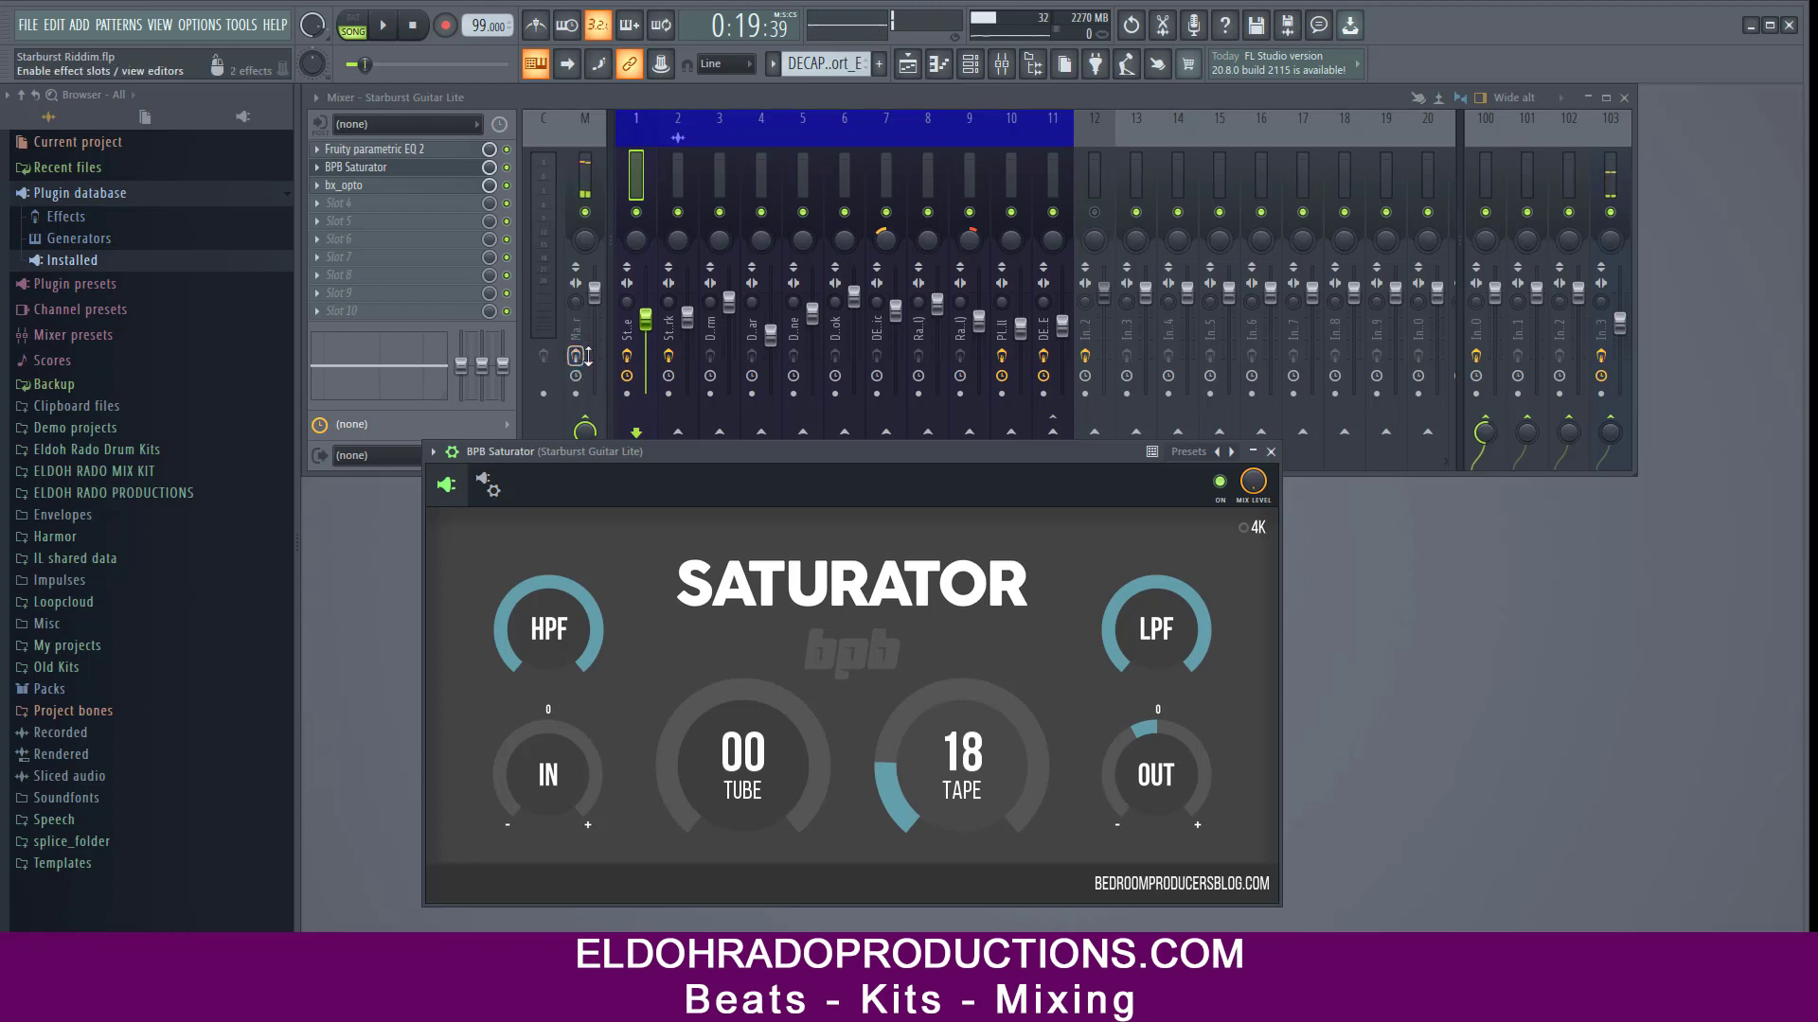
click(628, 358)
click(669, 358)
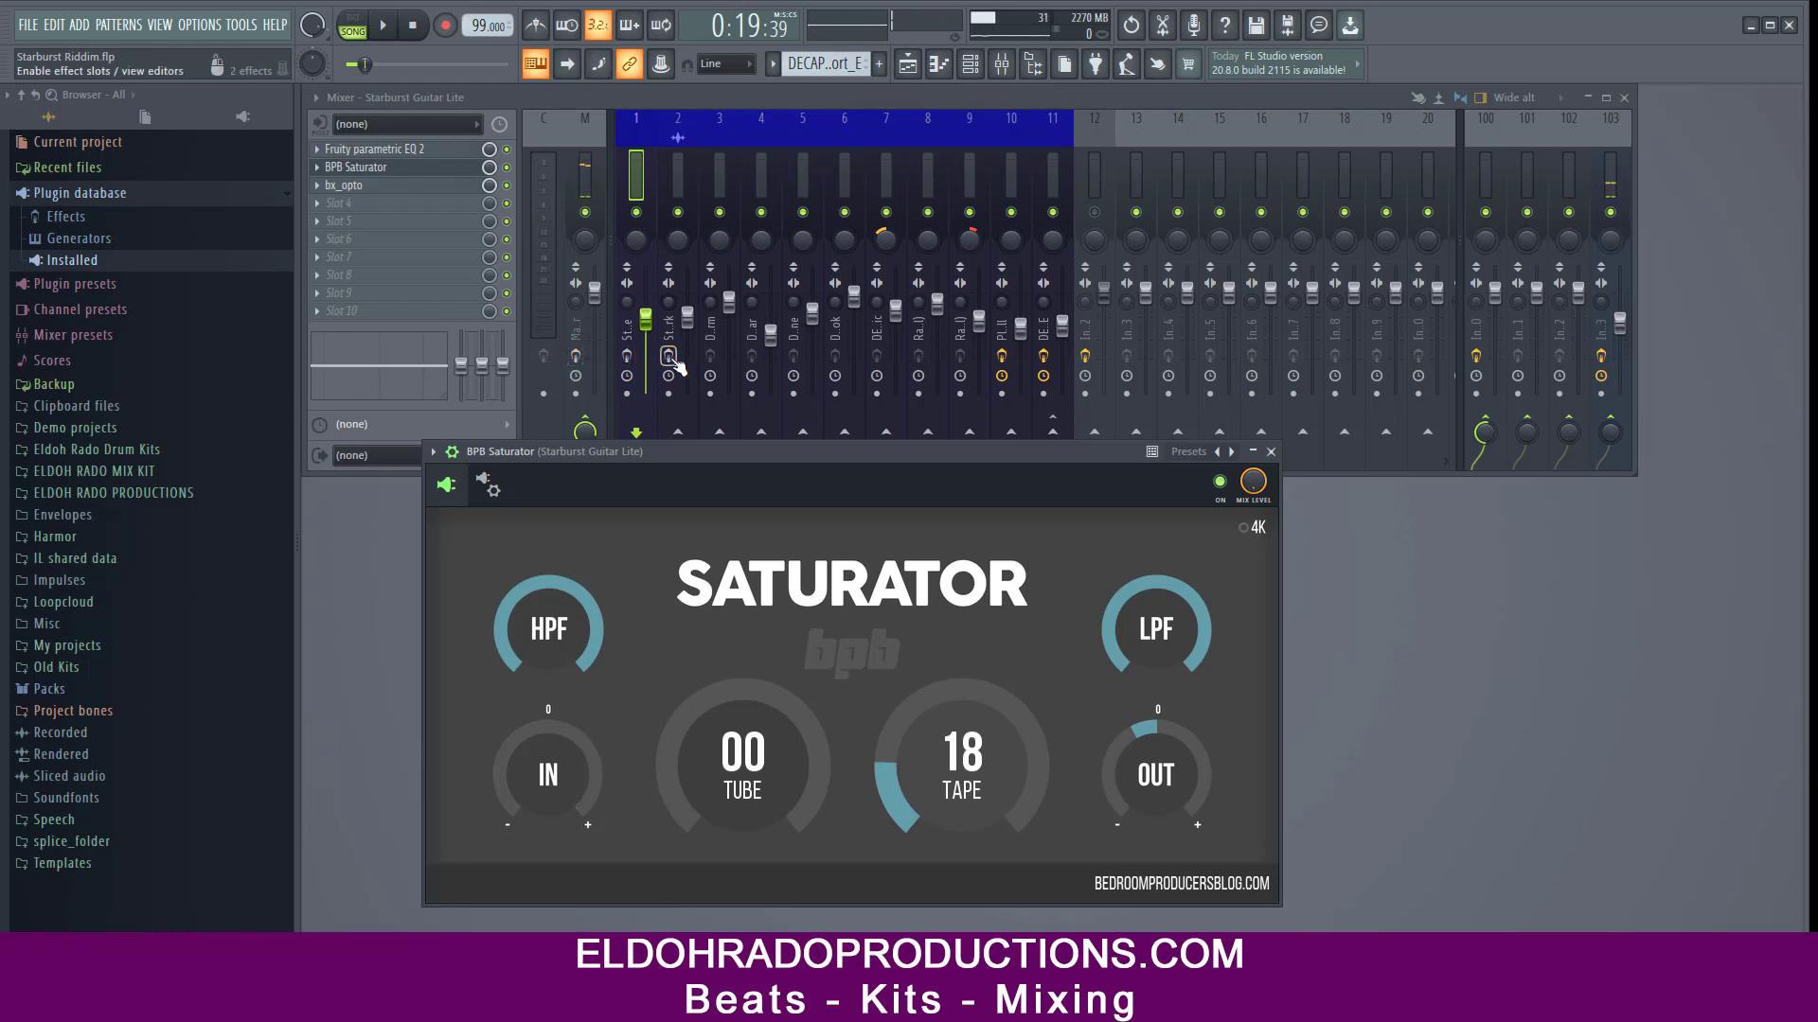
click(1476, 356)
click(1002, 358)
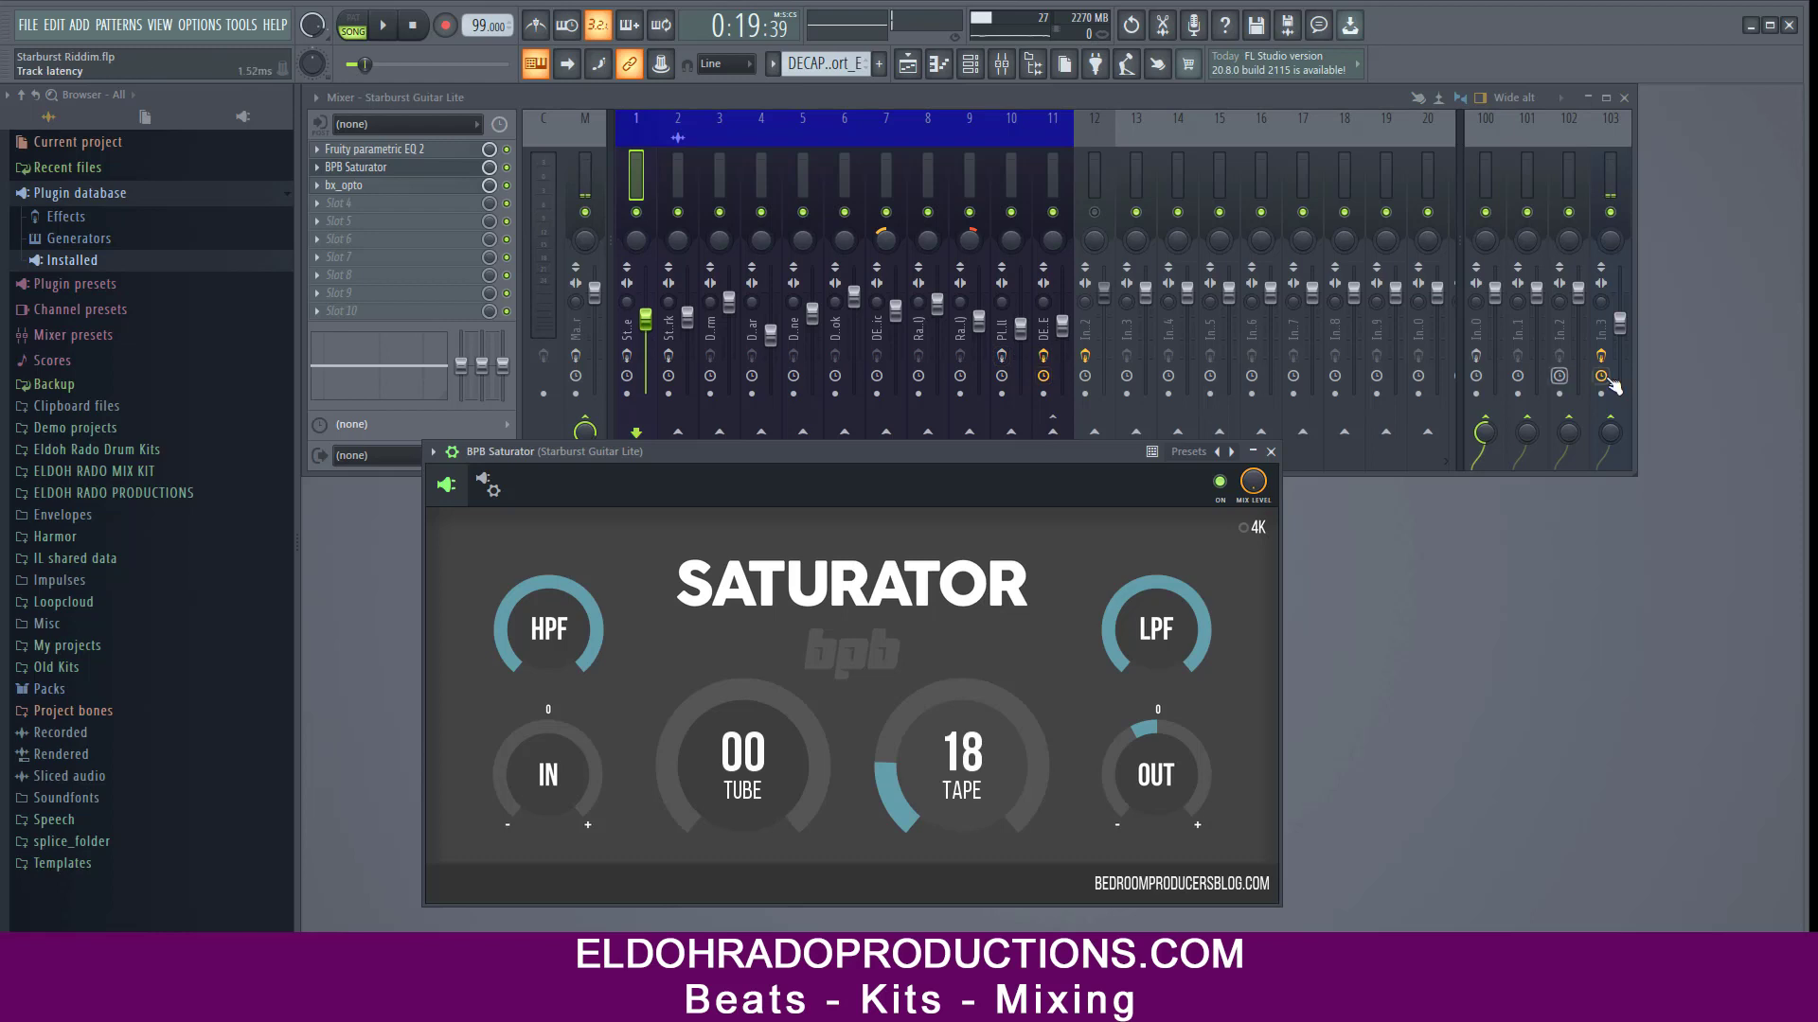
Reset the volume fader of mixer insert 103 to its default level and move the Saturator window clear of the mixer.
alt+click(1625, 326)
click(930, 494)
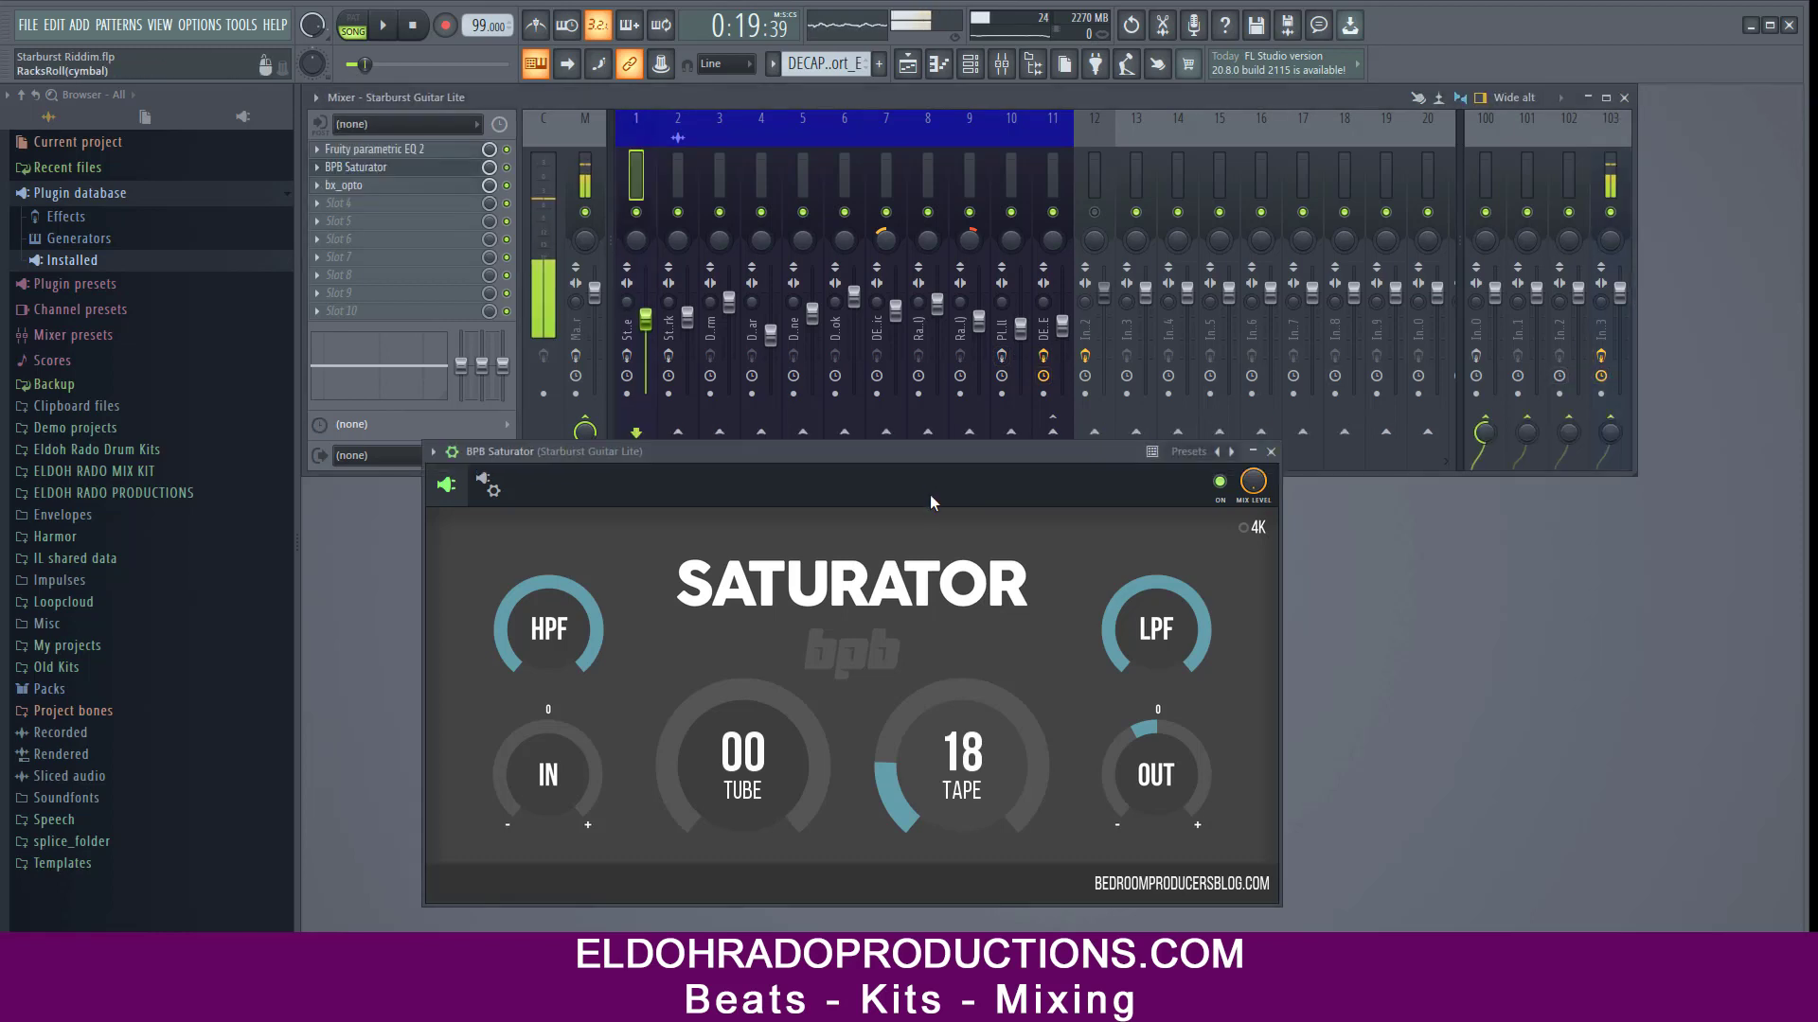
drag(943, 452, 986, 494)
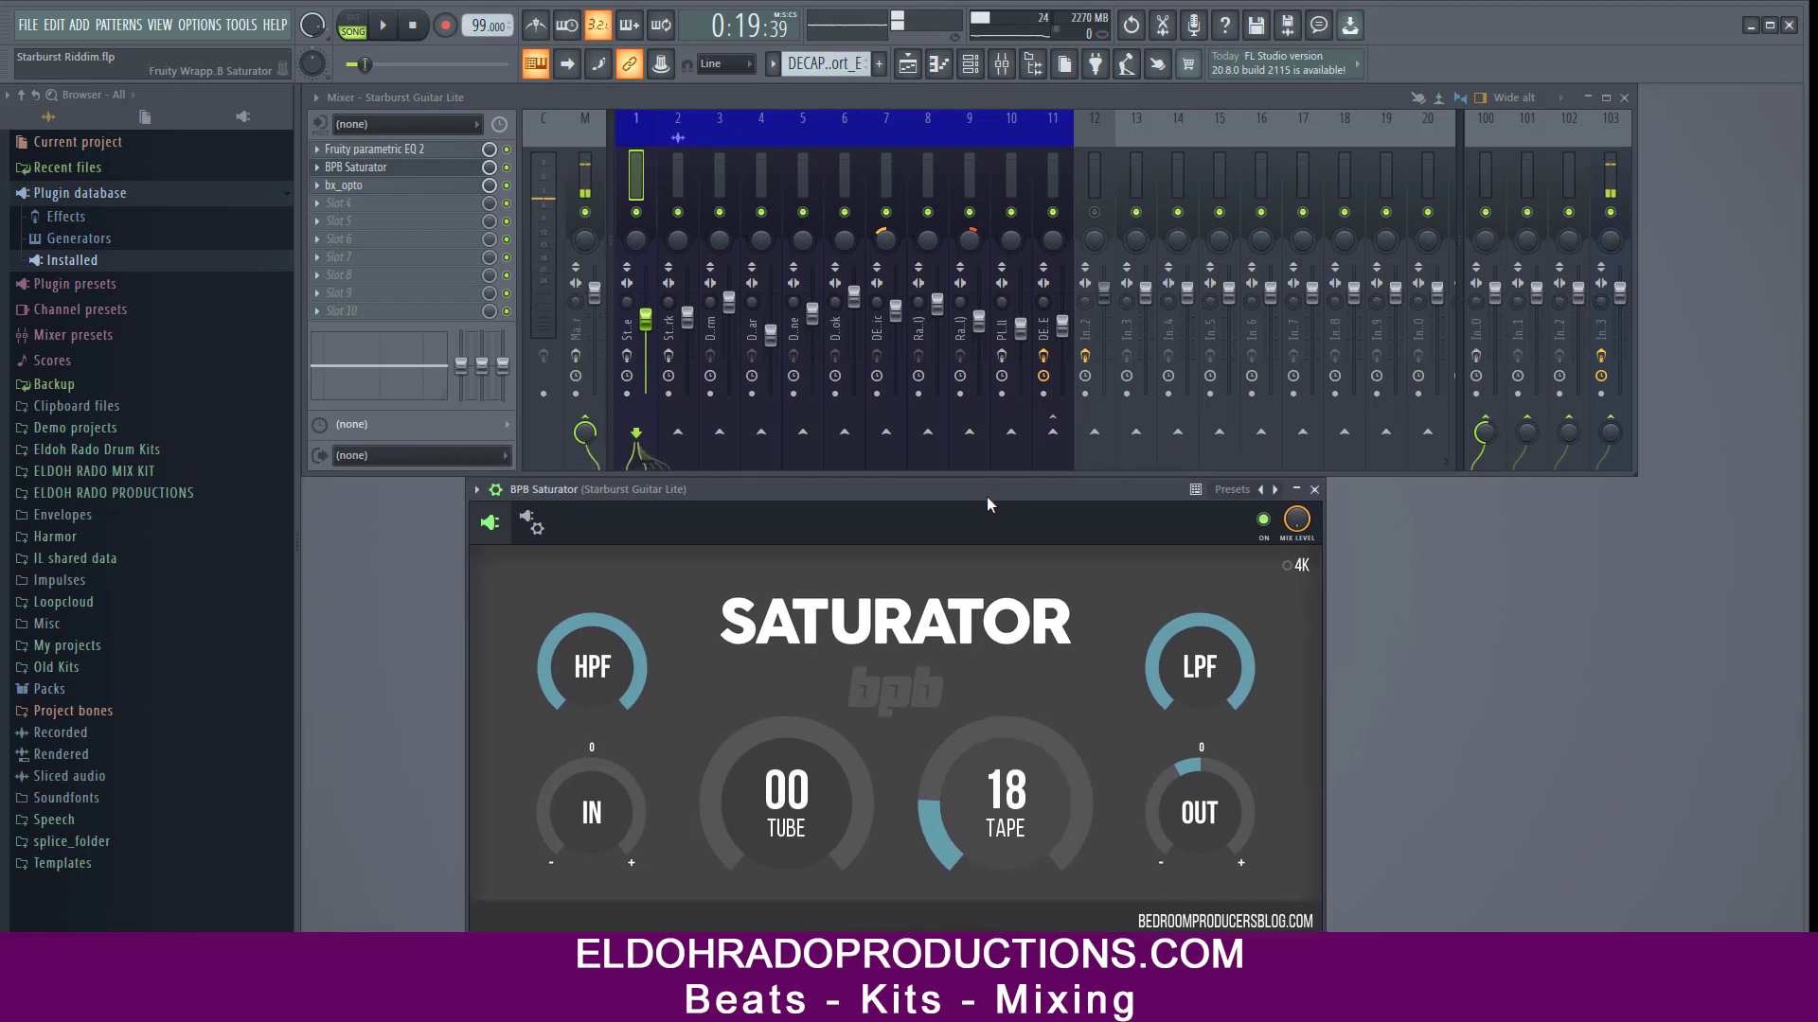
Solo the Starburst Guitar Lite insert and bypass its BPB Saturator, bx_opto and Fruity parametric EQ 2.
right_click(636, 212)
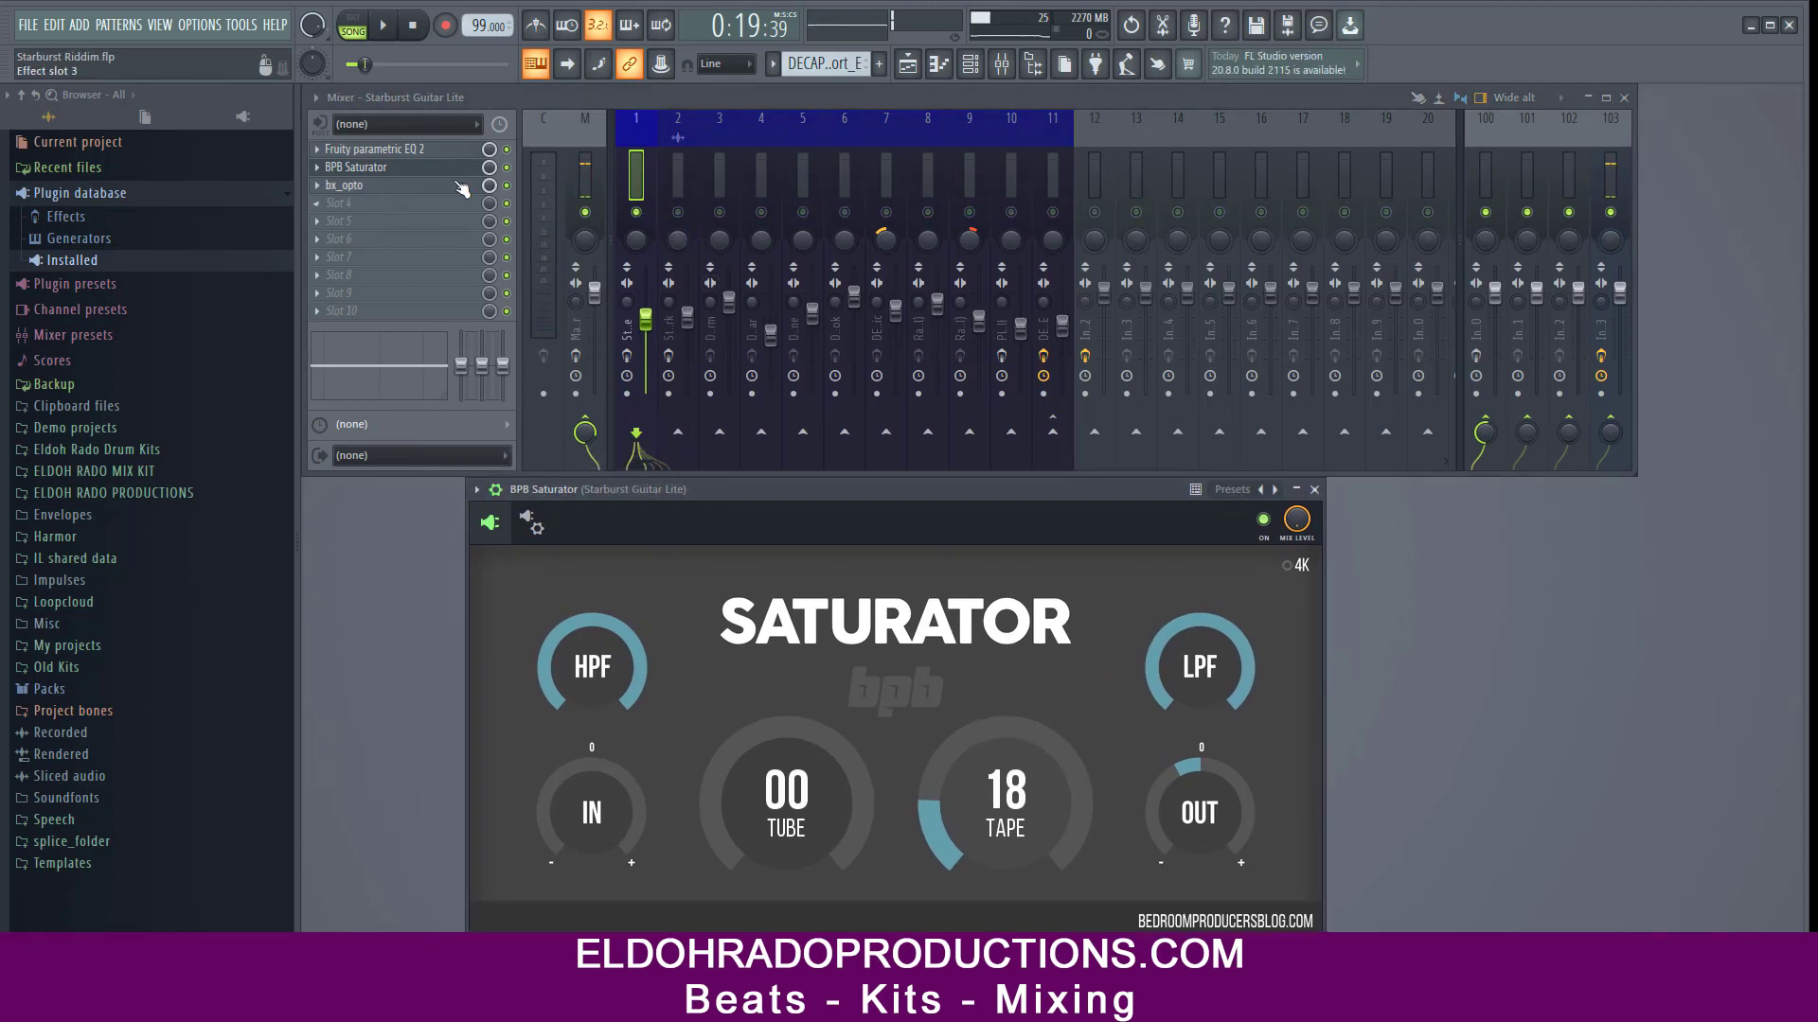
click(507, 167)
click(506, 186)
click(507, 149)
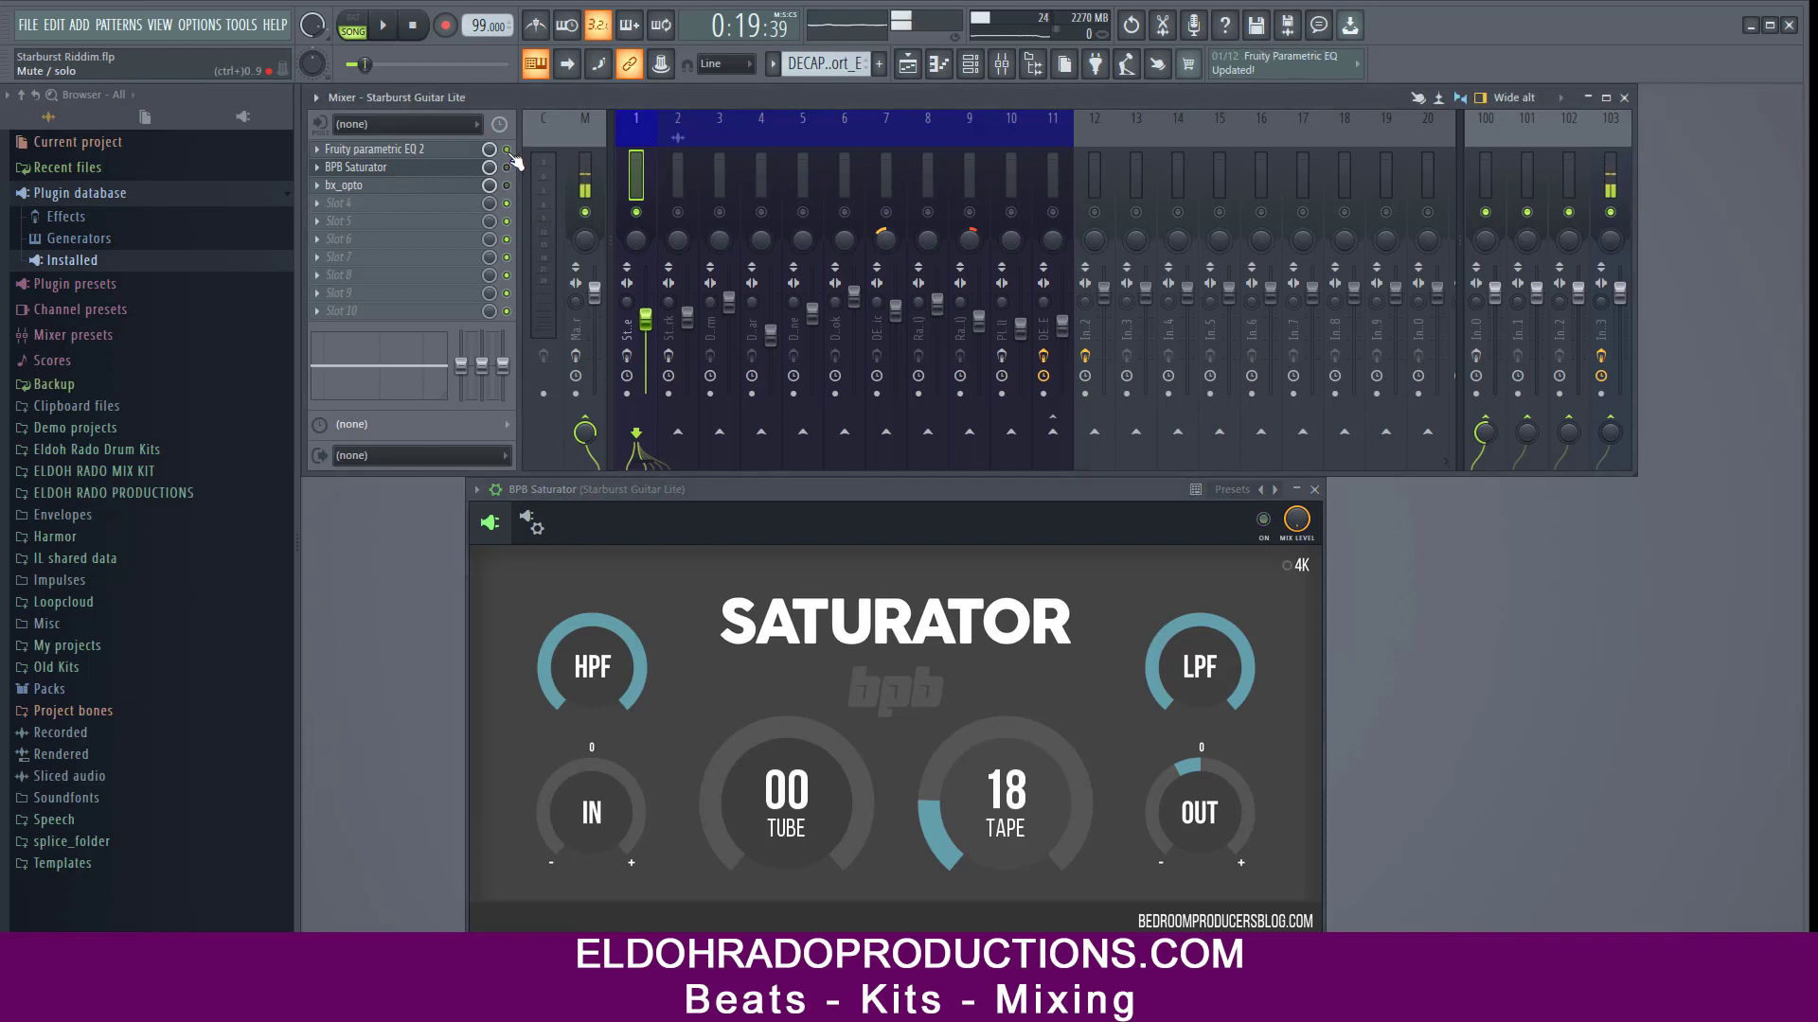
Play back the soloed guitar without any effects and stop playback.
key(space)
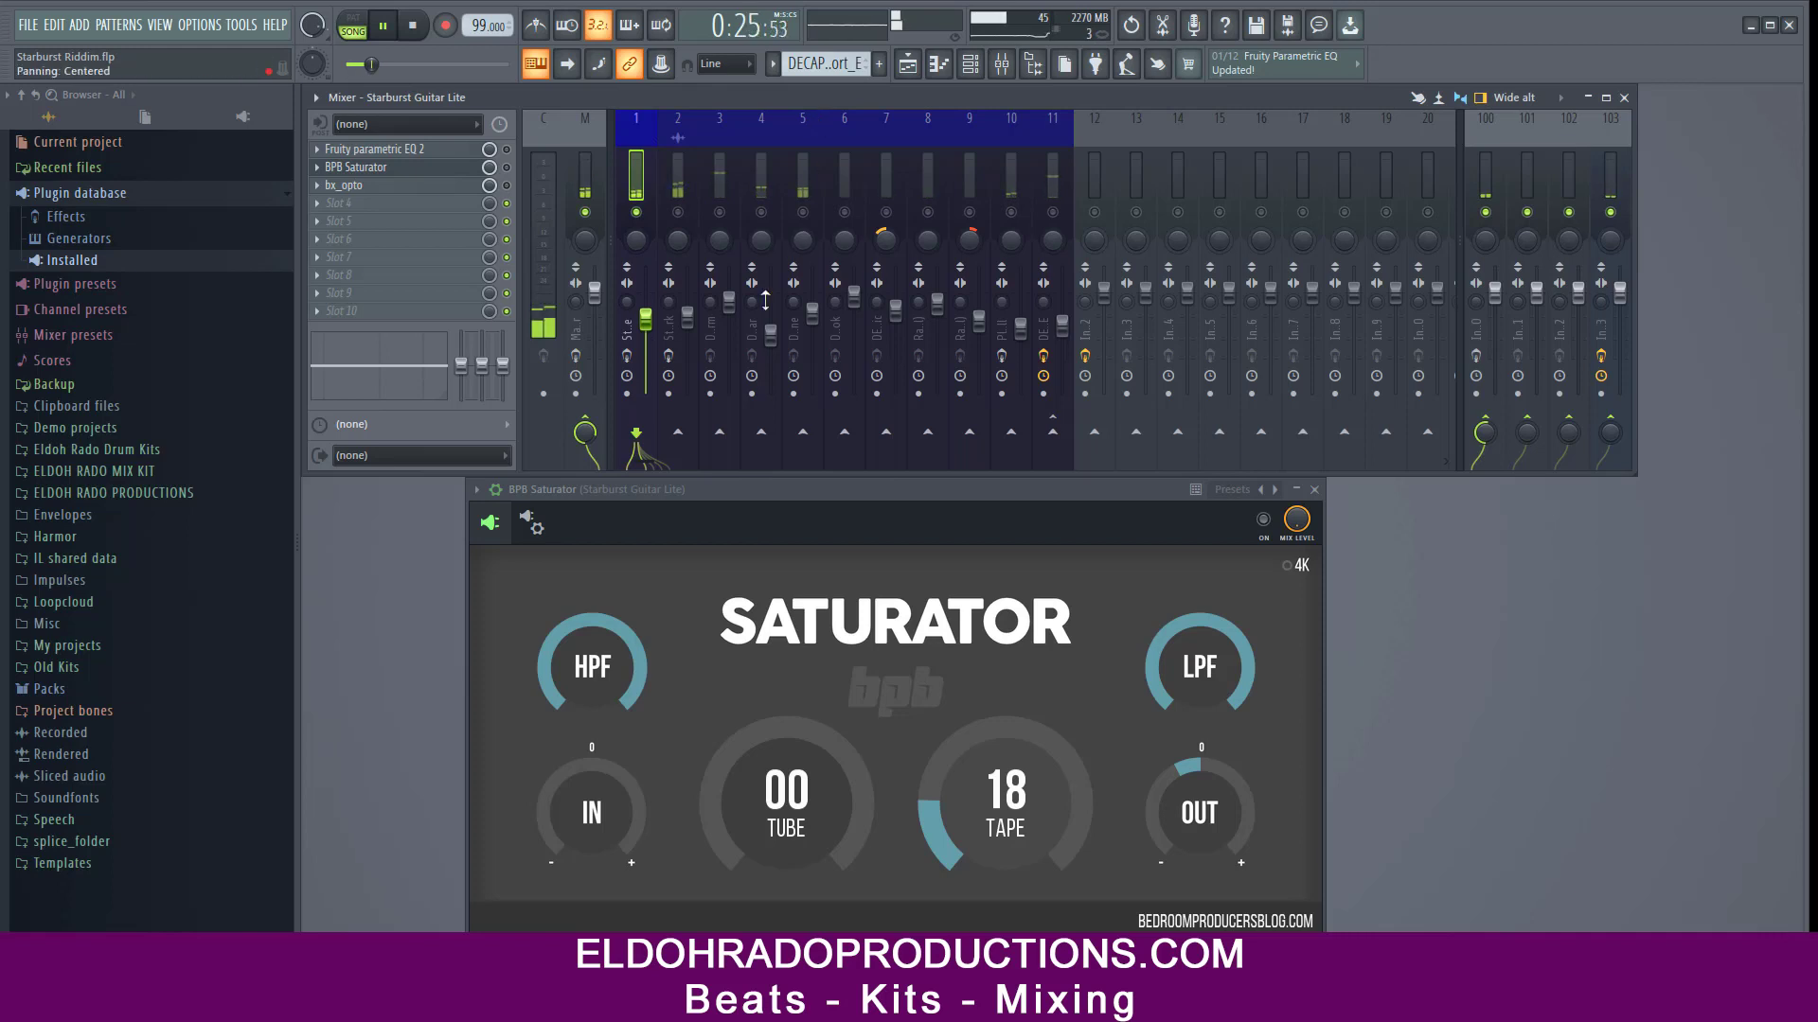
drag(719, 494, 718, 464)
key(space)
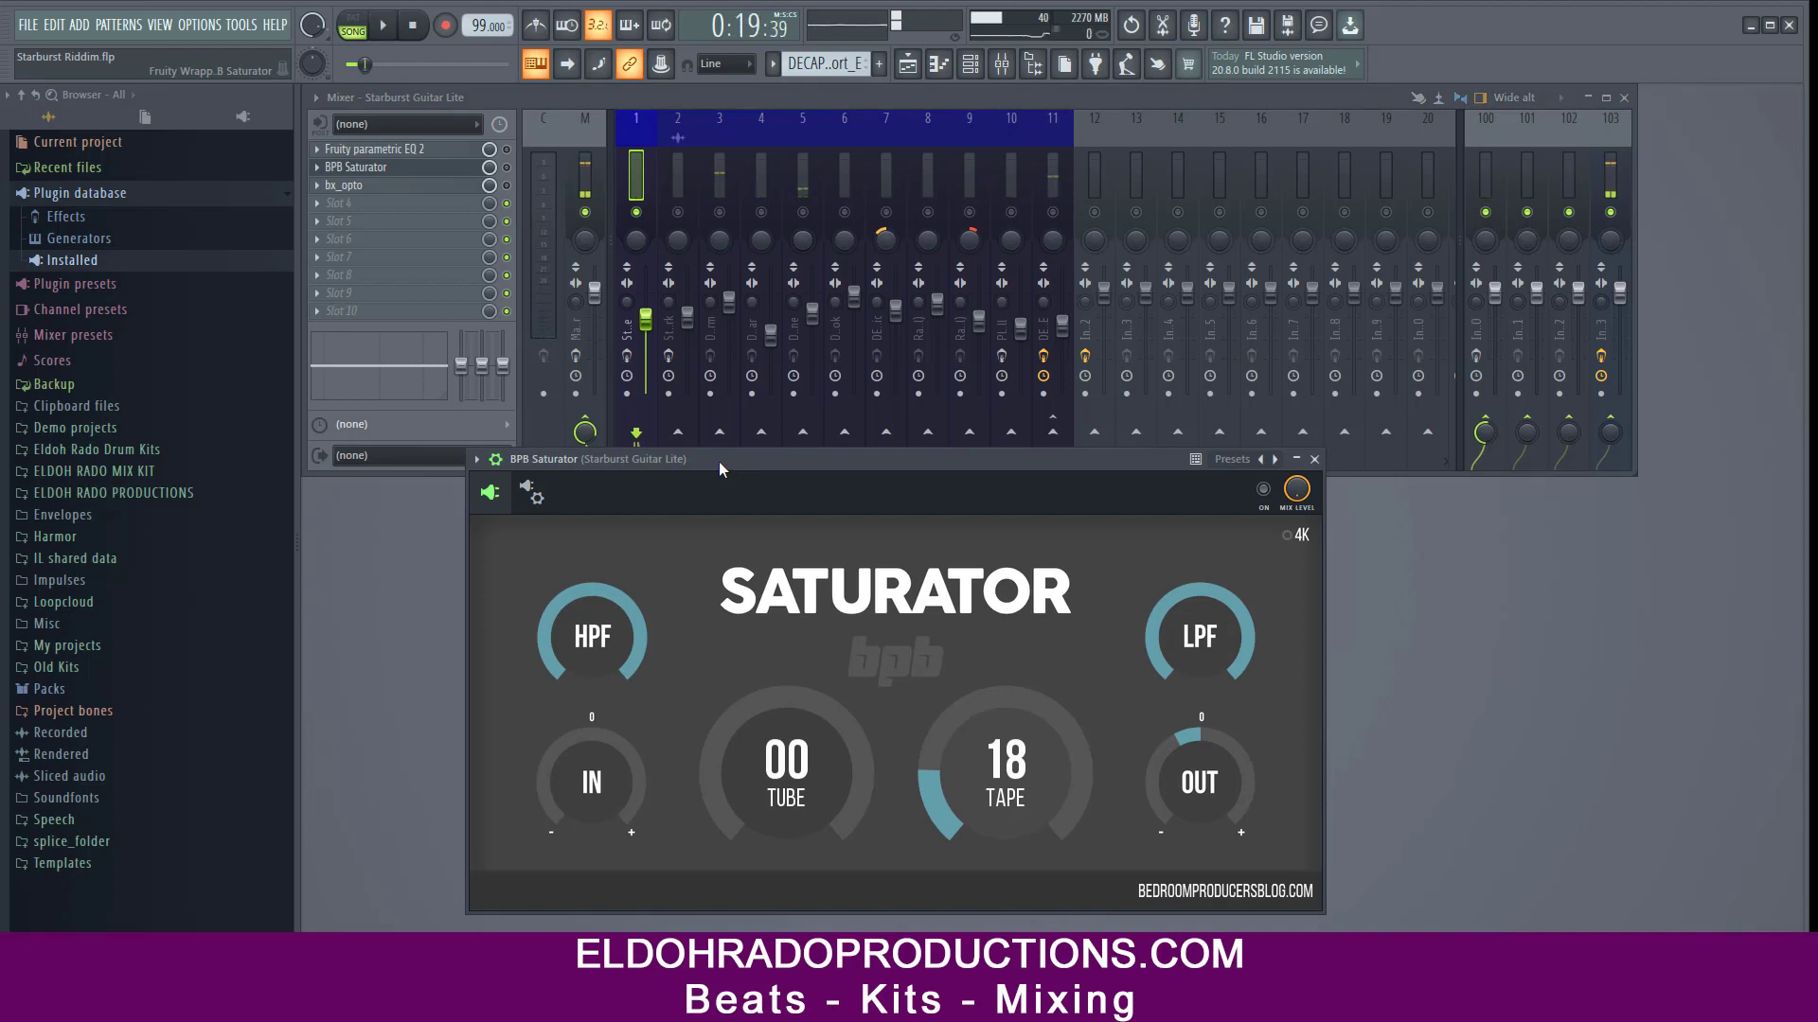
Enable the BPB Saturator on the guitar and compare the sound with the plugin on and off during playback.
click(1262, 489)
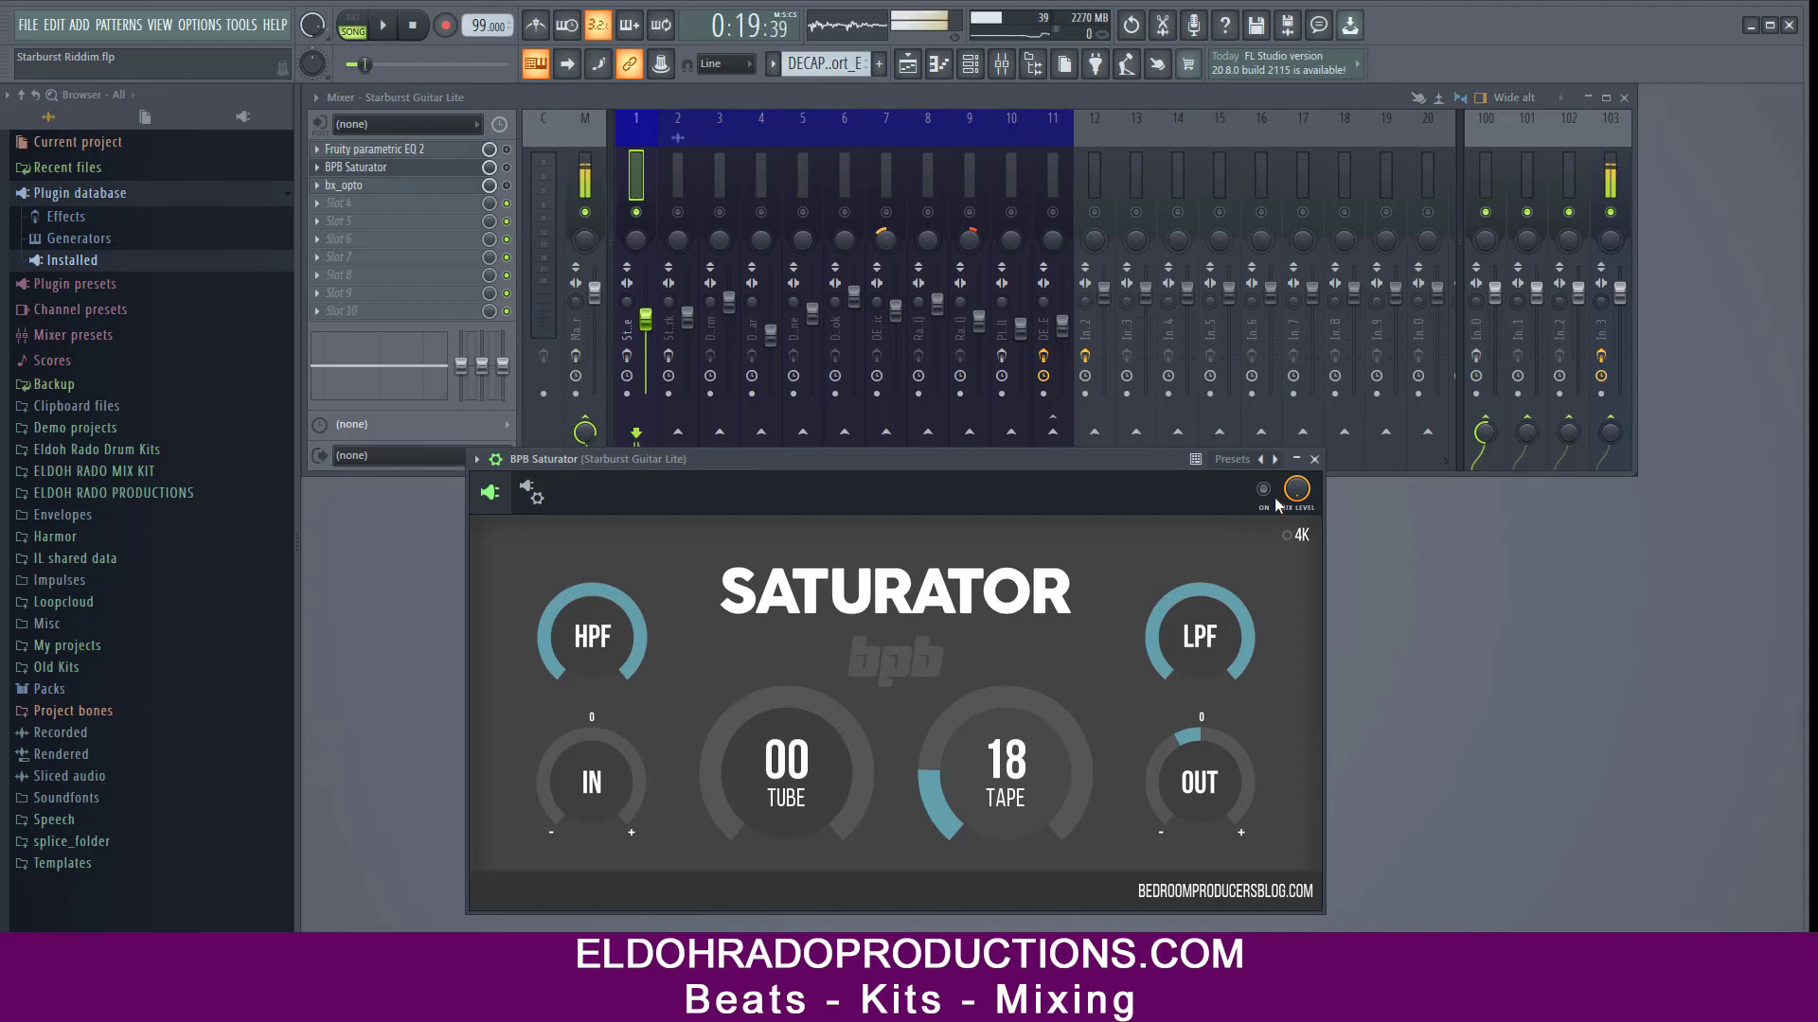
drag(926, 463, 1004, 402)
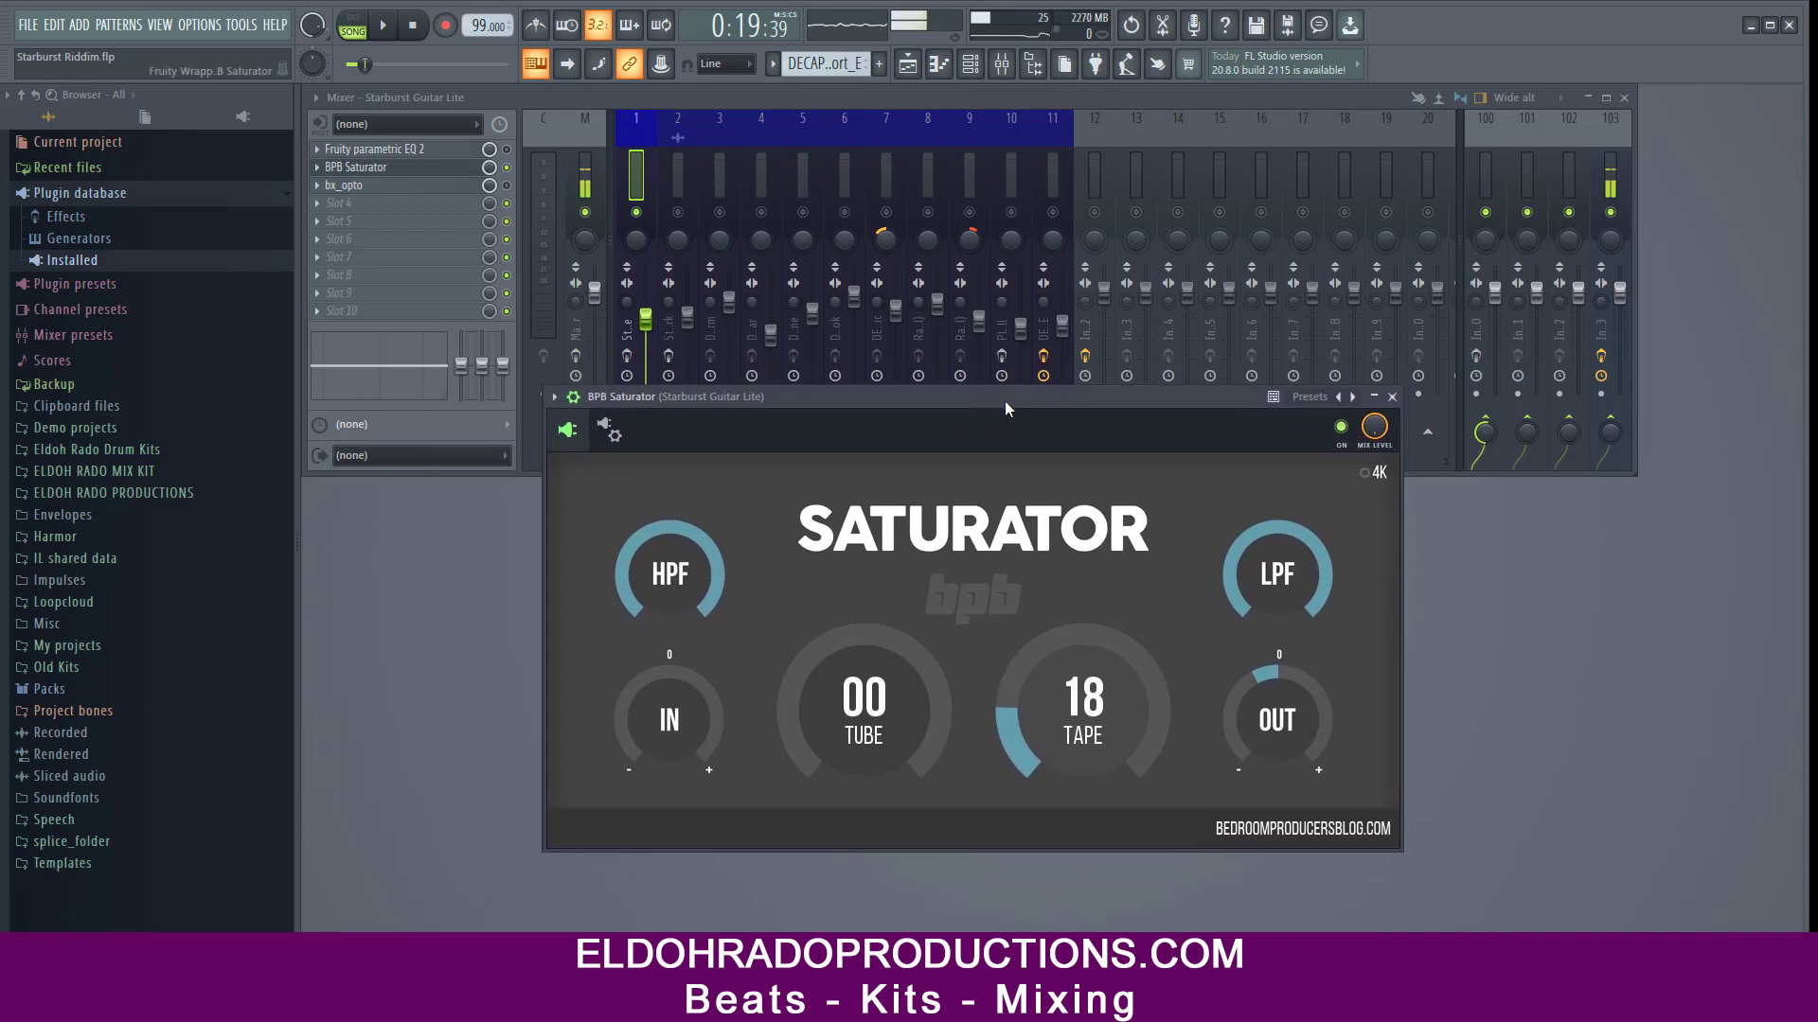
key(space)
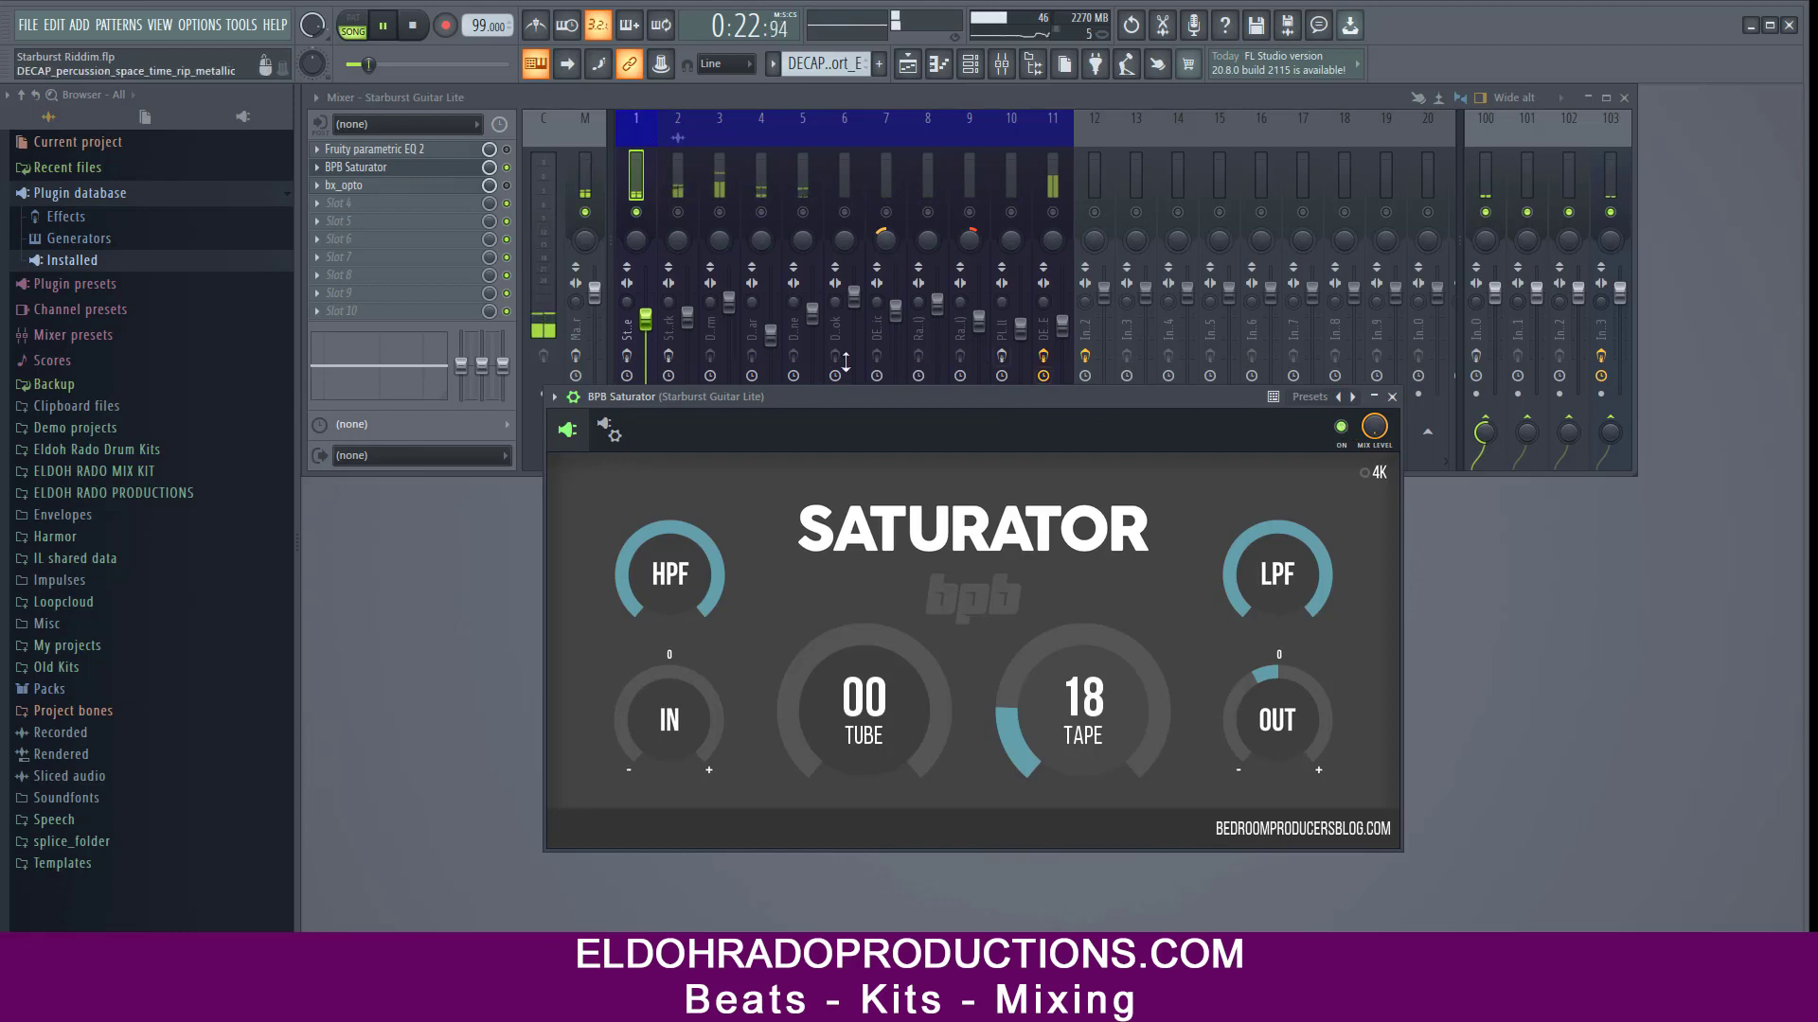
key(space)
key(space)
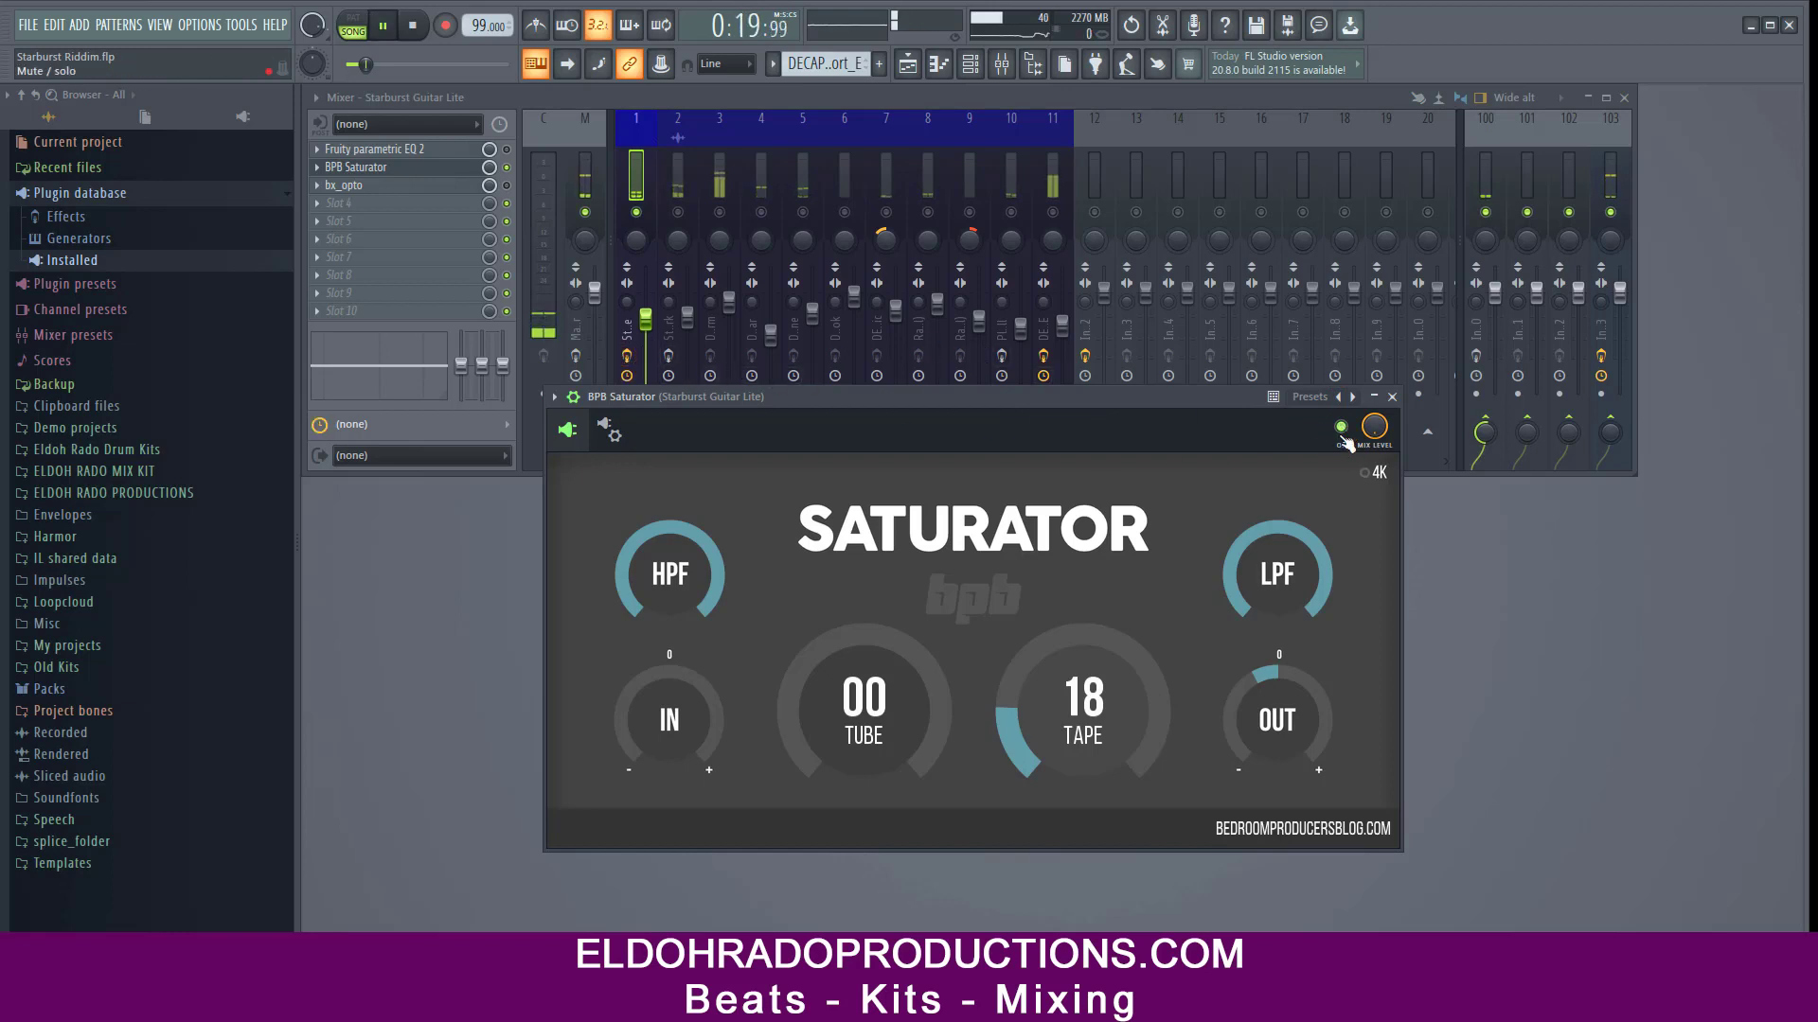
click(1343, 434)
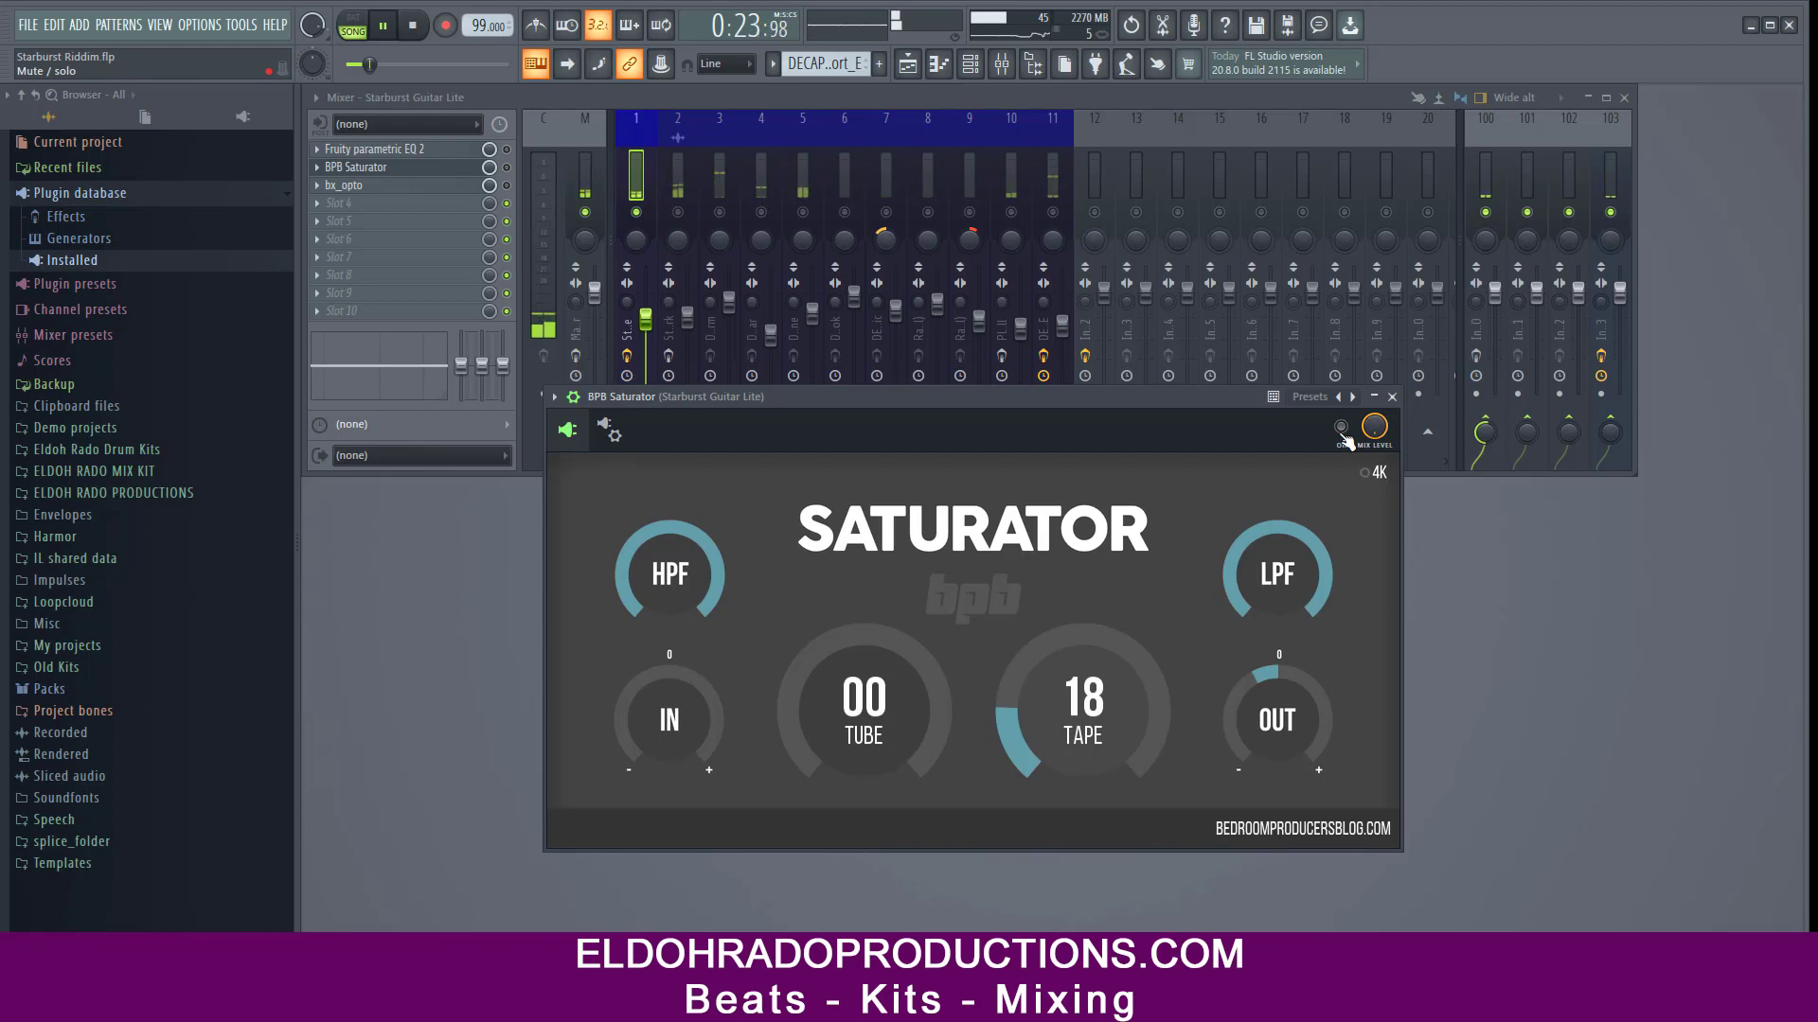
click(1342, 428)
key(space)
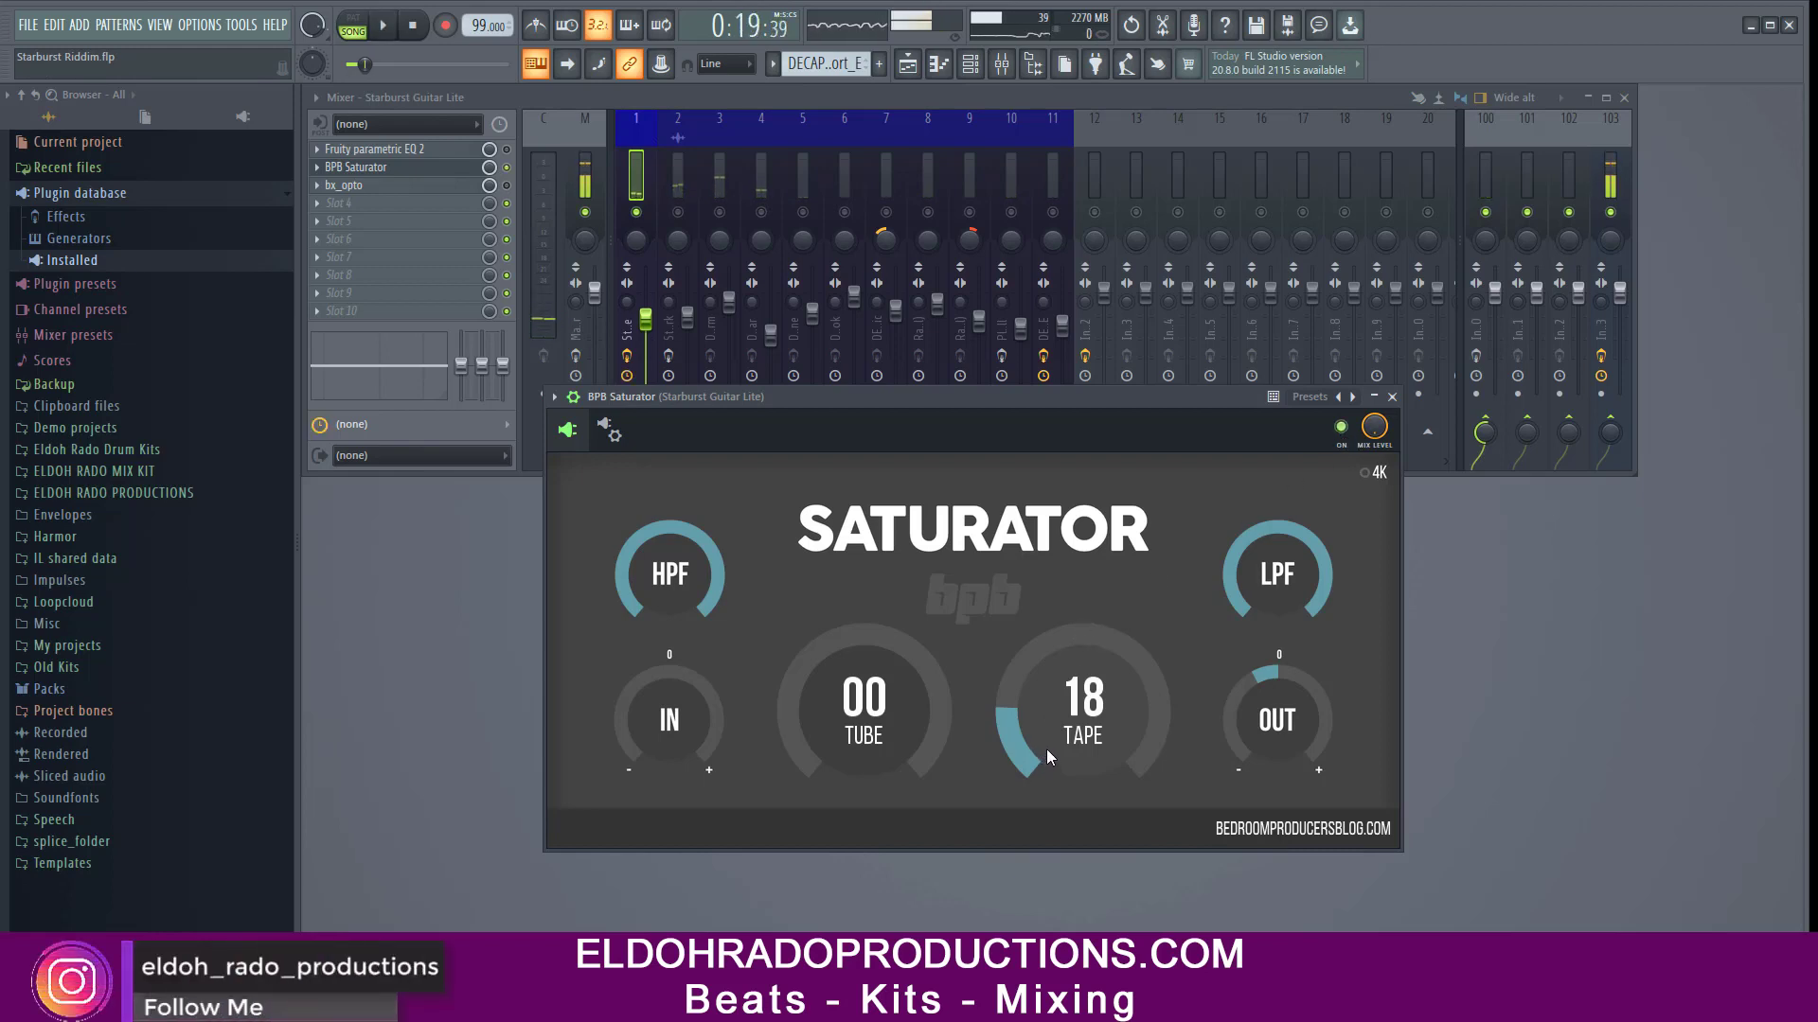
Audition the guitar with the Saturator's Tube at 27 and Tape at 17, and restore Tube to 00 and Tape to 18.
key(space)
mouse_move(1047, 748)
mouse_down()
mouse_move(1106, 670)
mouse_move(1070, 757)
mouse_up()
drag(943, 761, 917, 655)
drag(1003, 398, 1011, 310)
key(space)
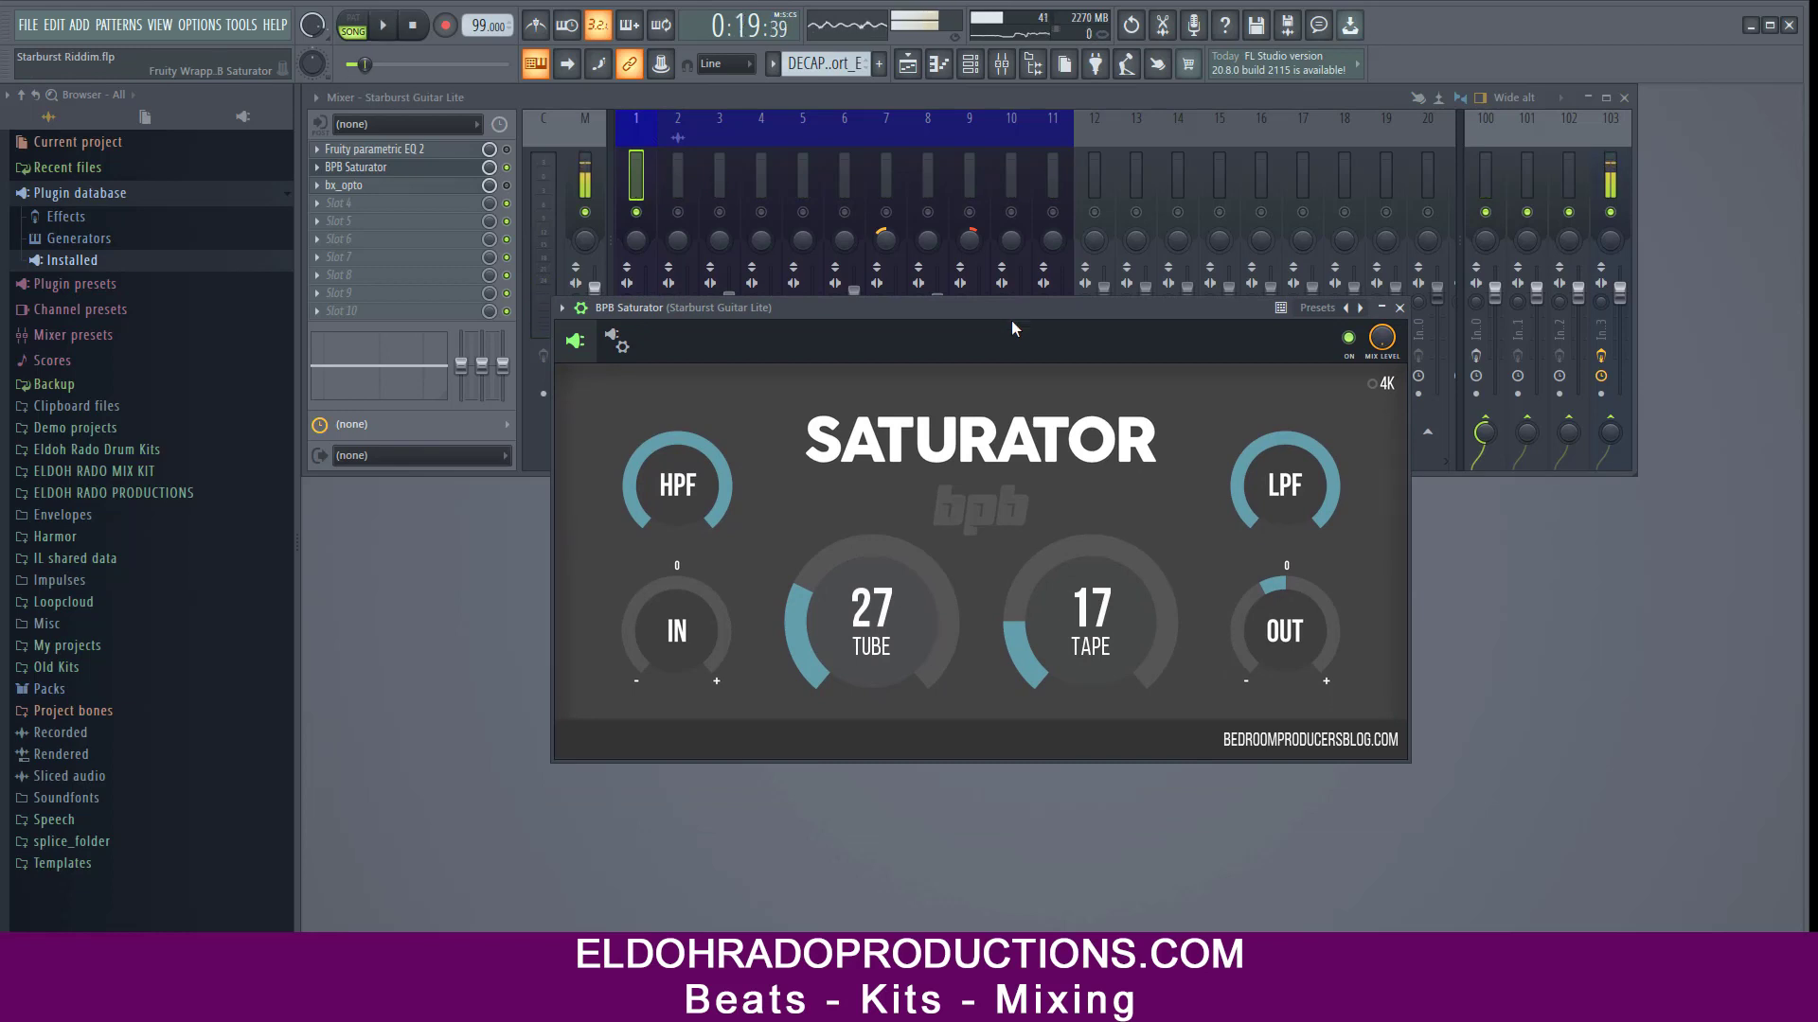
drag(1076, 596, 1077, 592)
drag(882, 602, 753, 696)
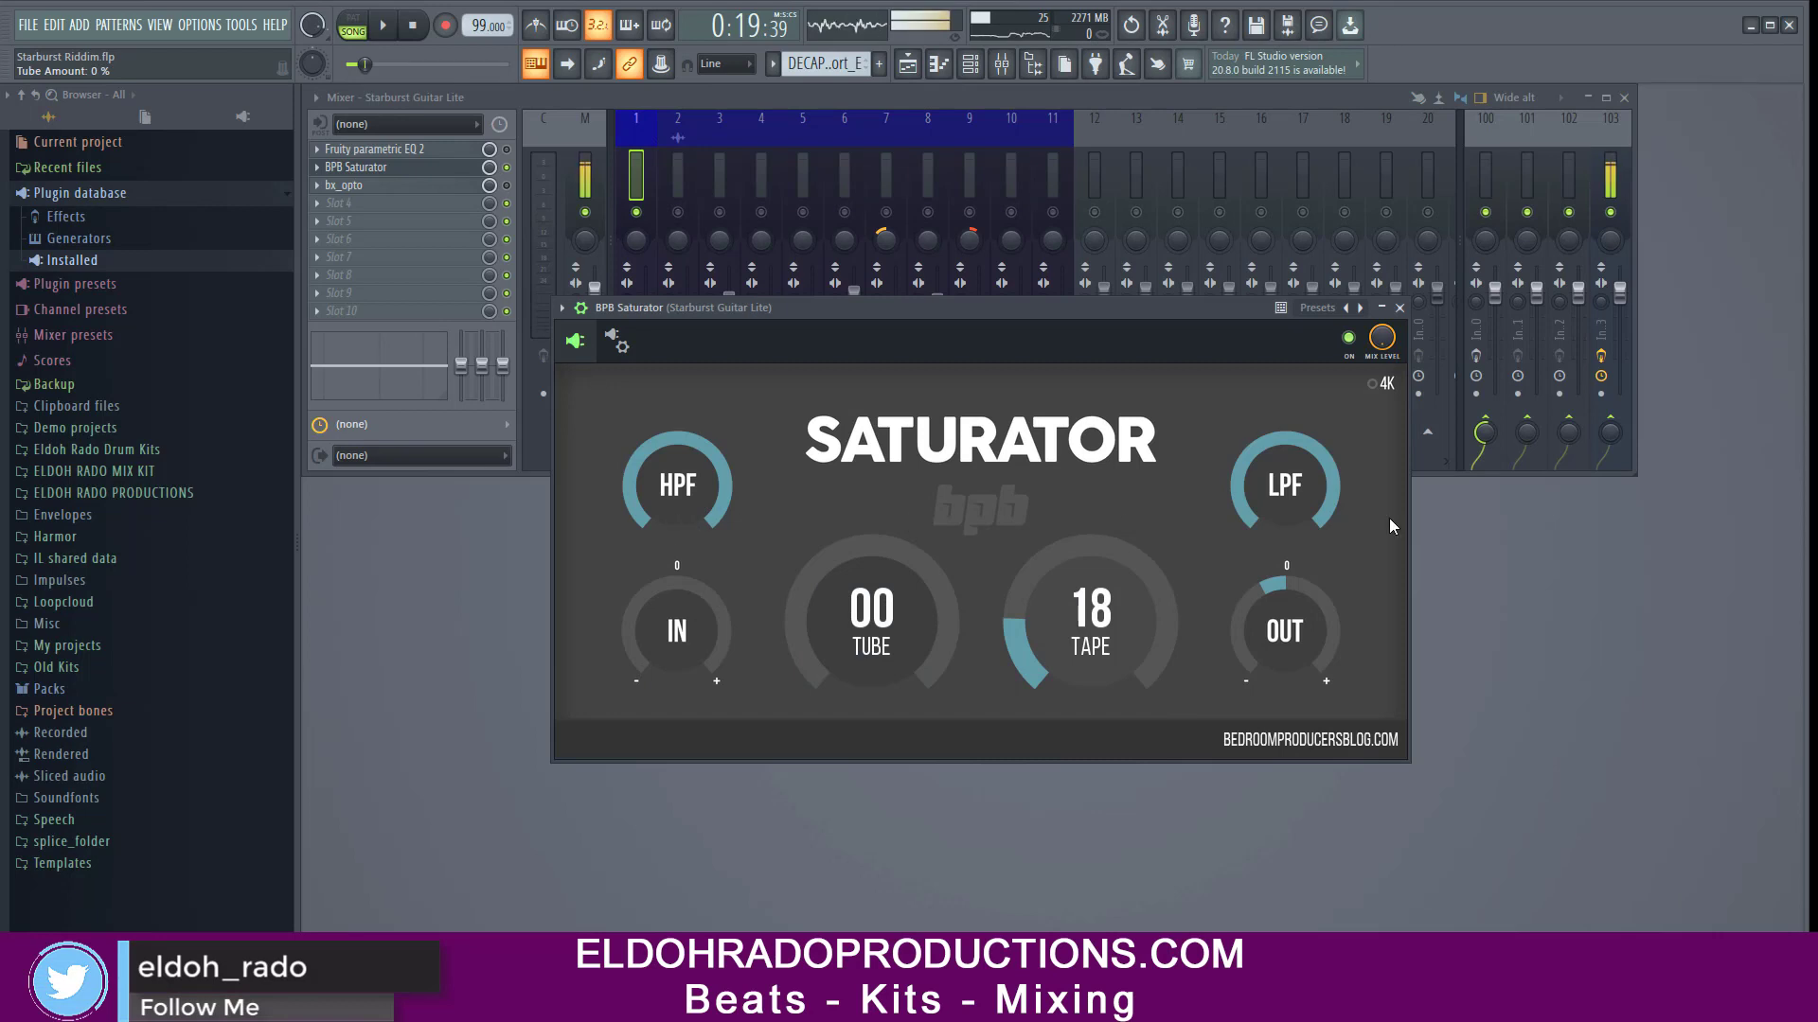
Re-enable Fruity parametric EQ 2 on the guitar insert and close the Saturator window.
click(509, 161)
click(990, 665)
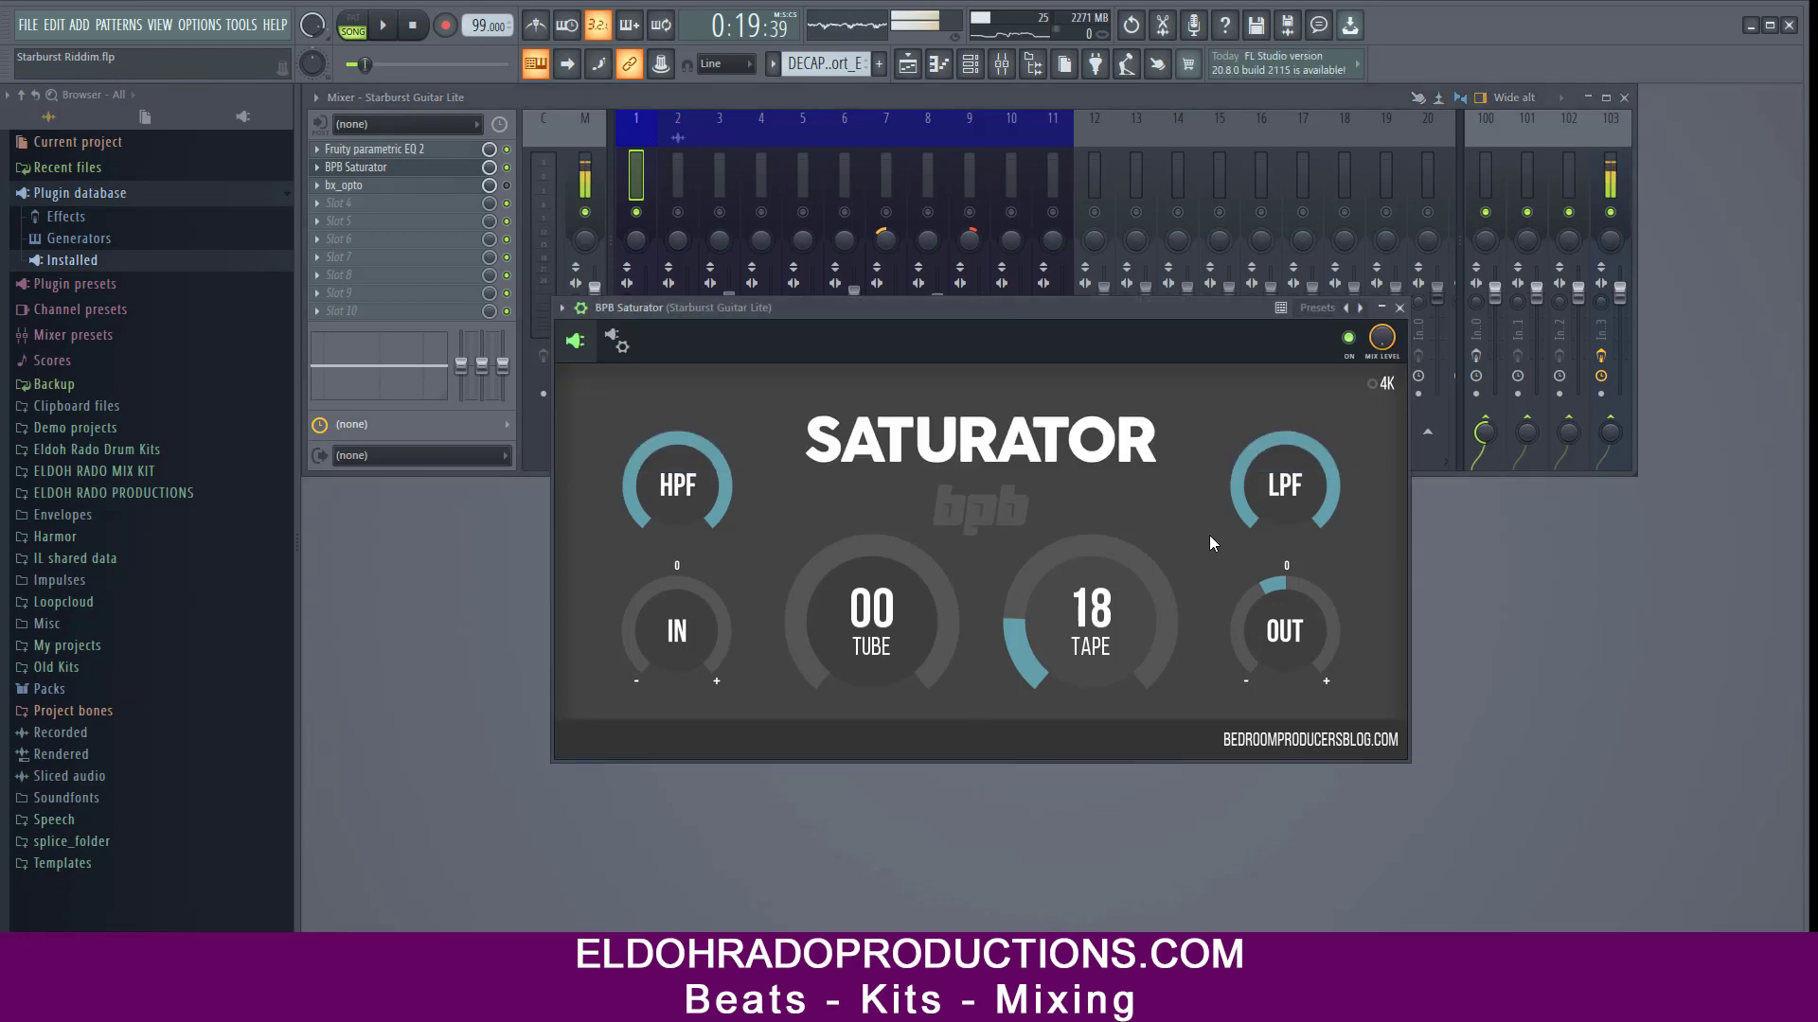
click(1400, 309)
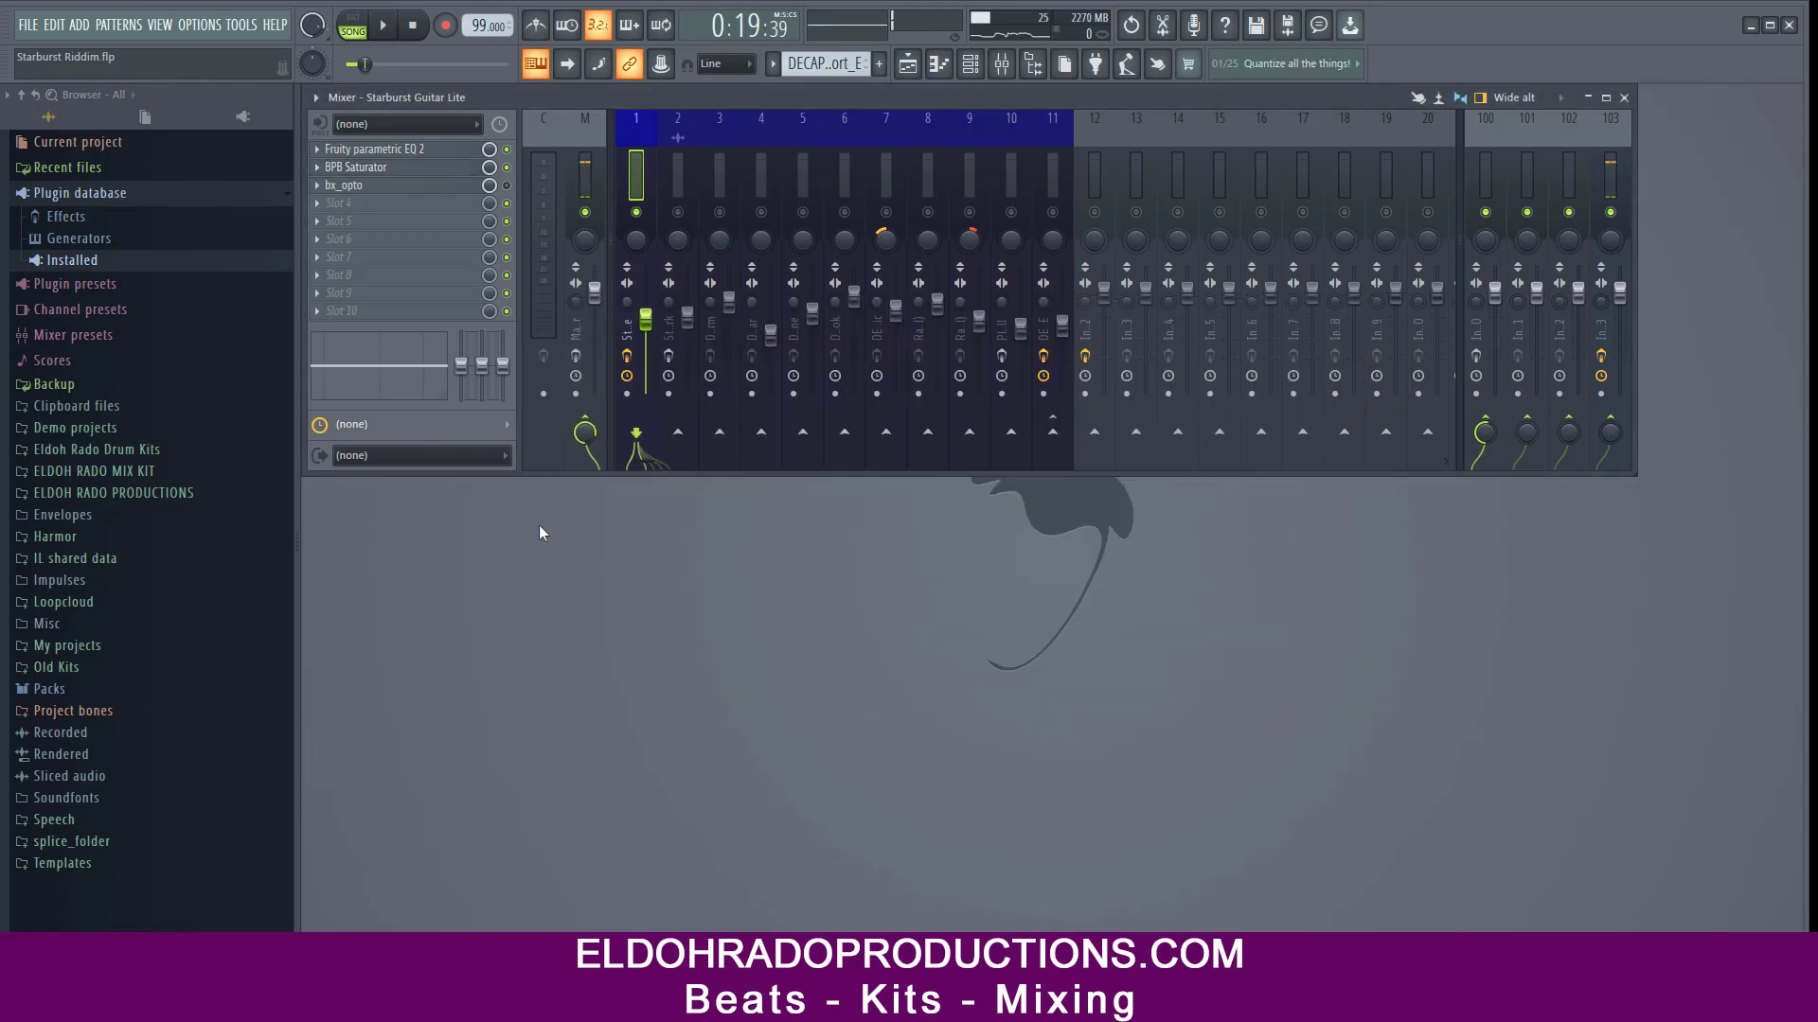
Open the guitar's bx_opto compressor, reposition its window and show the plugin wrapper's on/off and mix controls.
click(379, 185)
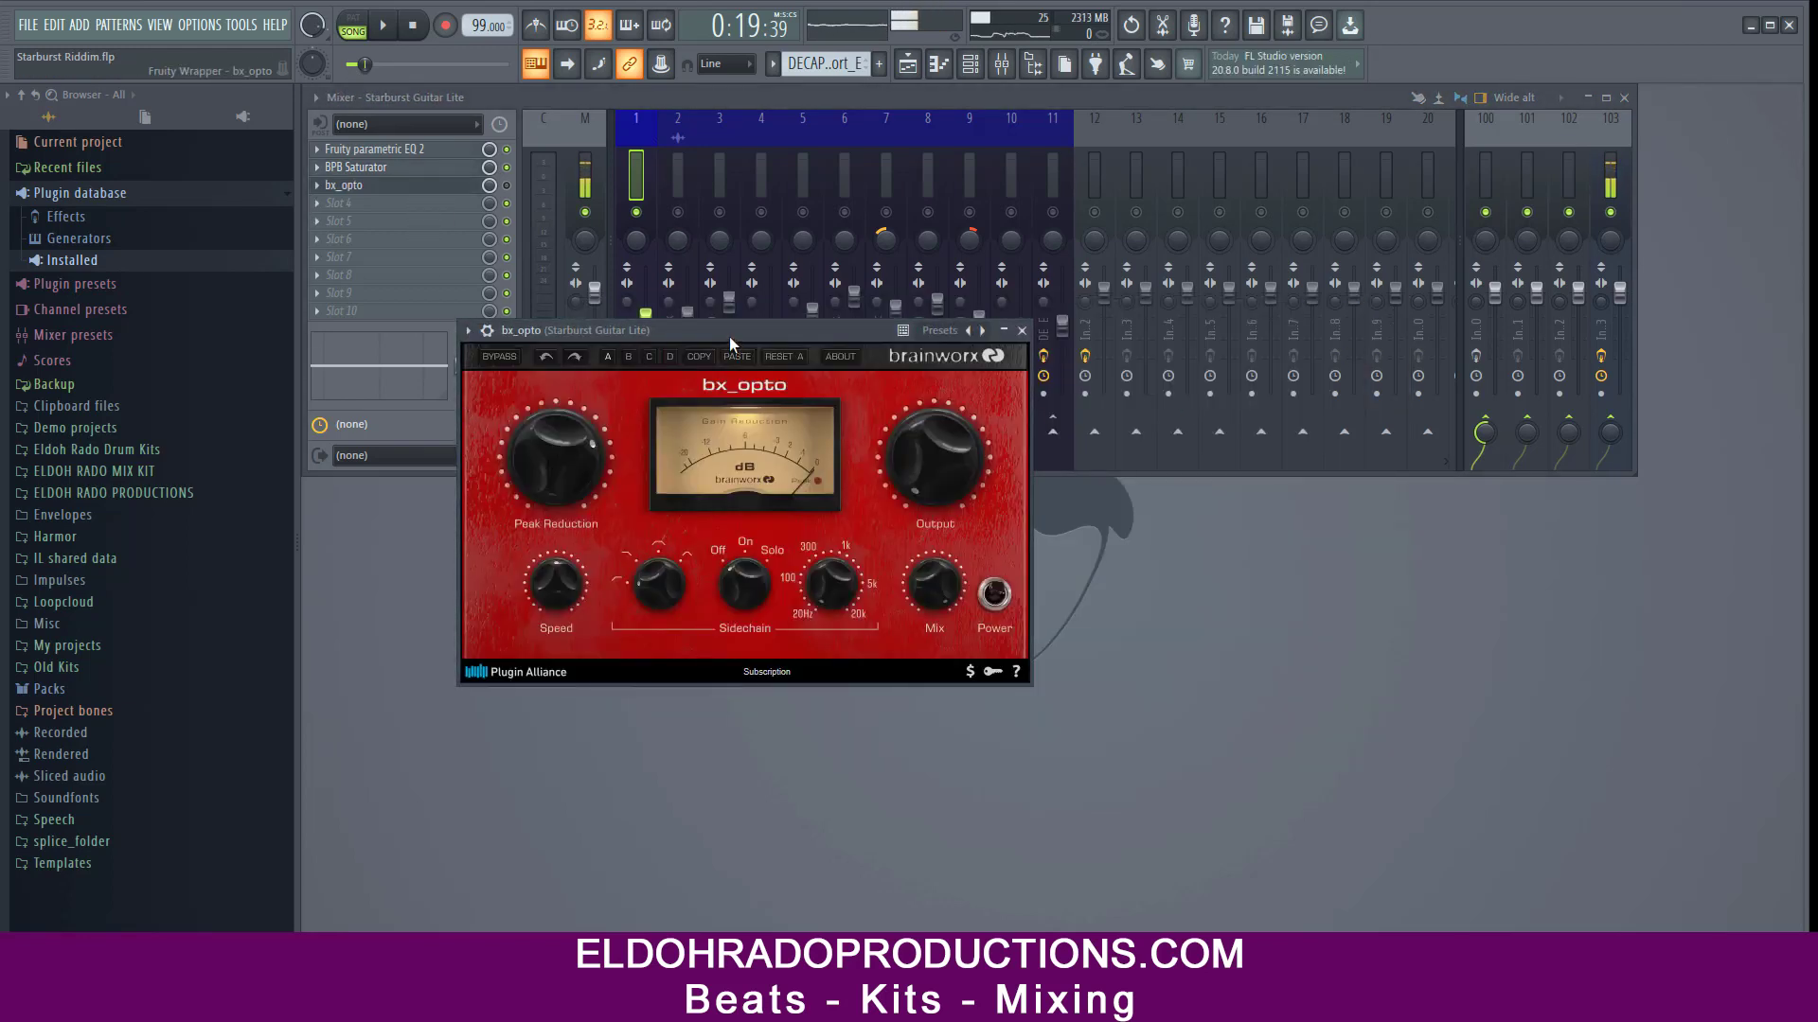
drag(723, 329, 866, 327)
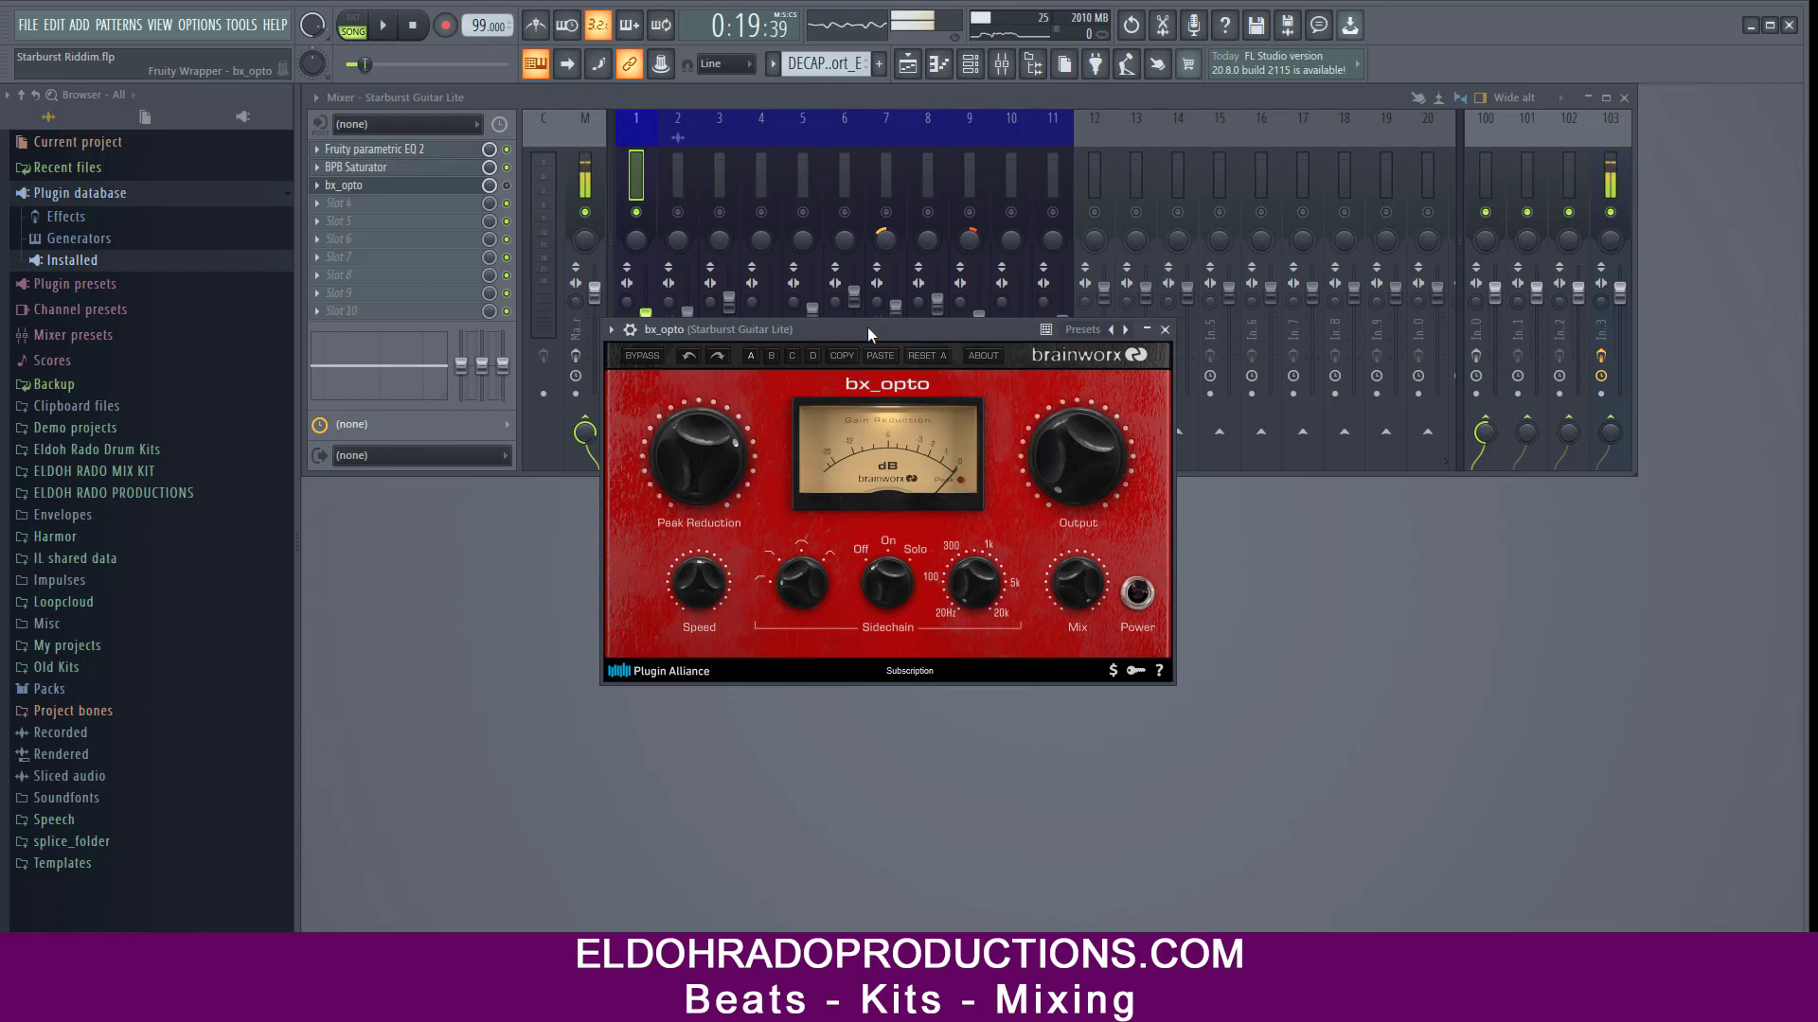
drag(867, 327, 961, 334)
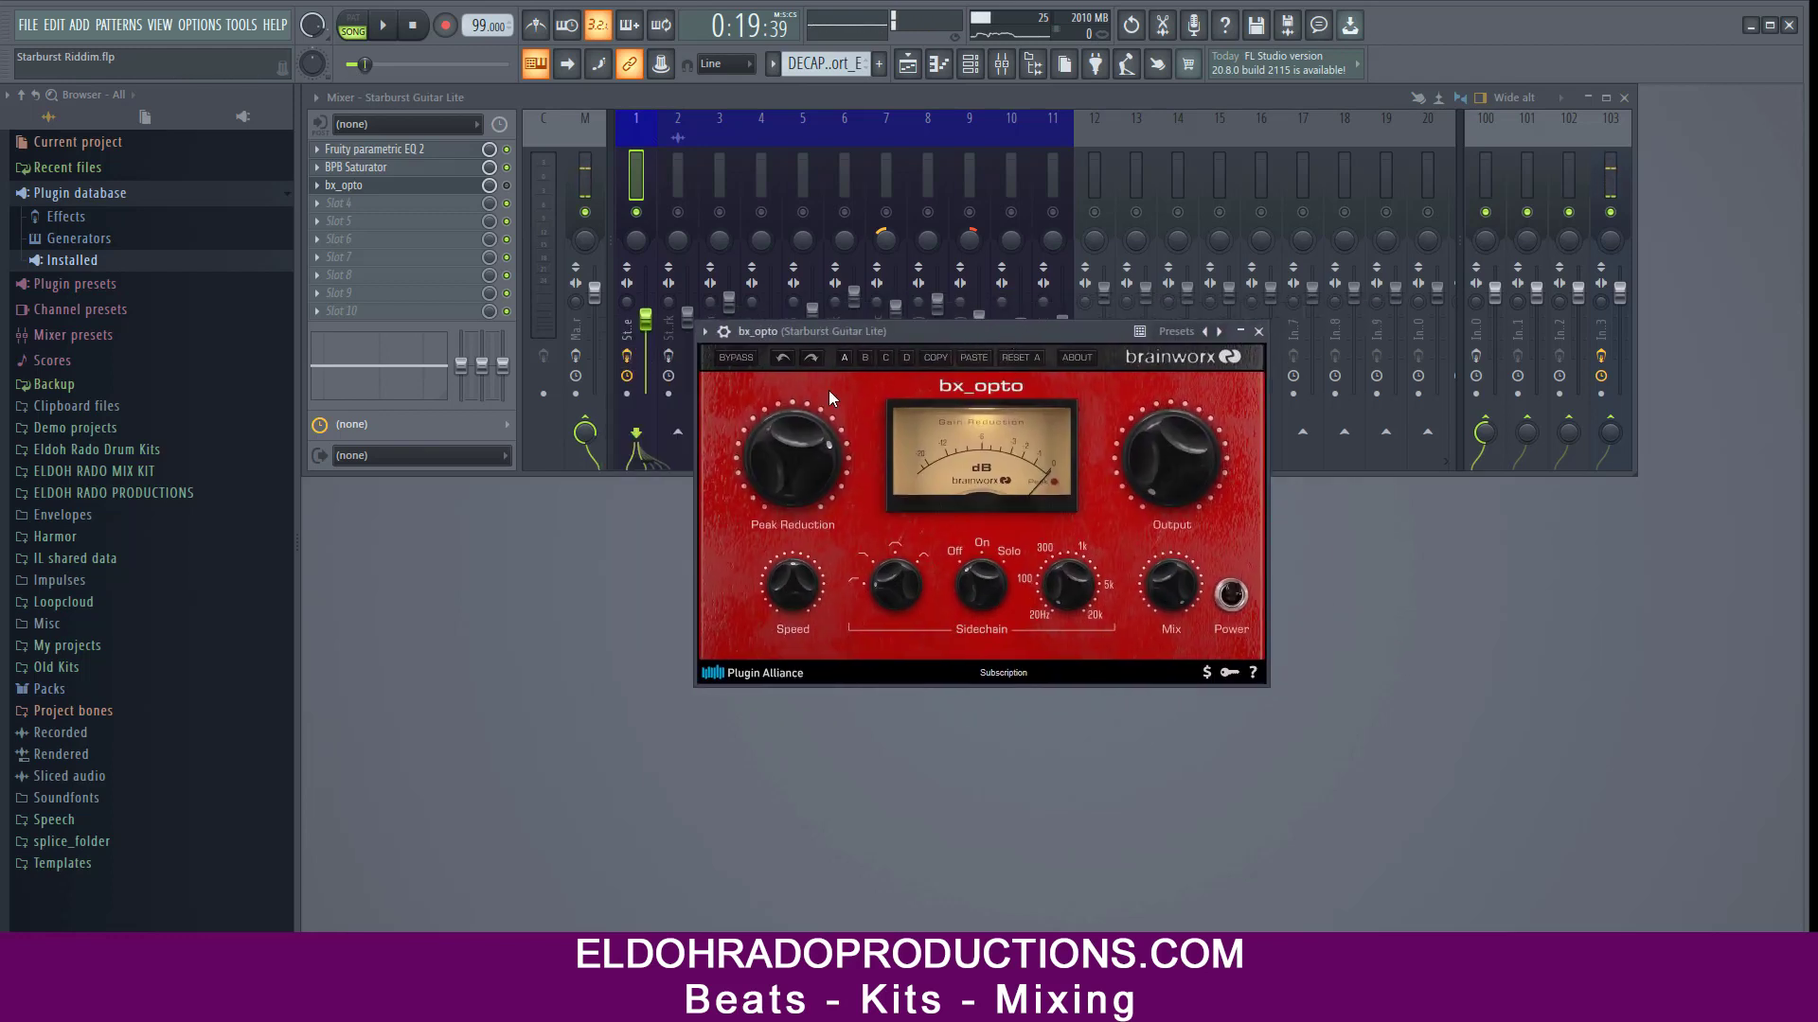
click(724, 332)
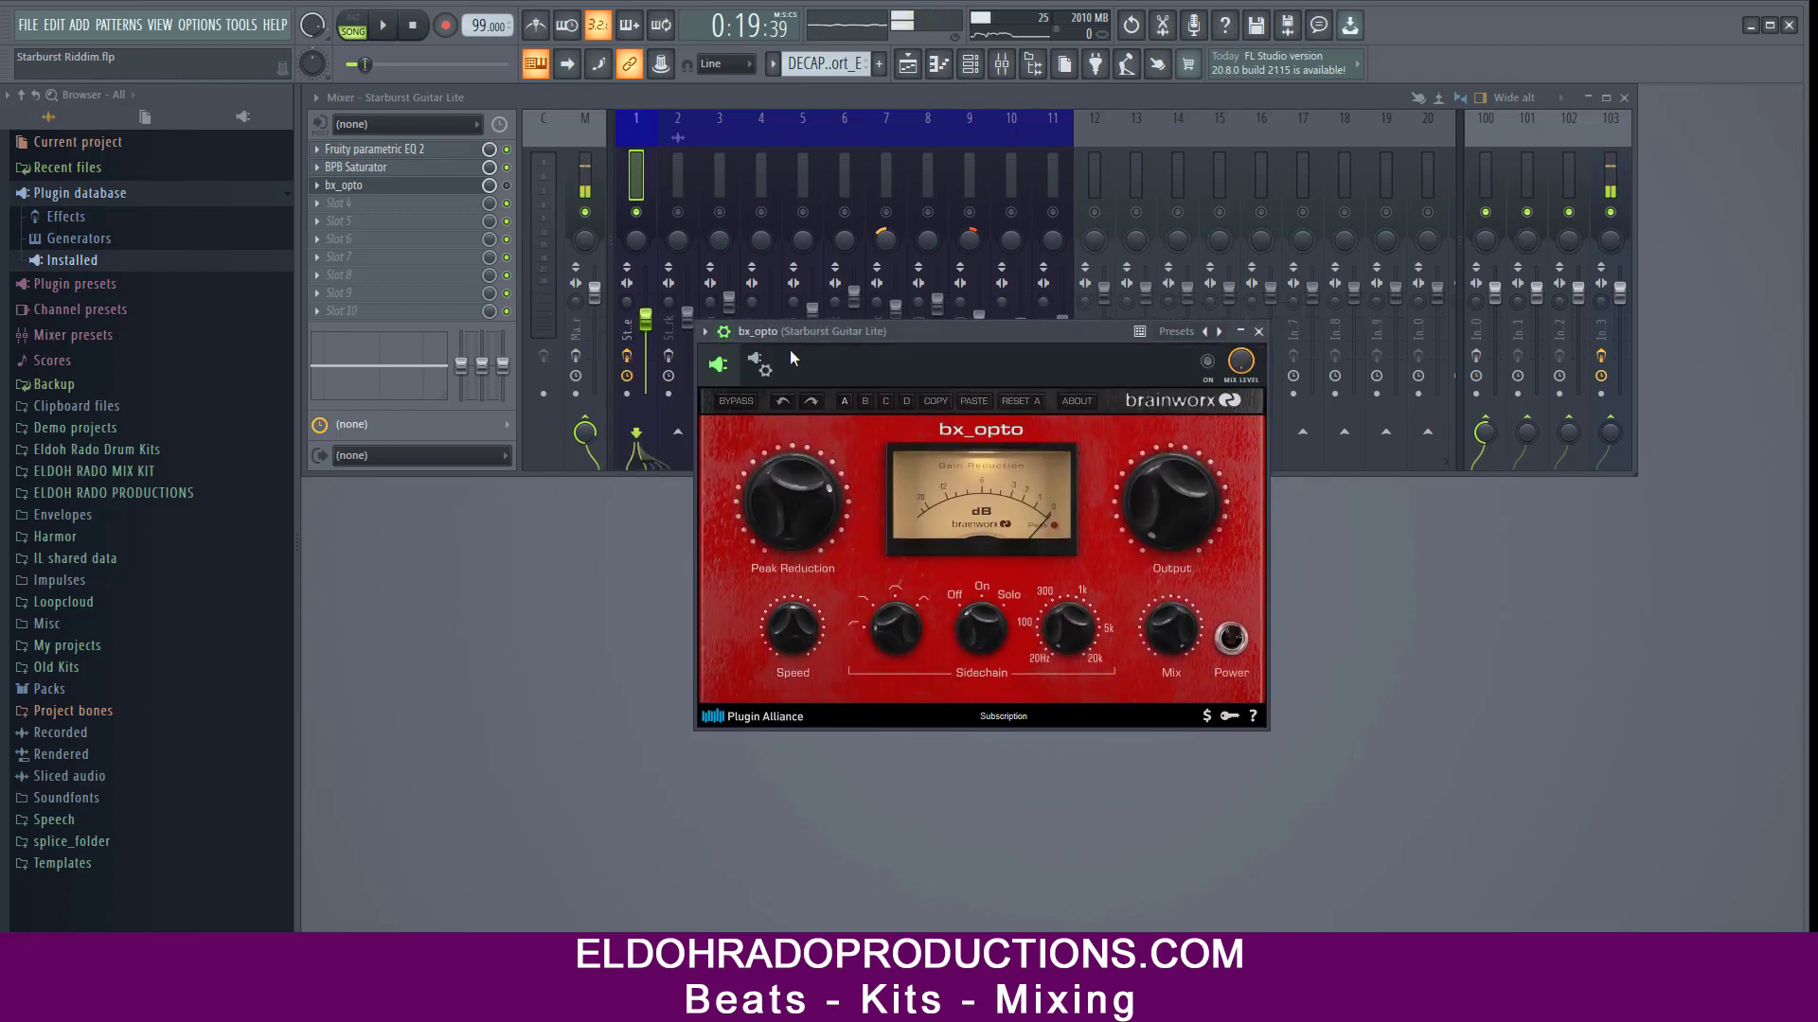
Enable bx_opto on the guitar during playback to hear the compression, and close its window.
key(space)
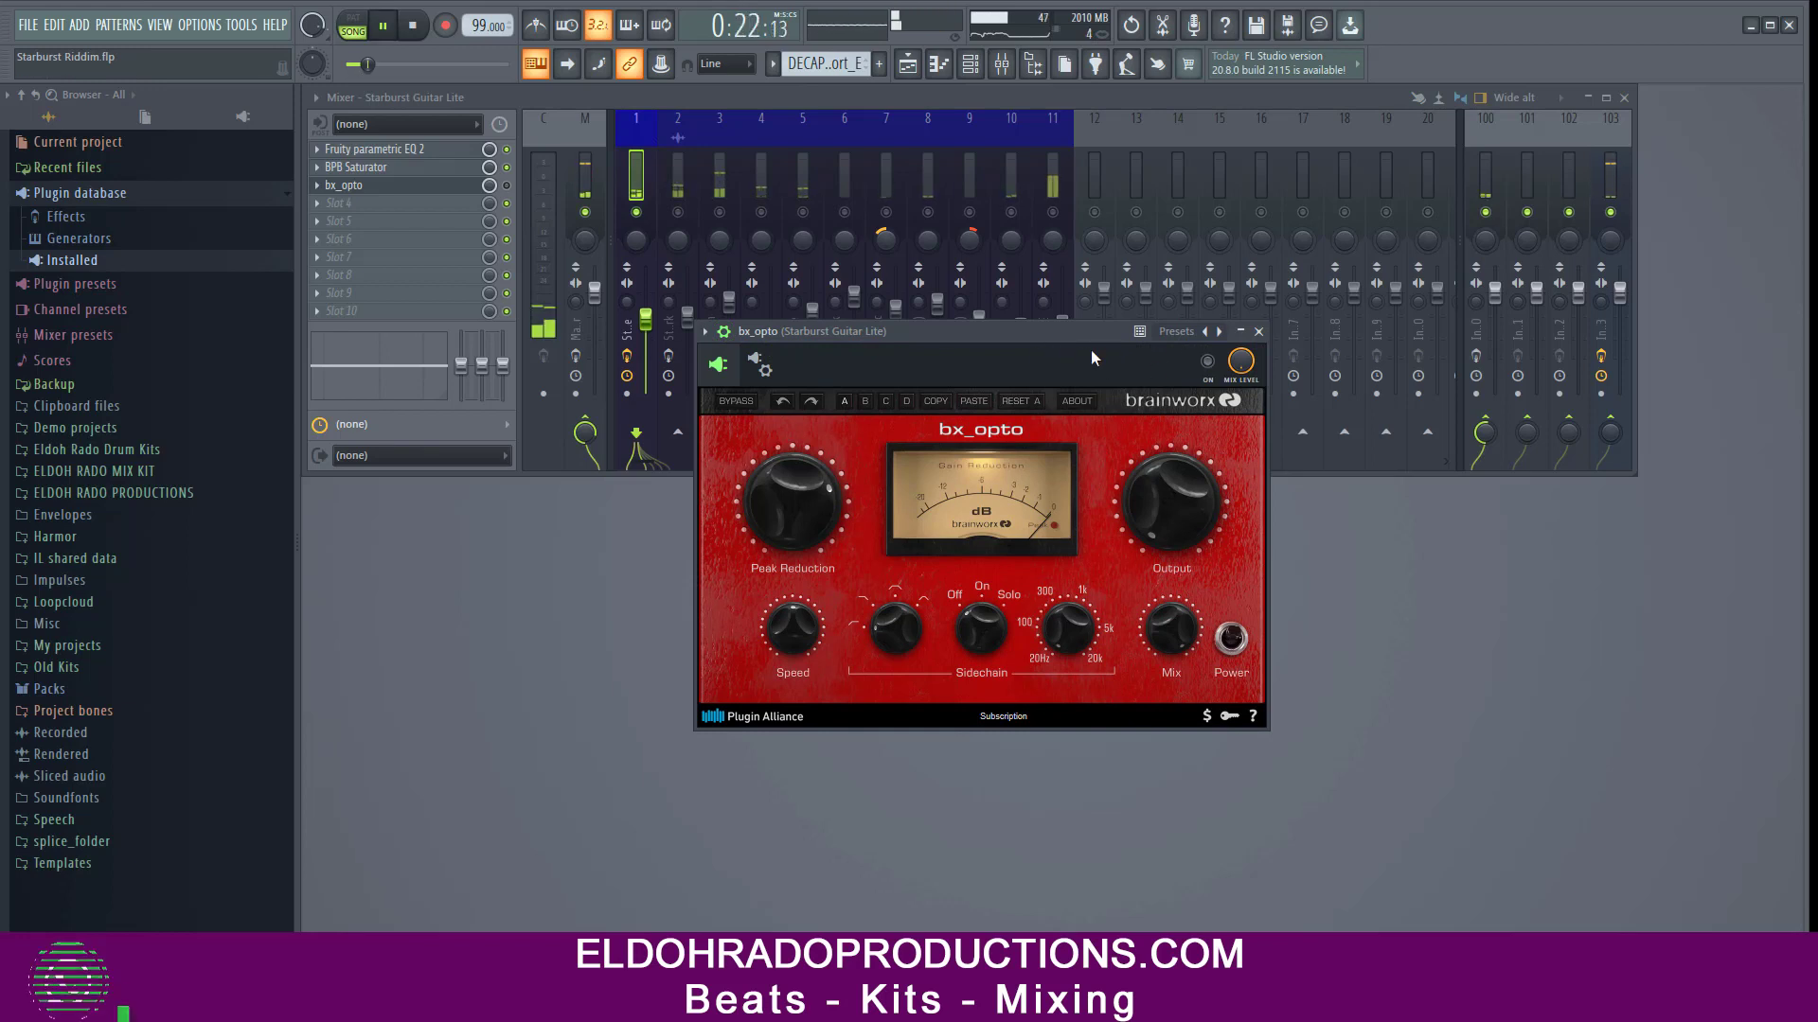
click(1208, 362)
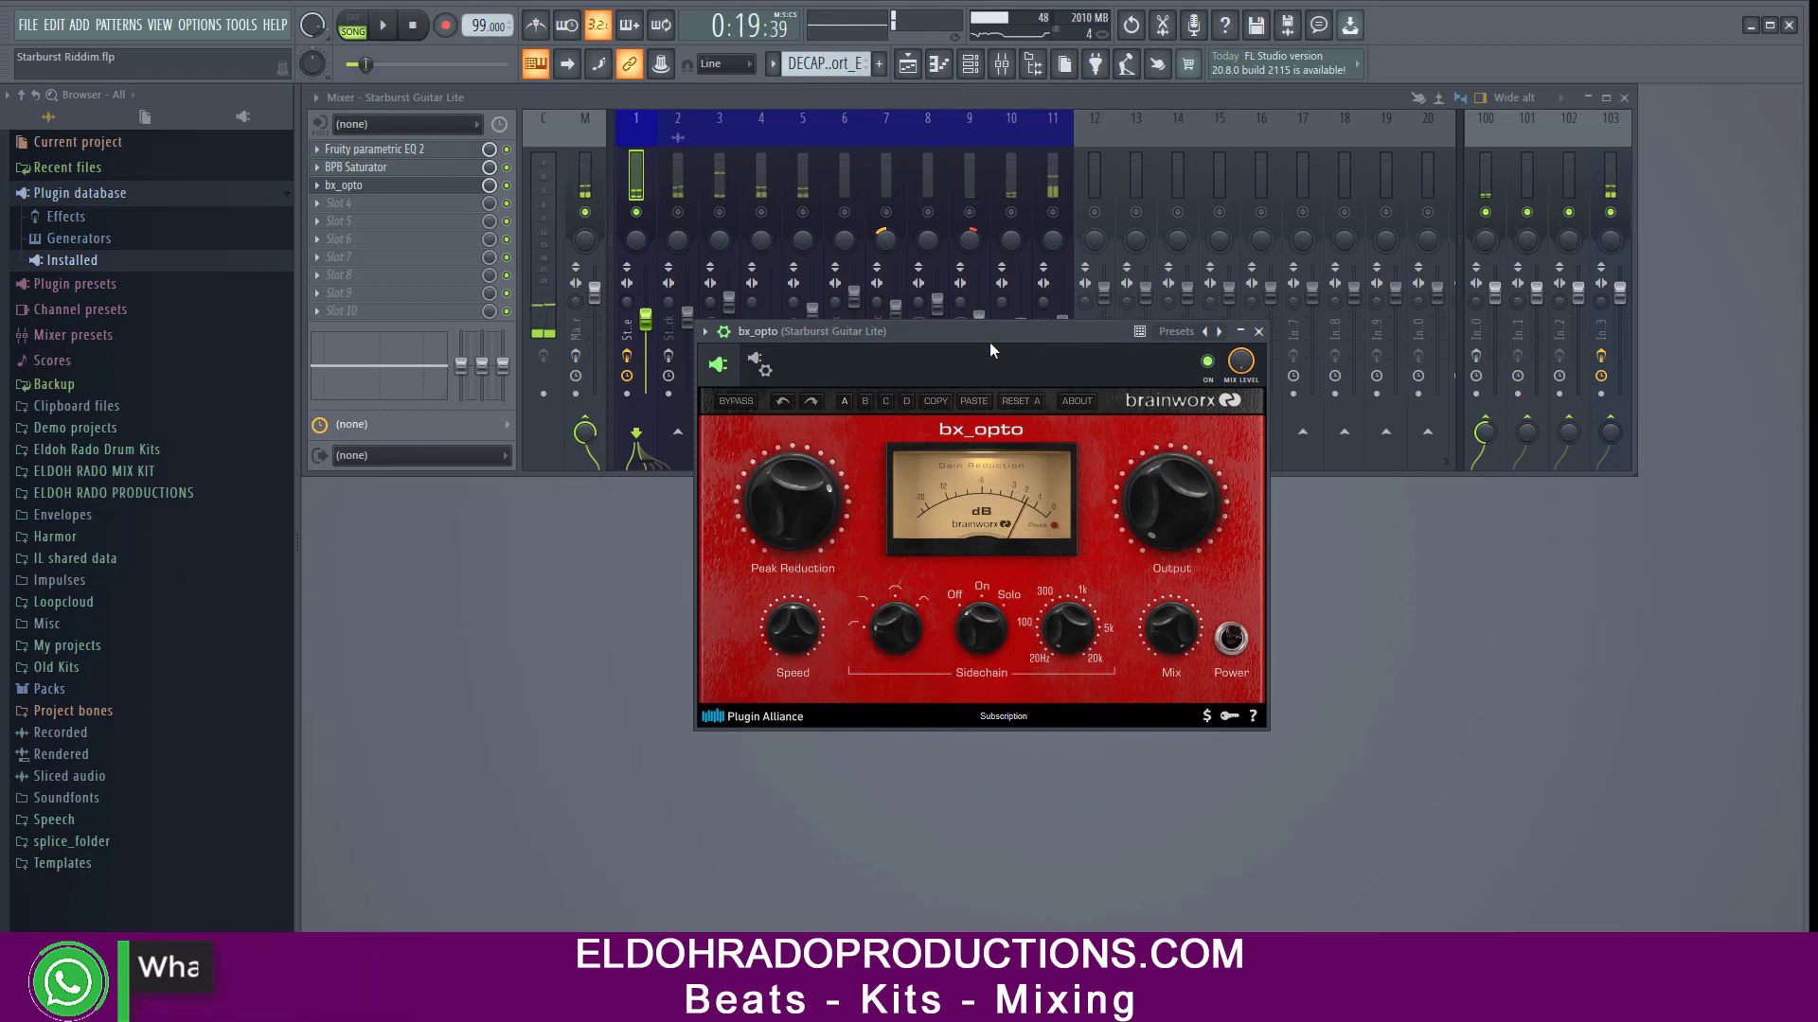
drag(990, 343, 998, 326)
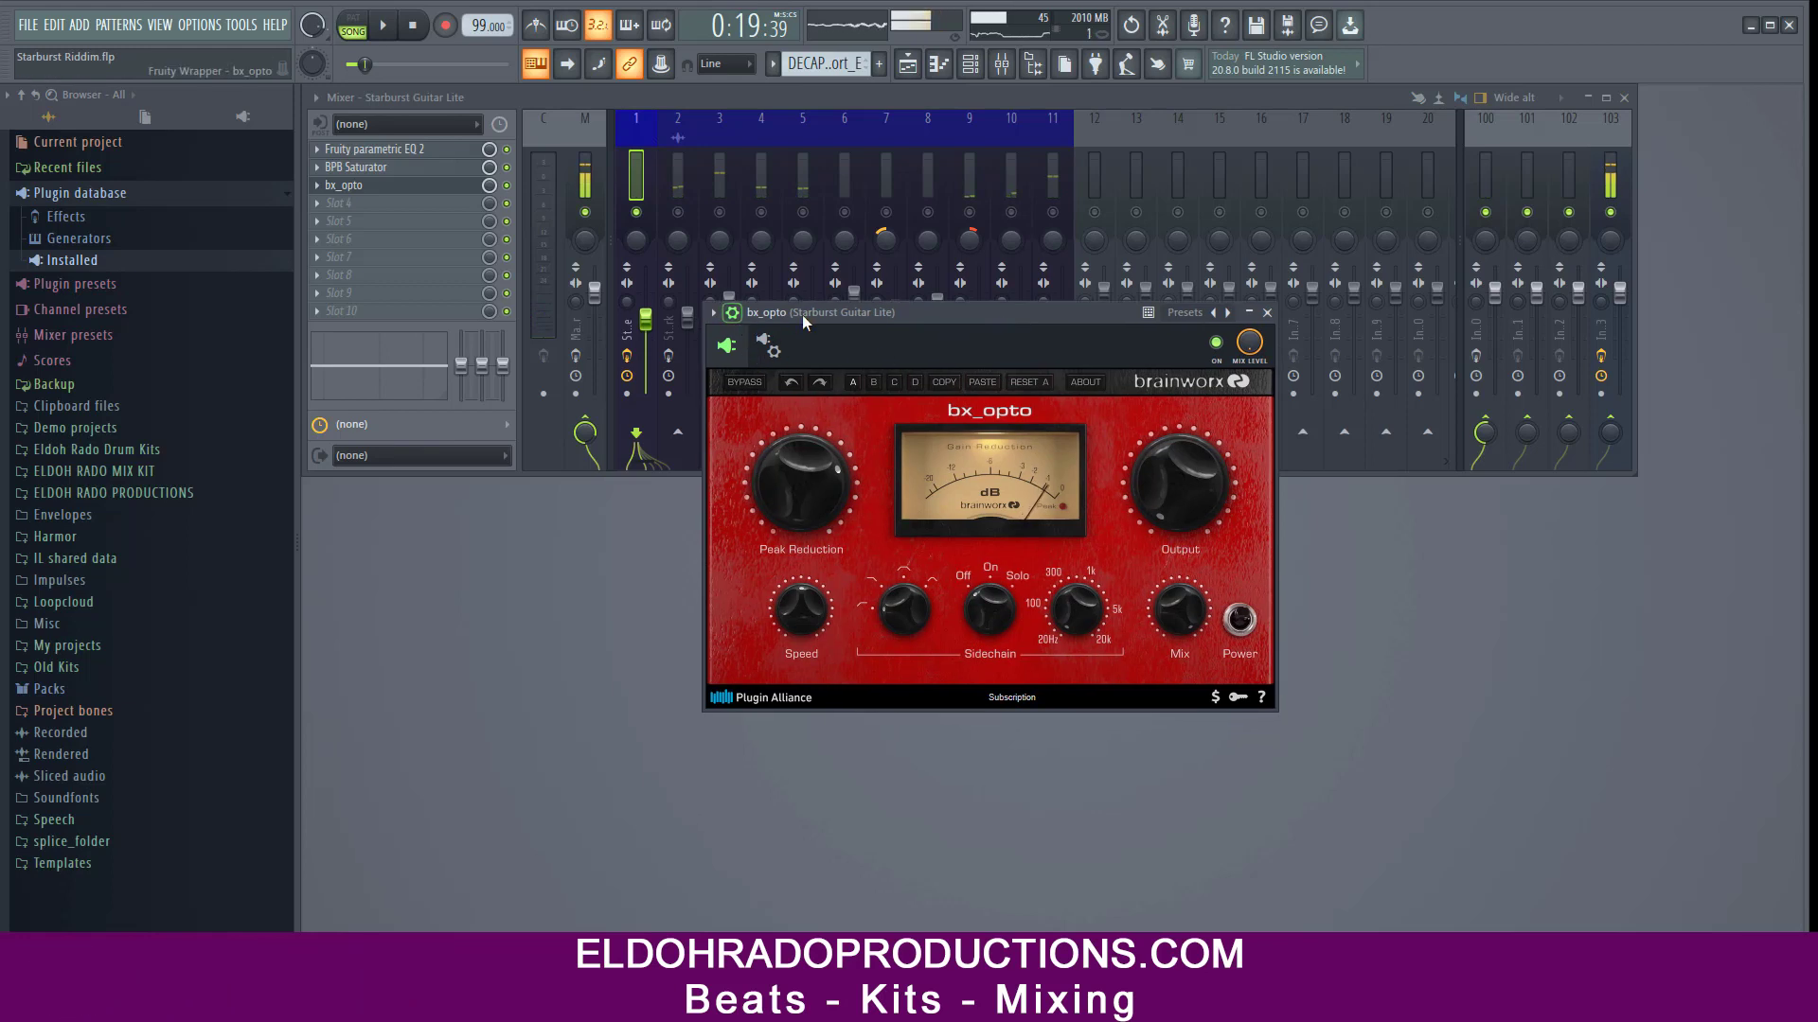
drag(803, 315, 787, 290)
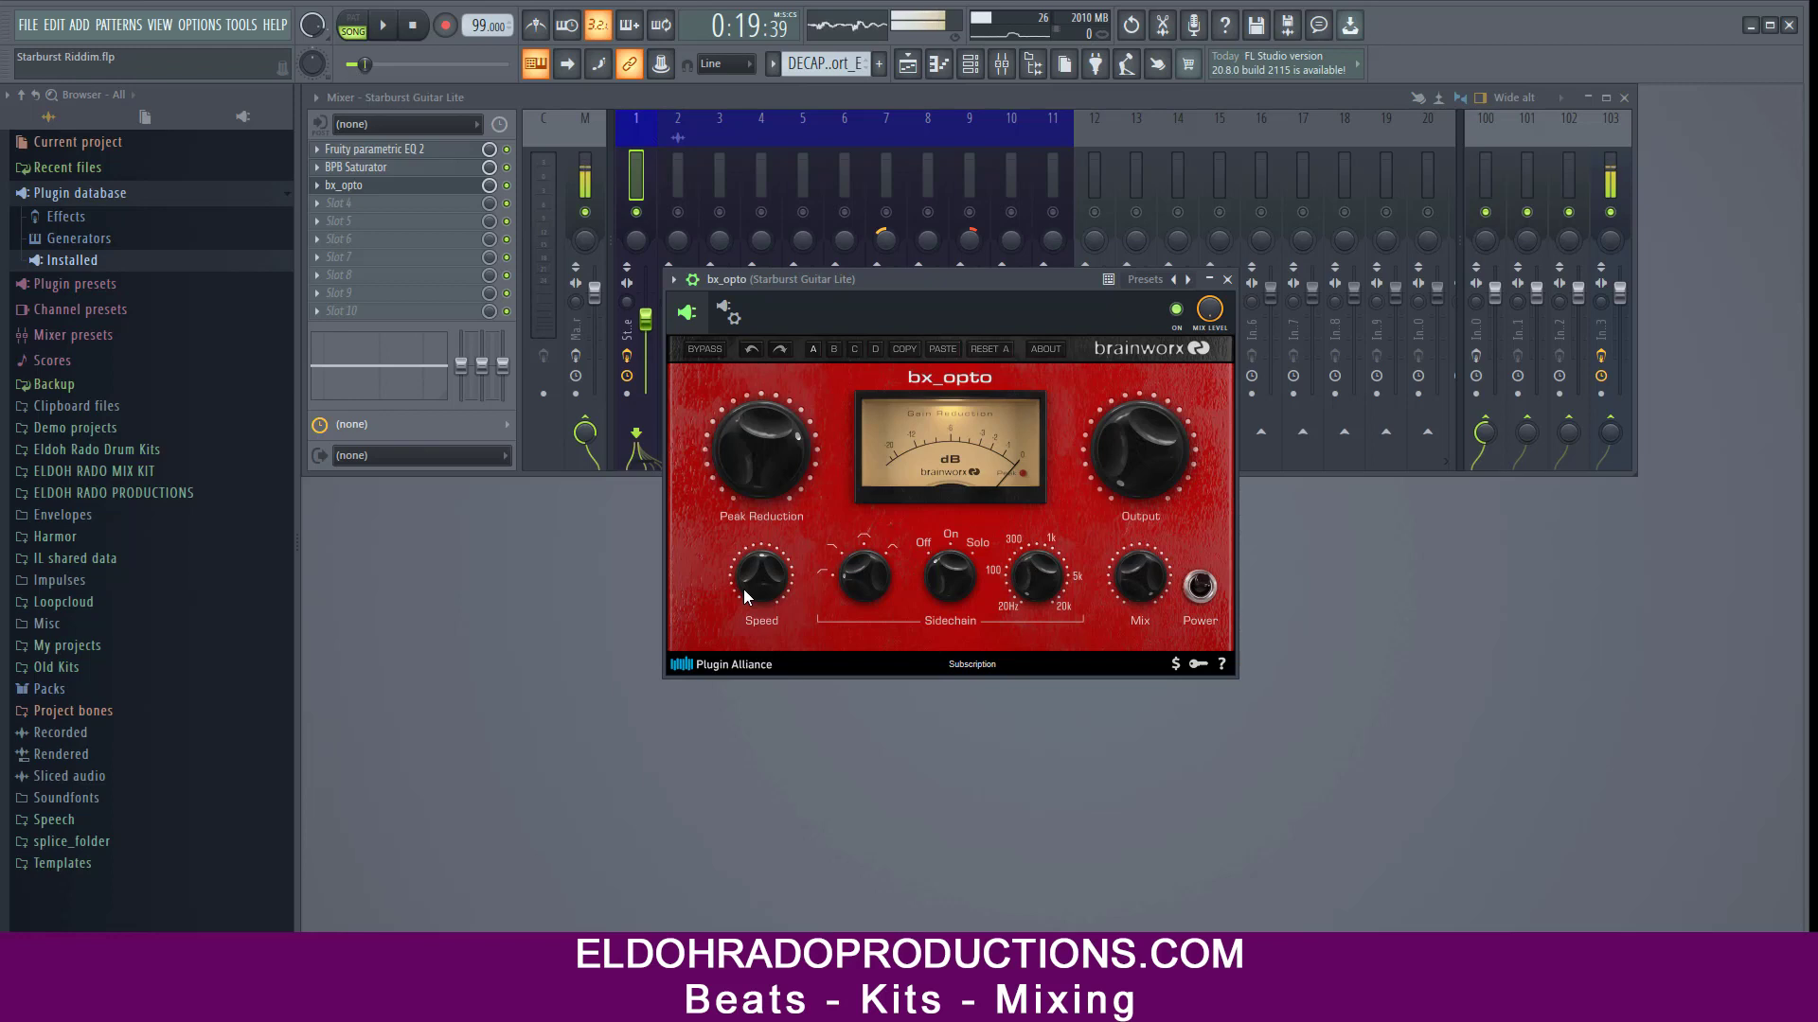
click(1227, 280)
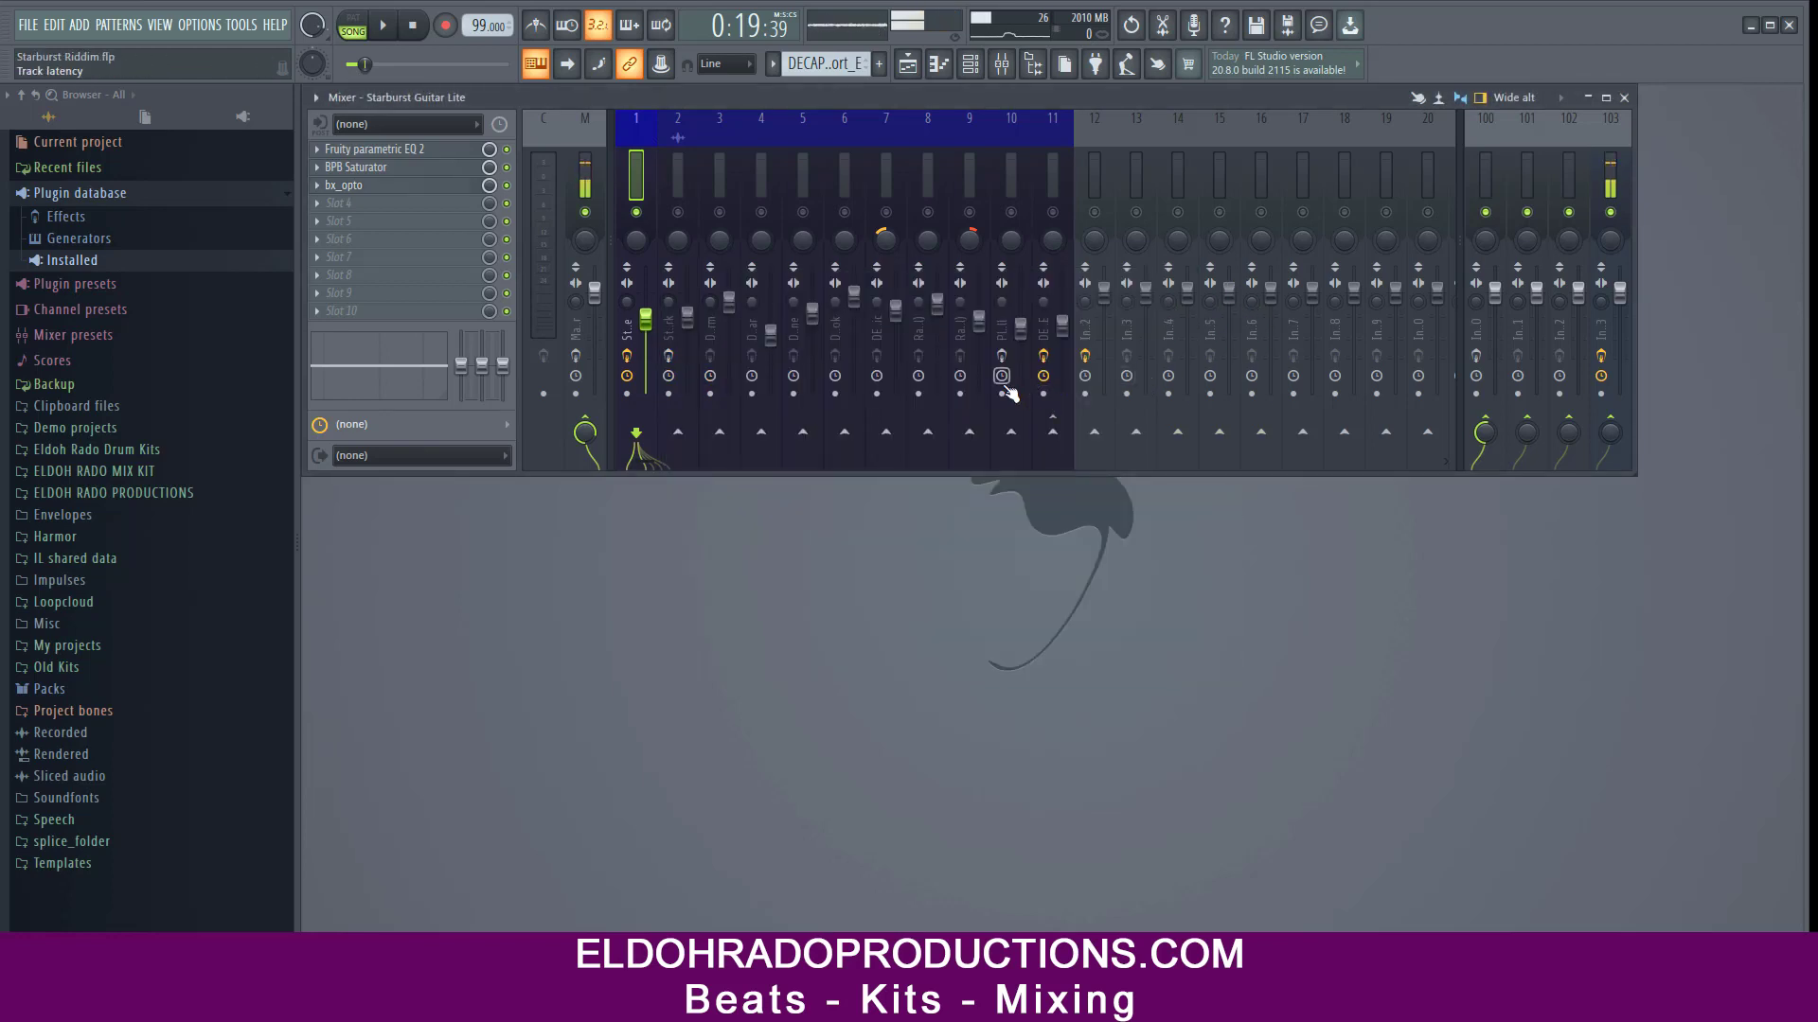
Enable the effects on the Pluck Bell insert, unmute it alongside the guitar and select it while the song plays.
click(1002, 356)
click(1011, 212)
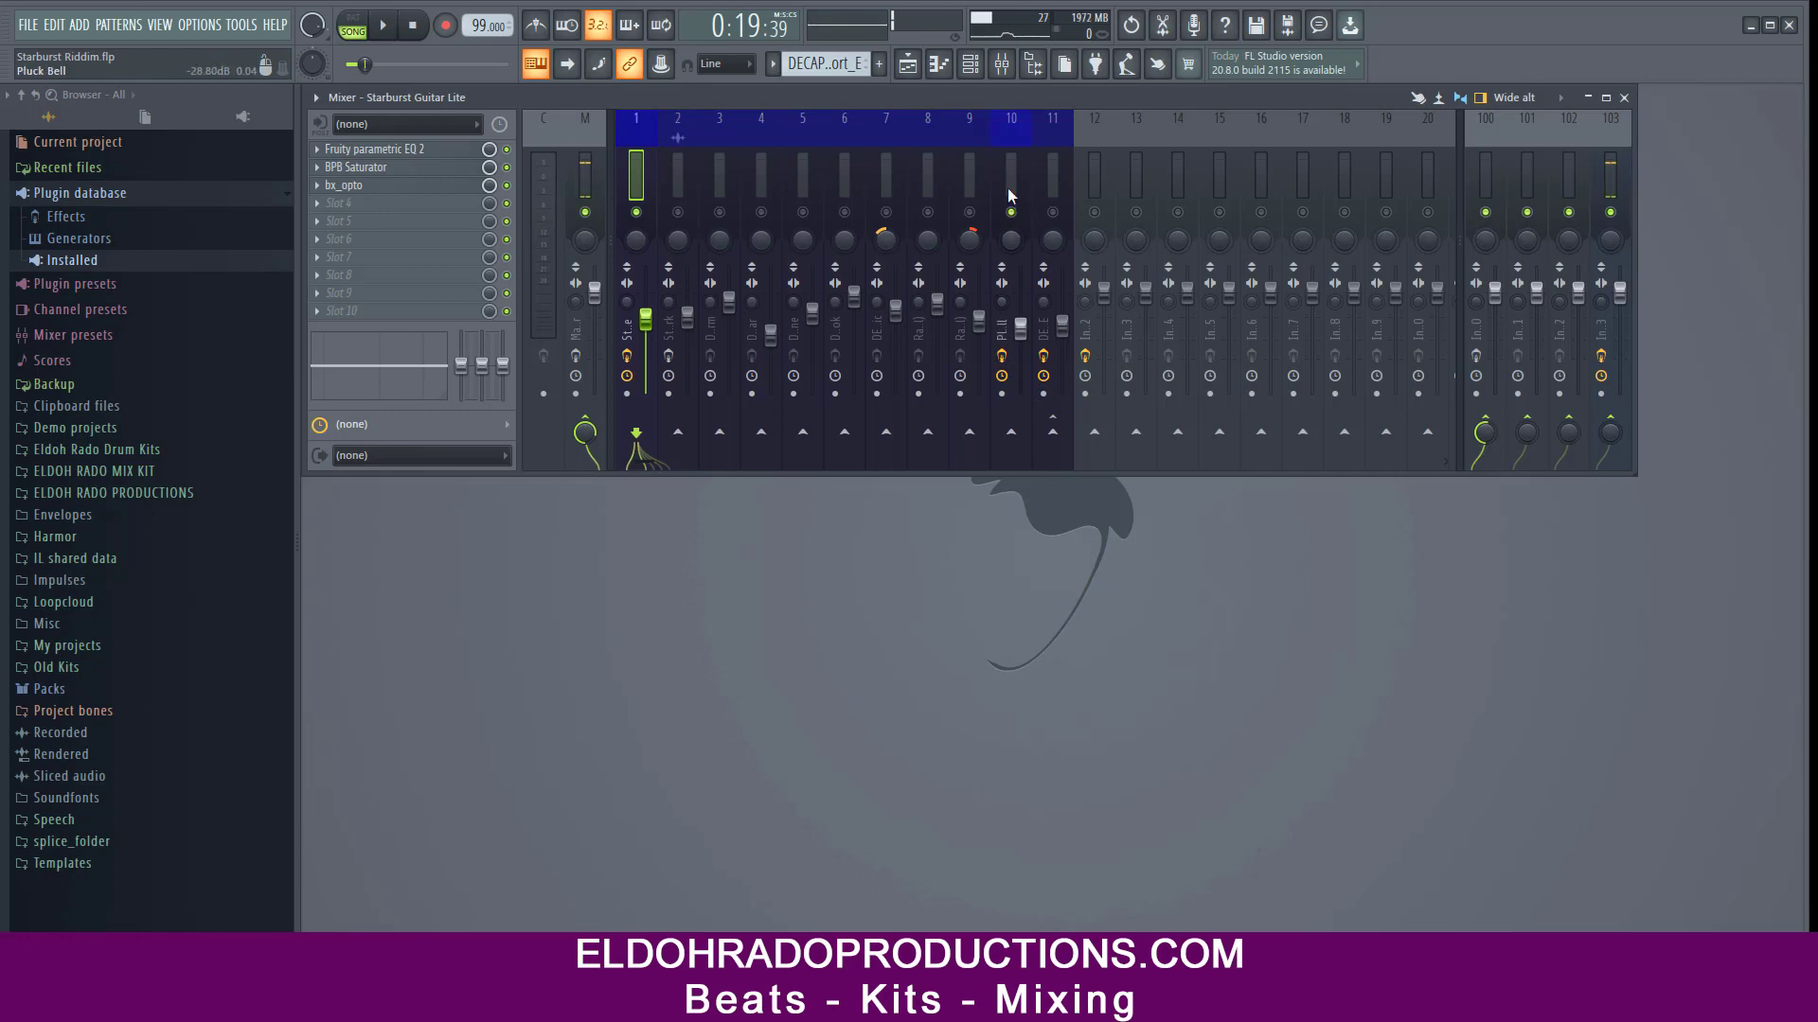
key(space)
click(1008, 180)
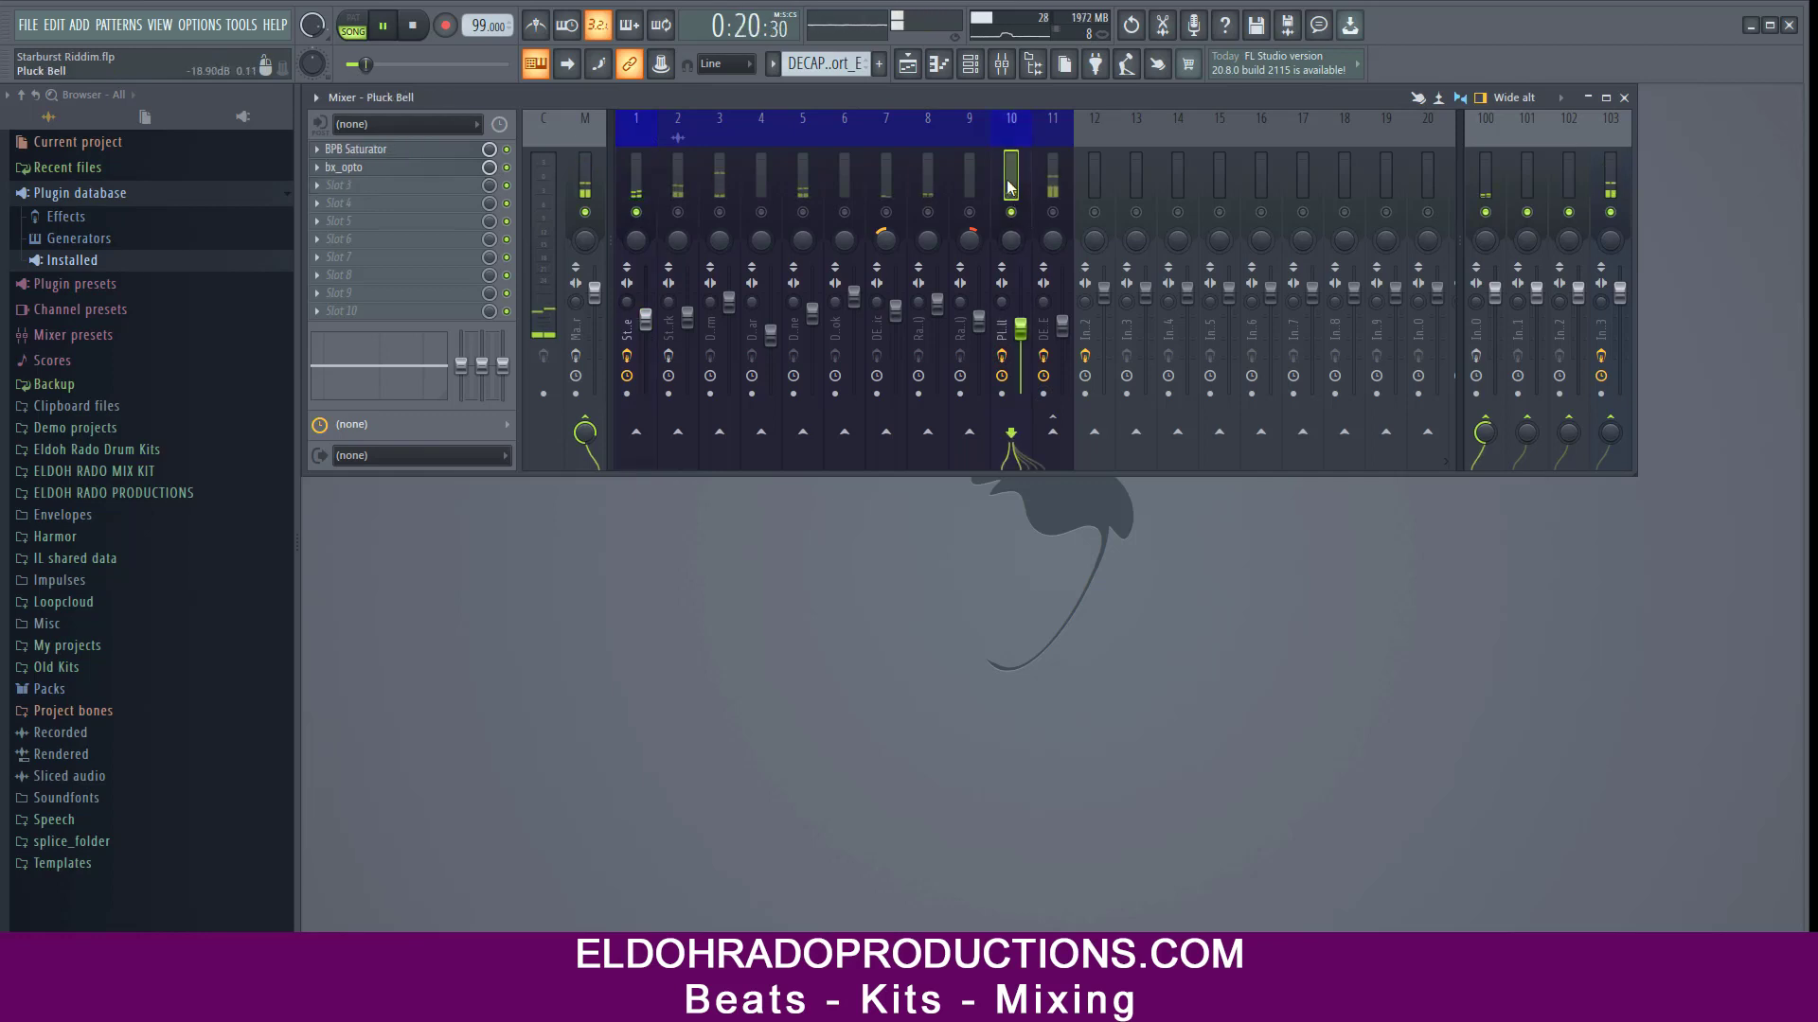
Open the Pluck Bell's bx_opto, bypass and re-enable it during playback to compare the compression, stop playback and close its window.
click(414, 168)
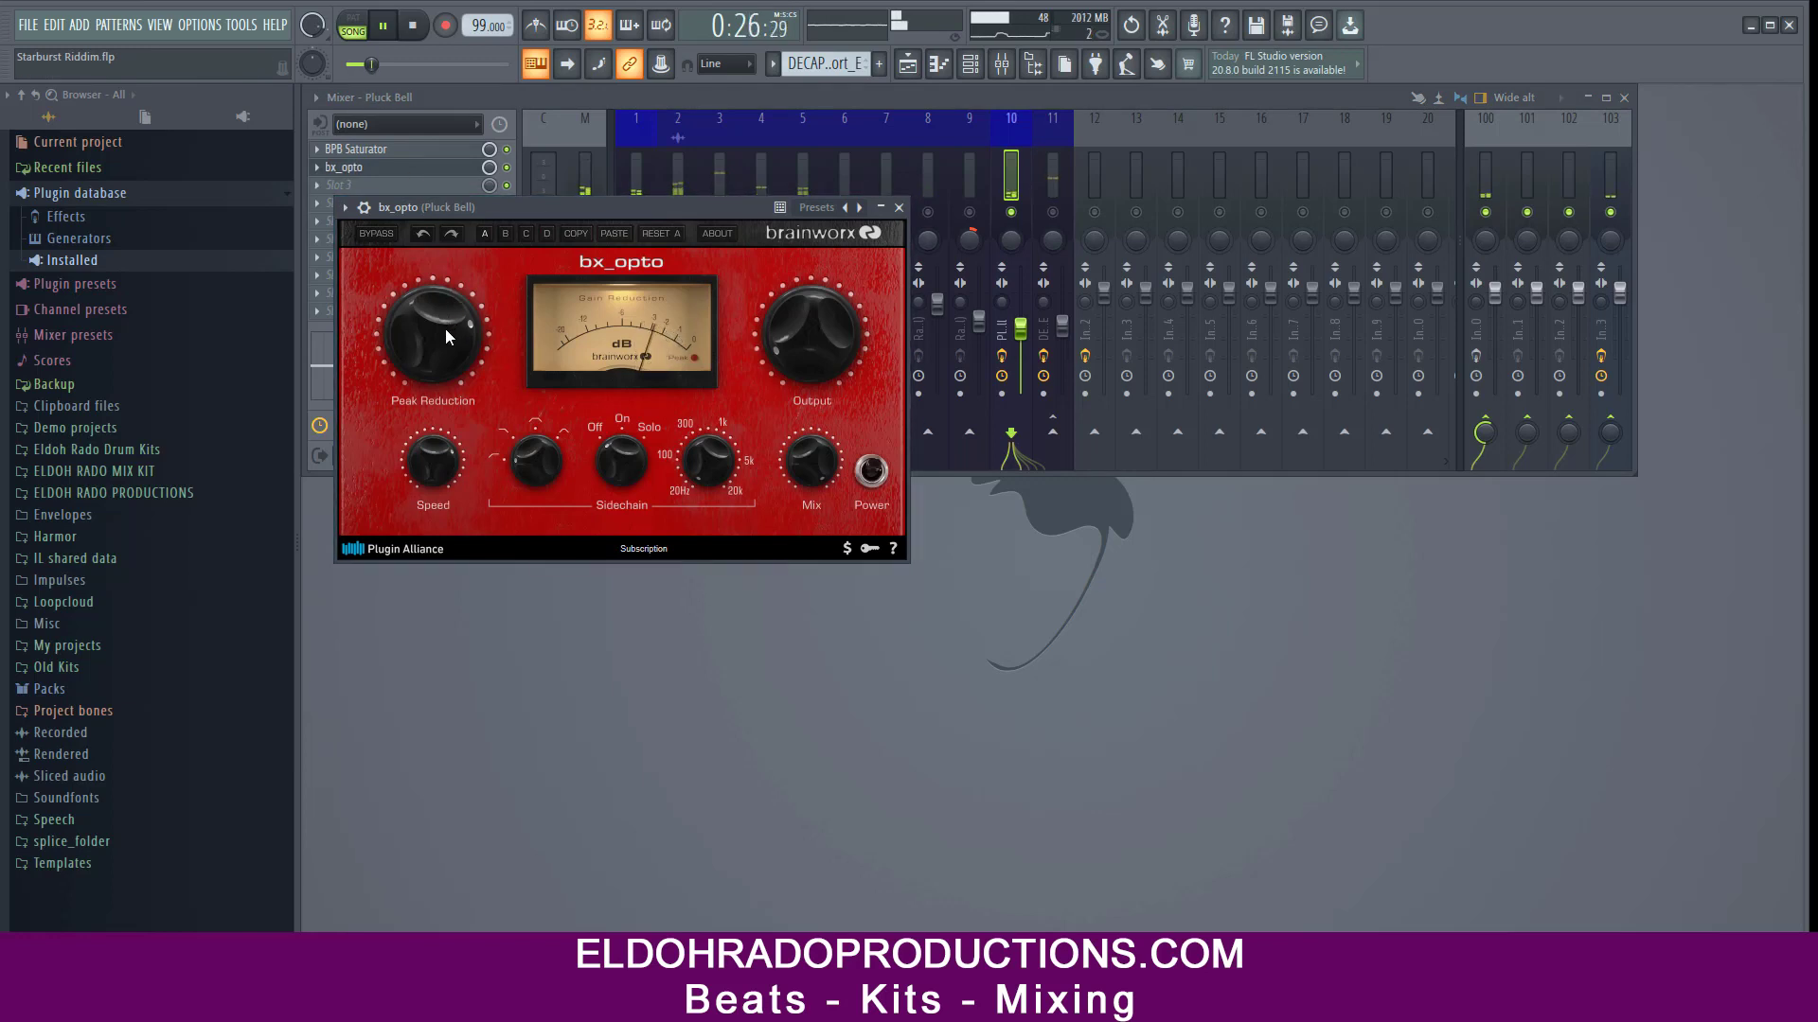
click(346, 207)
click(848, 238)
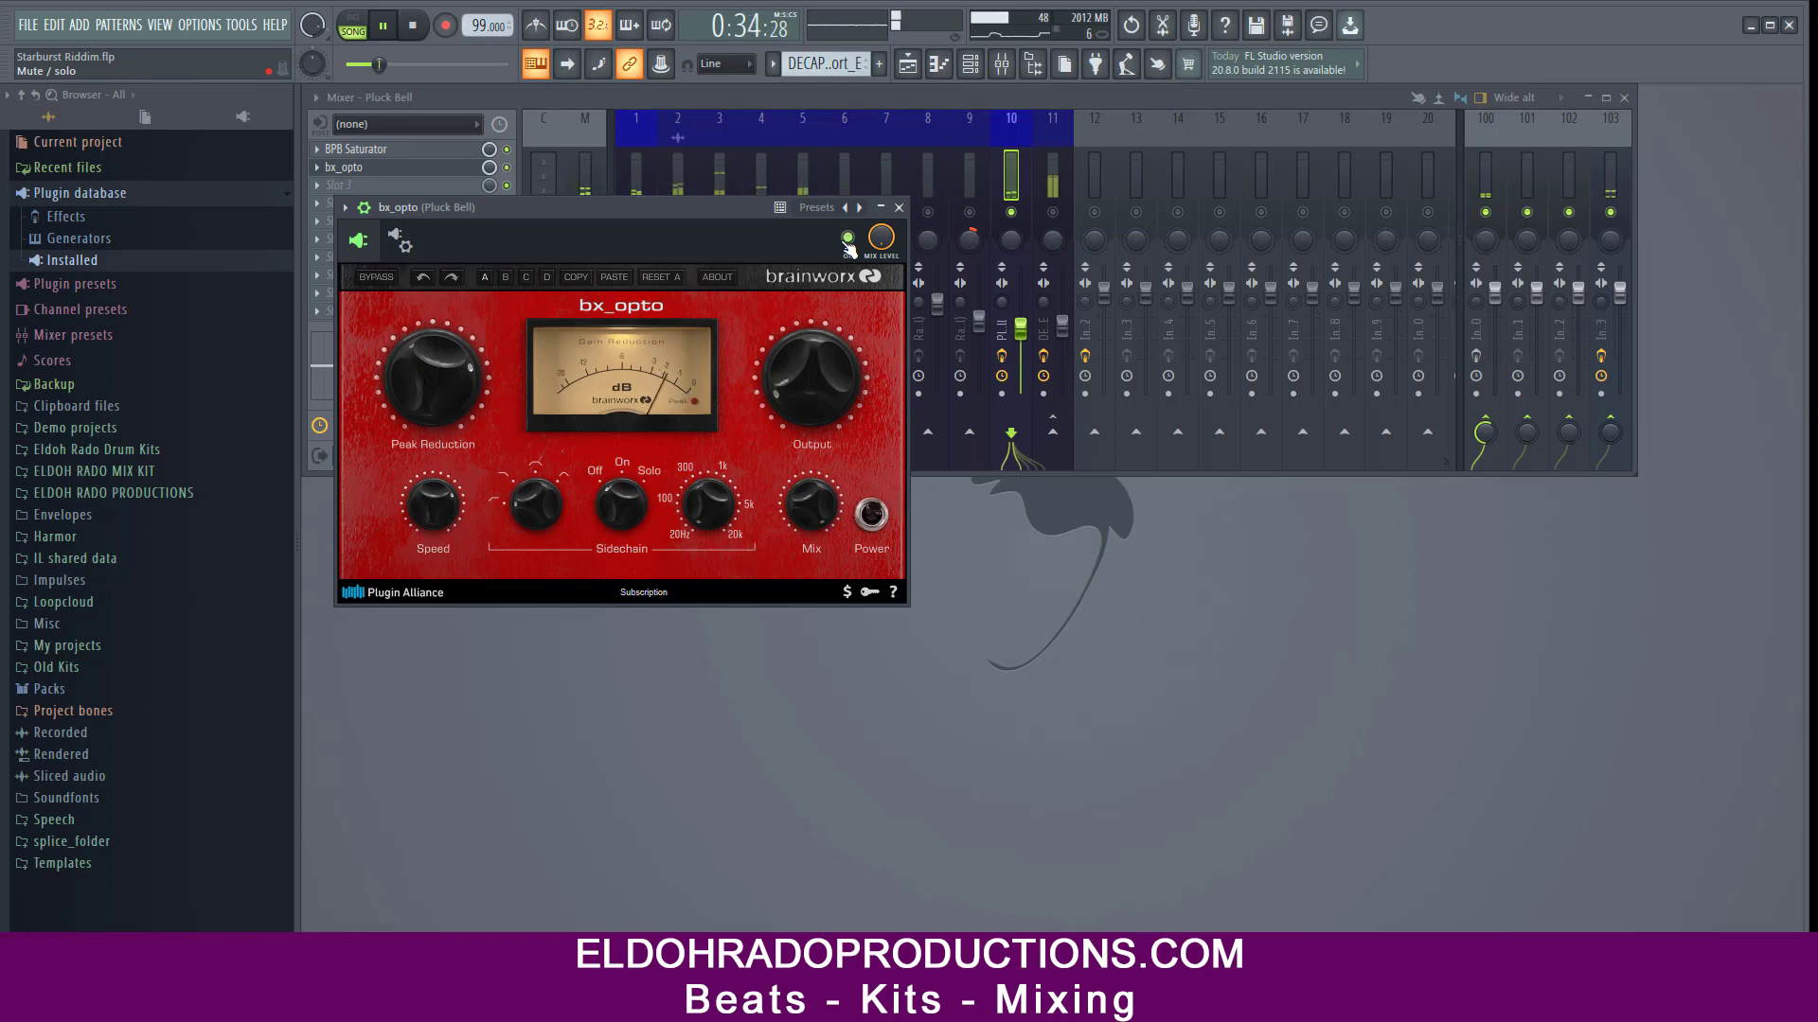
click(847, 237)
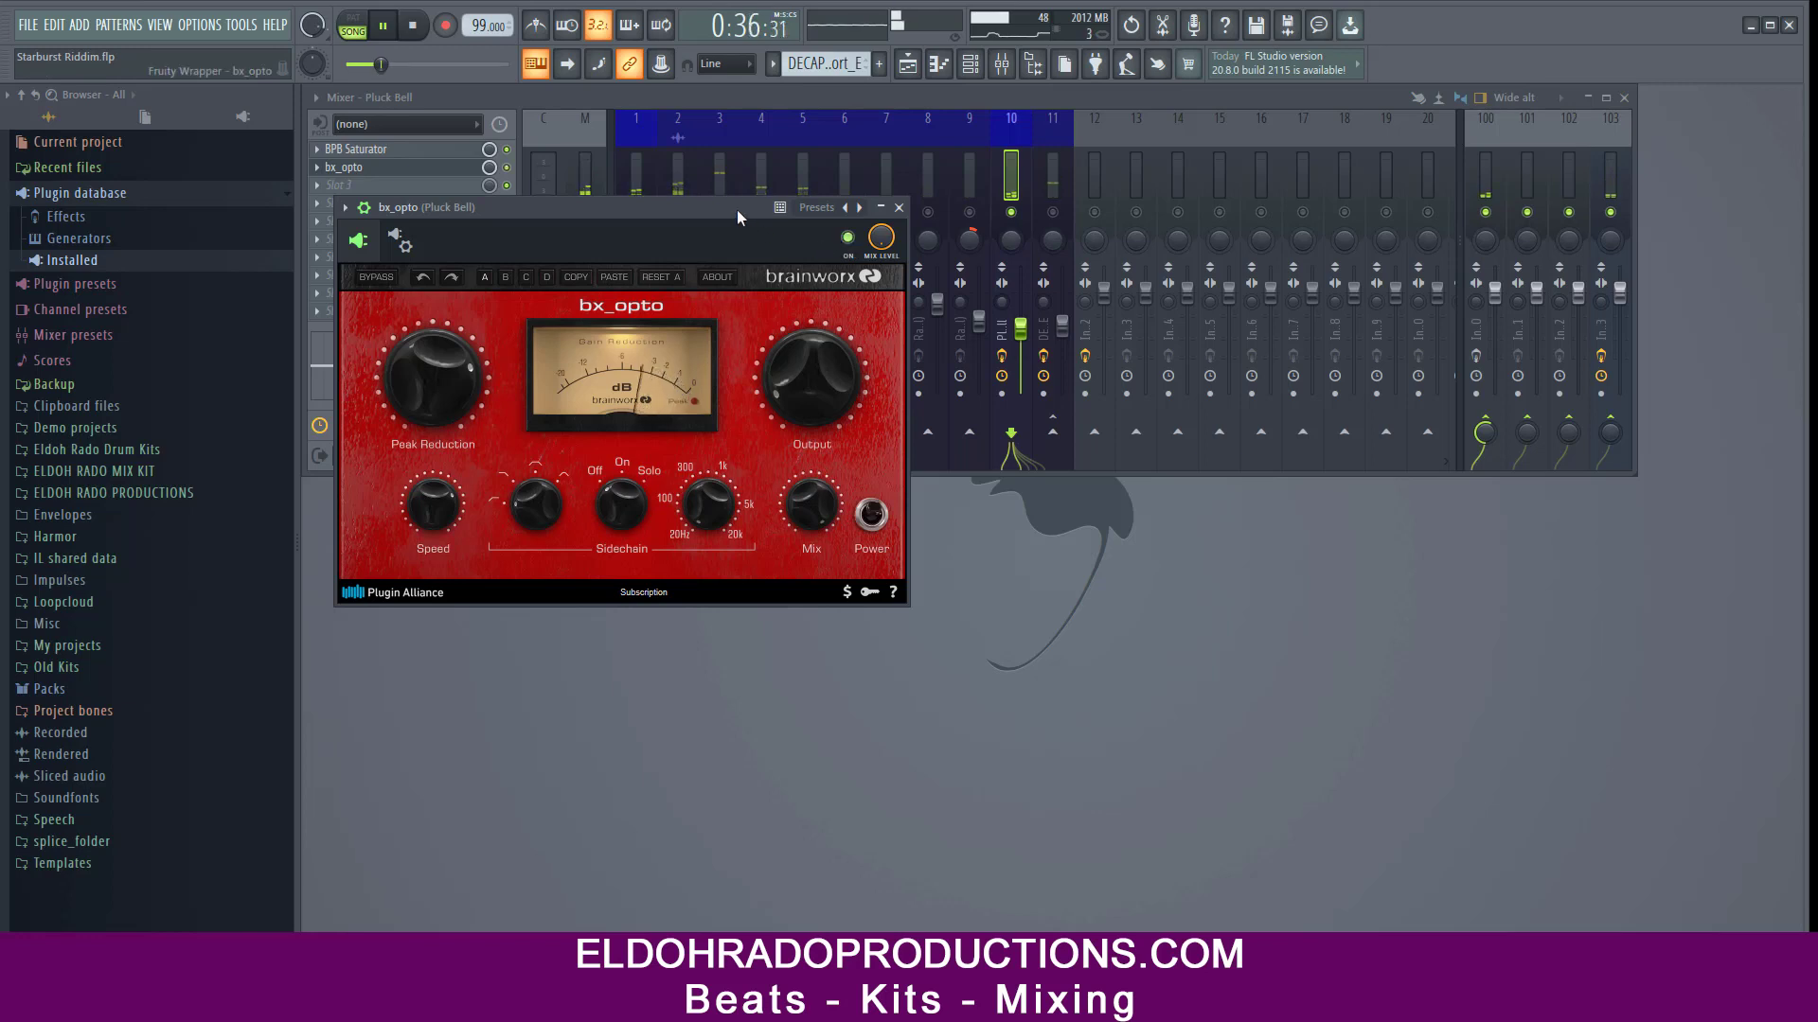
key(space)
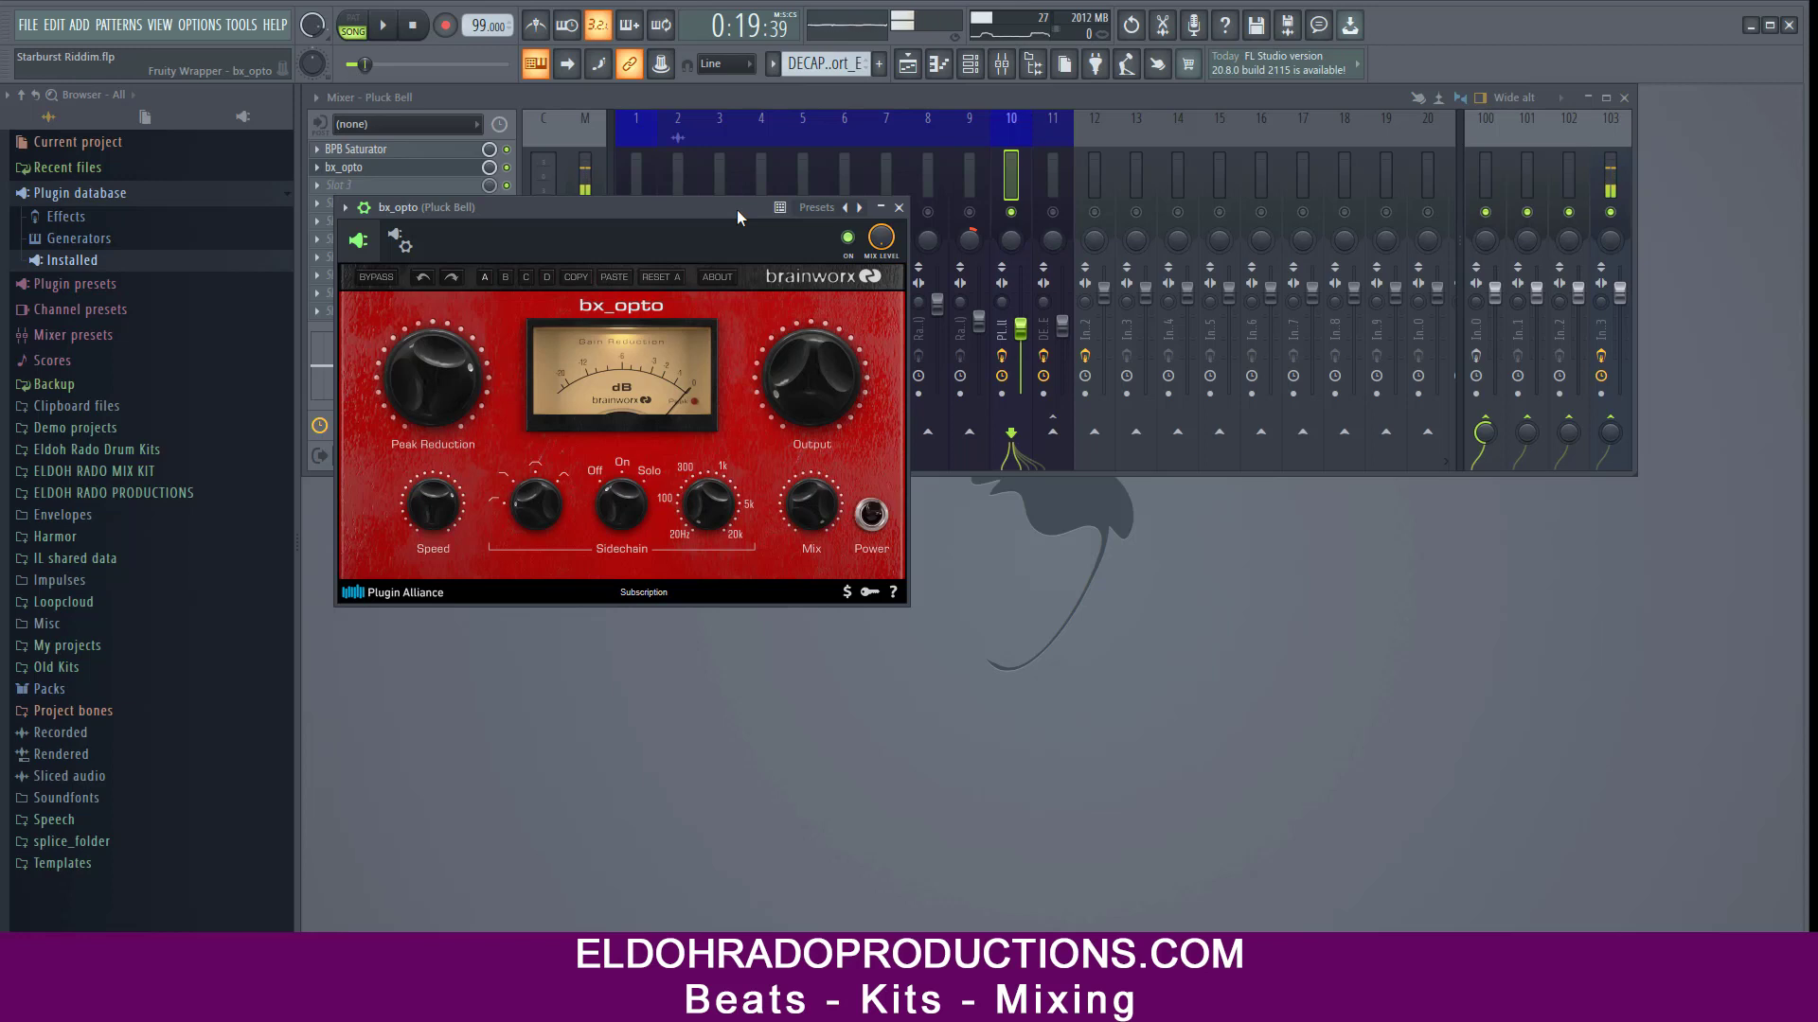
click(365, 208)
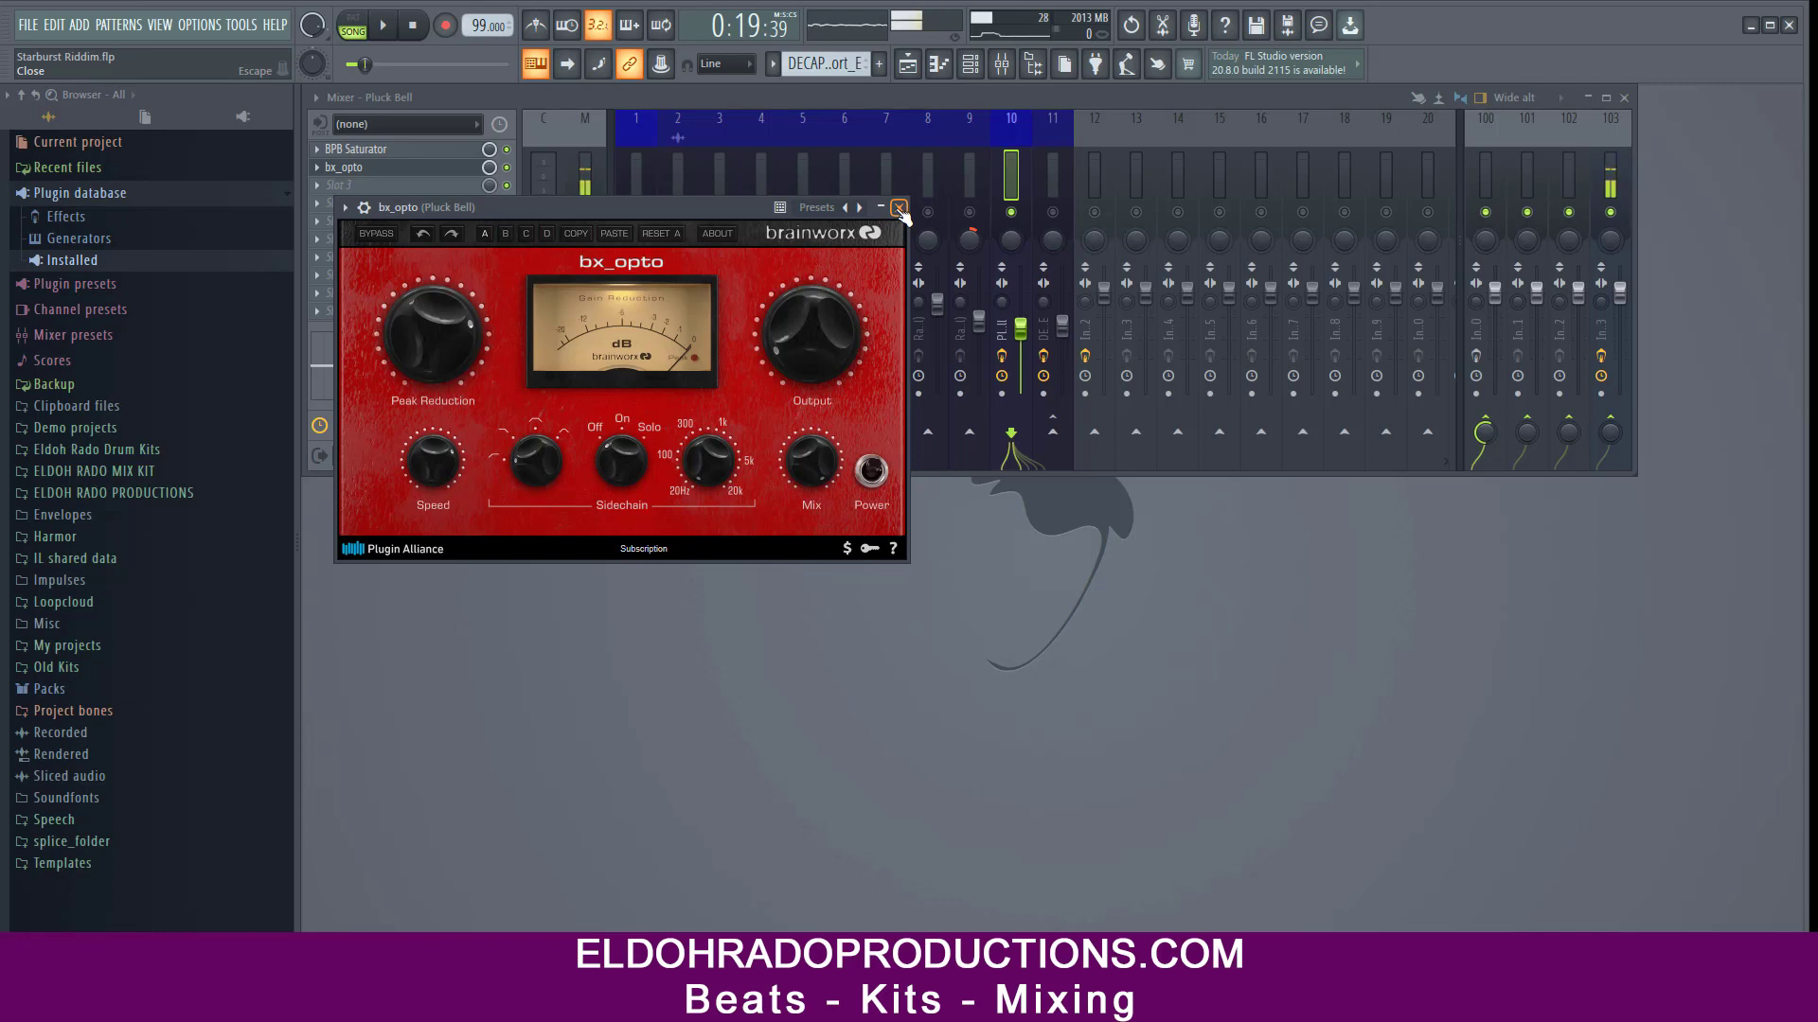
click(900, 207)
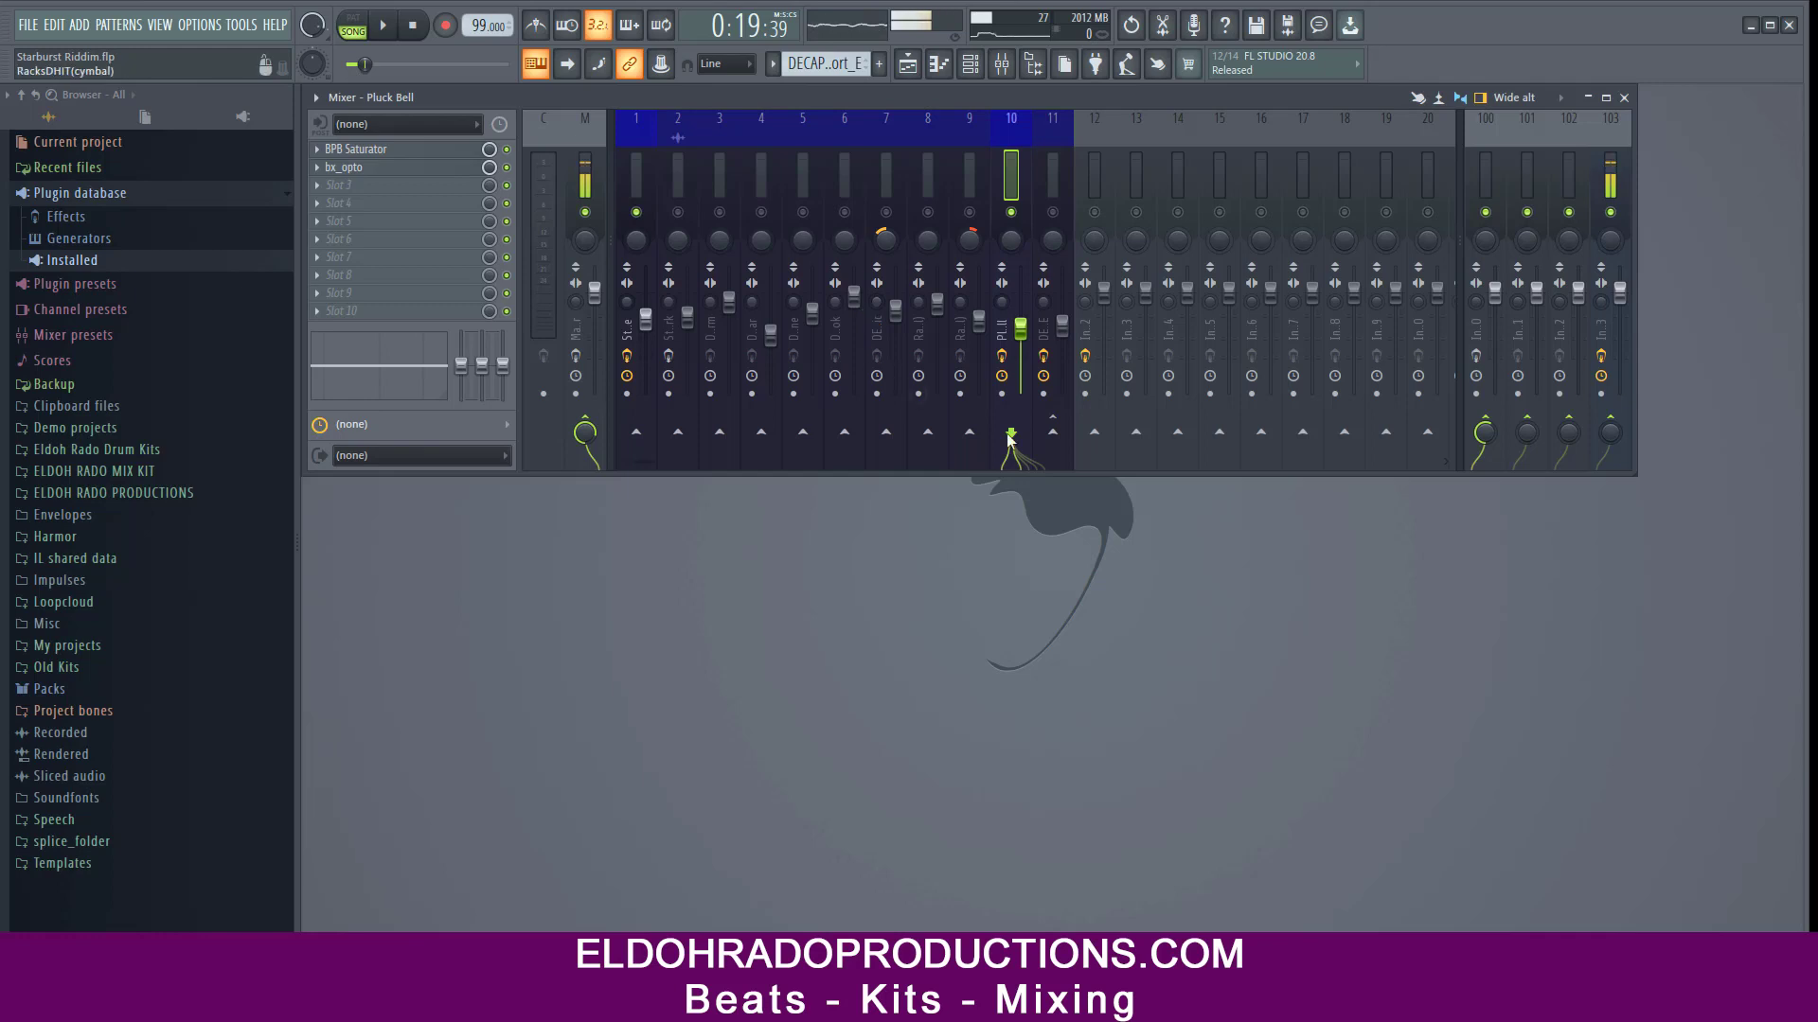
Open ValhallaSupermassive on Insert 100 and reposition its window just below the mixer strips.
click(1485, 186)
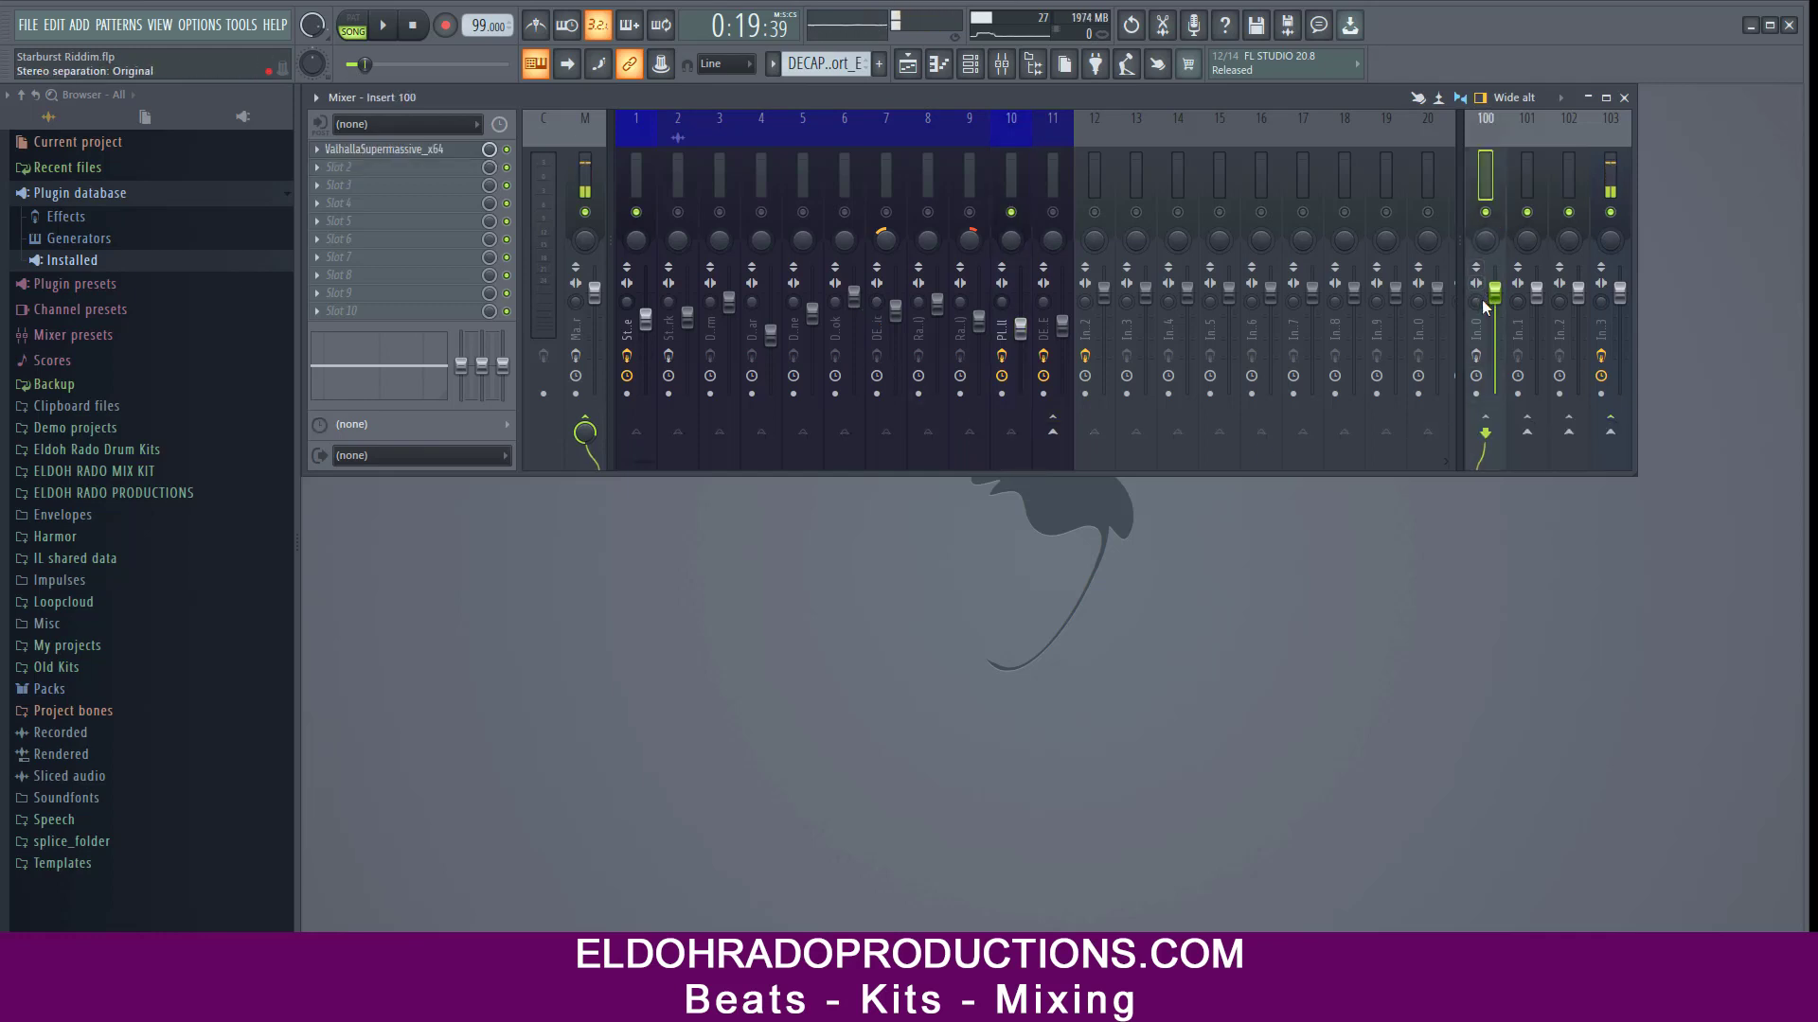
click(381, 155)
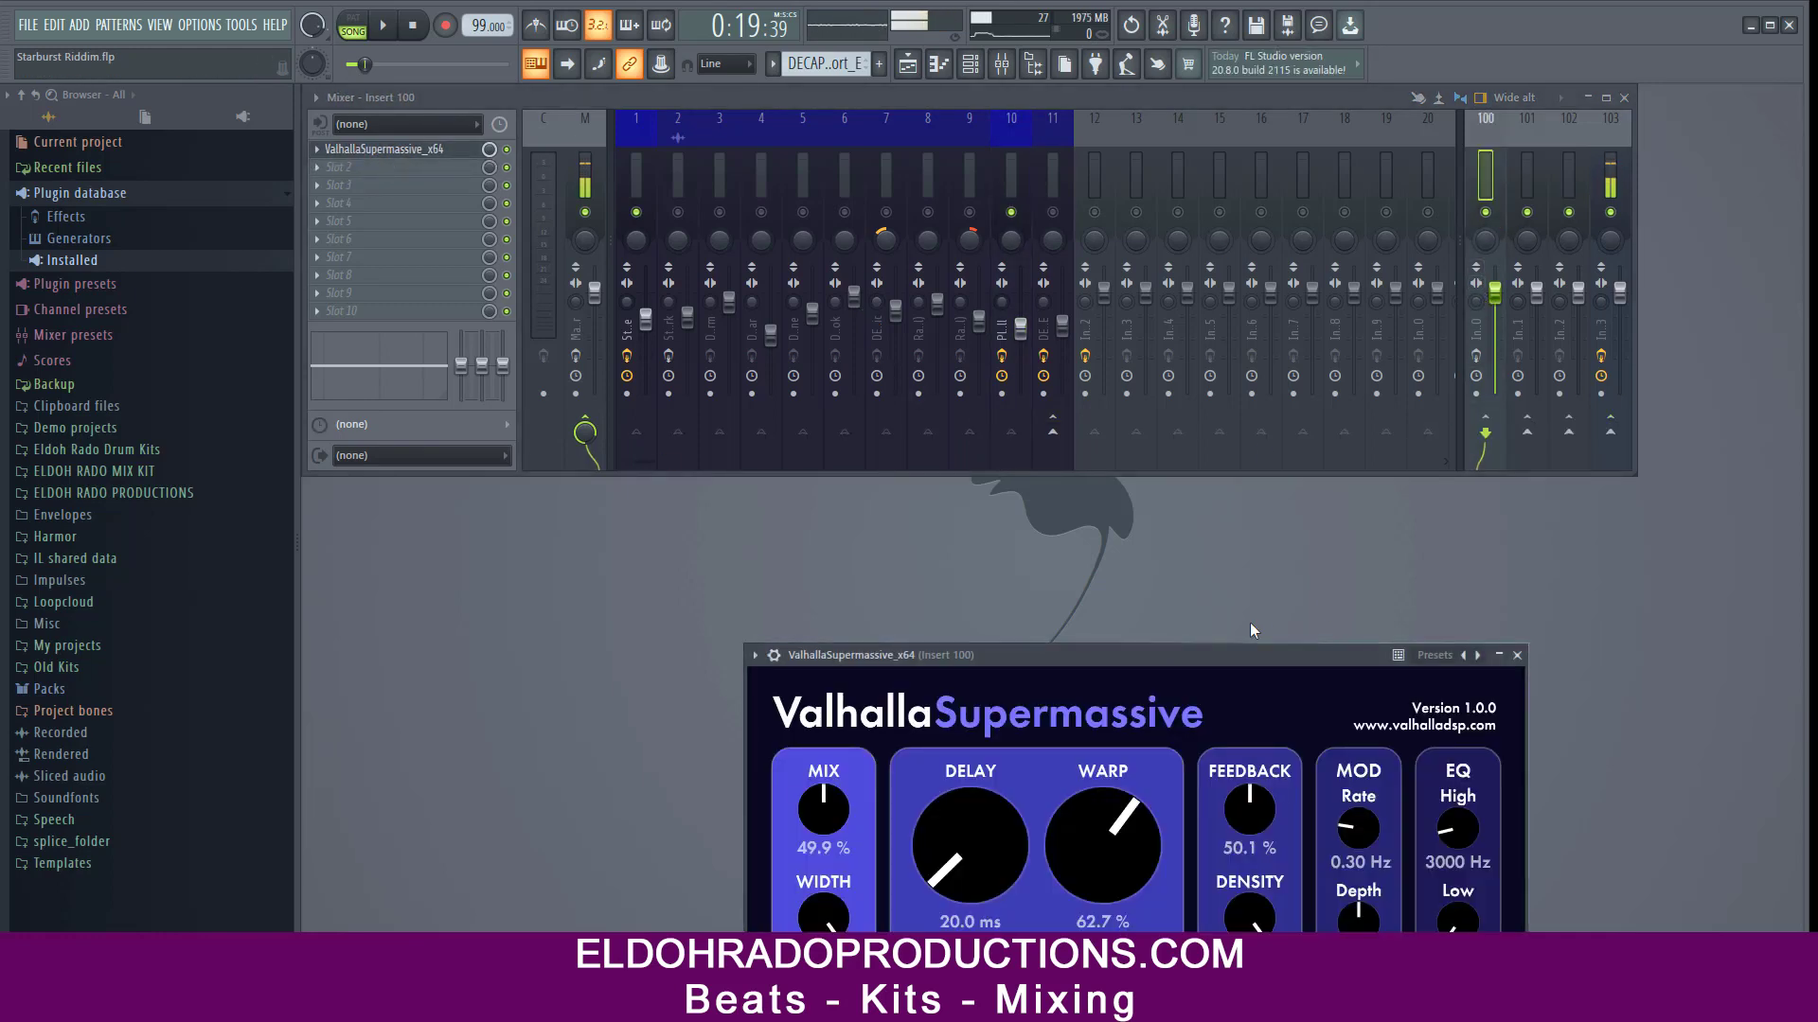
drag(1231, 646, 1084, 428)
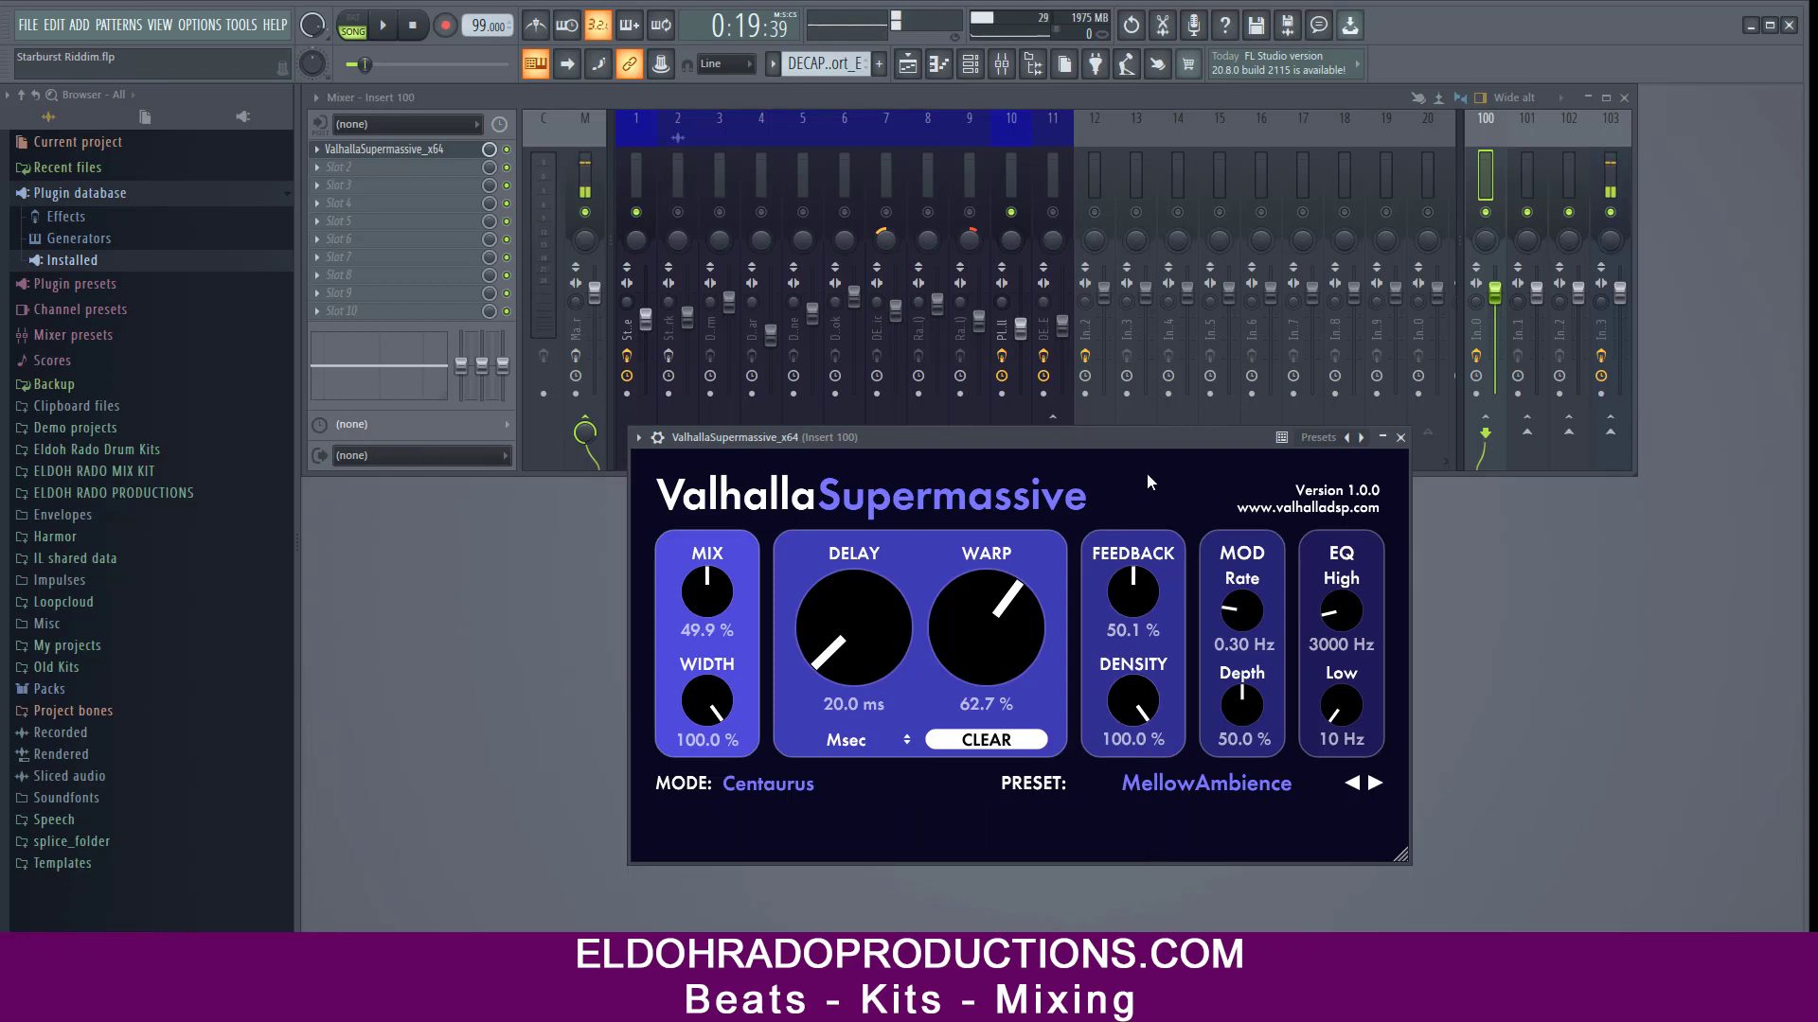
Disable the Starburst Guitar Lite insert's send to Insert 100, start playback and re-enable the send to compare the reverb.
click(642, 176)
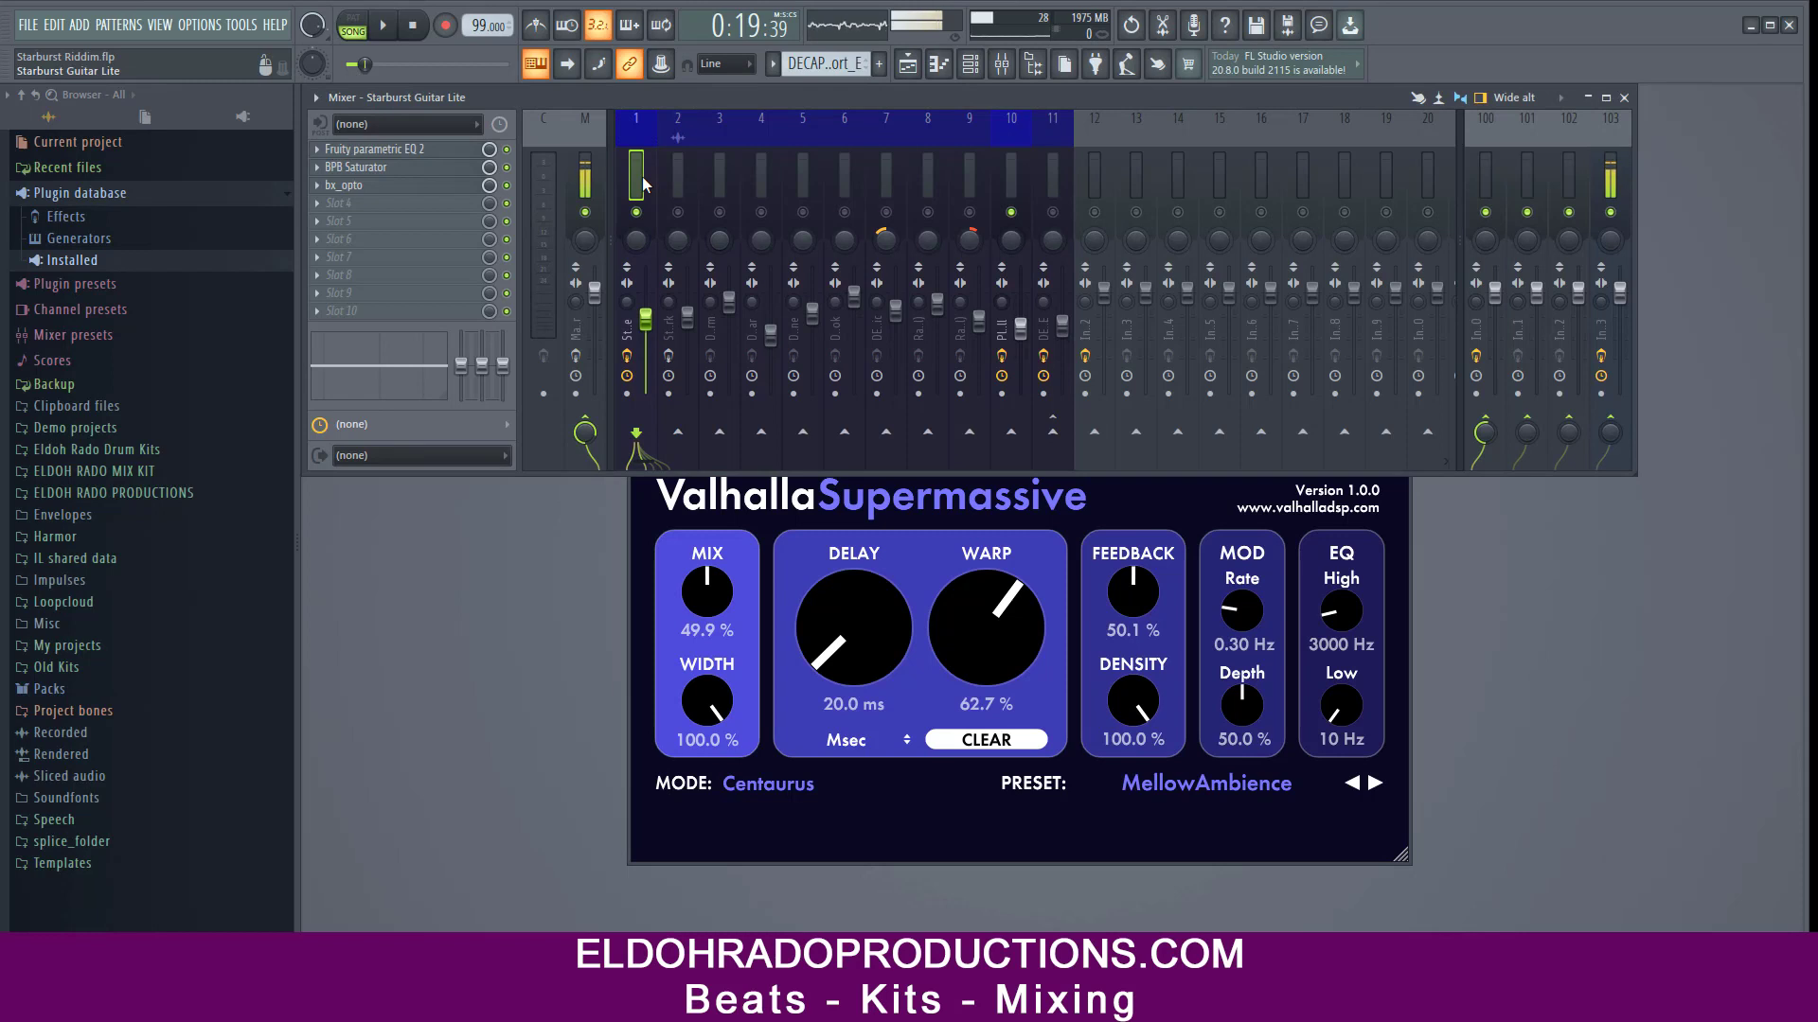
click(1488, 428)
key(space)
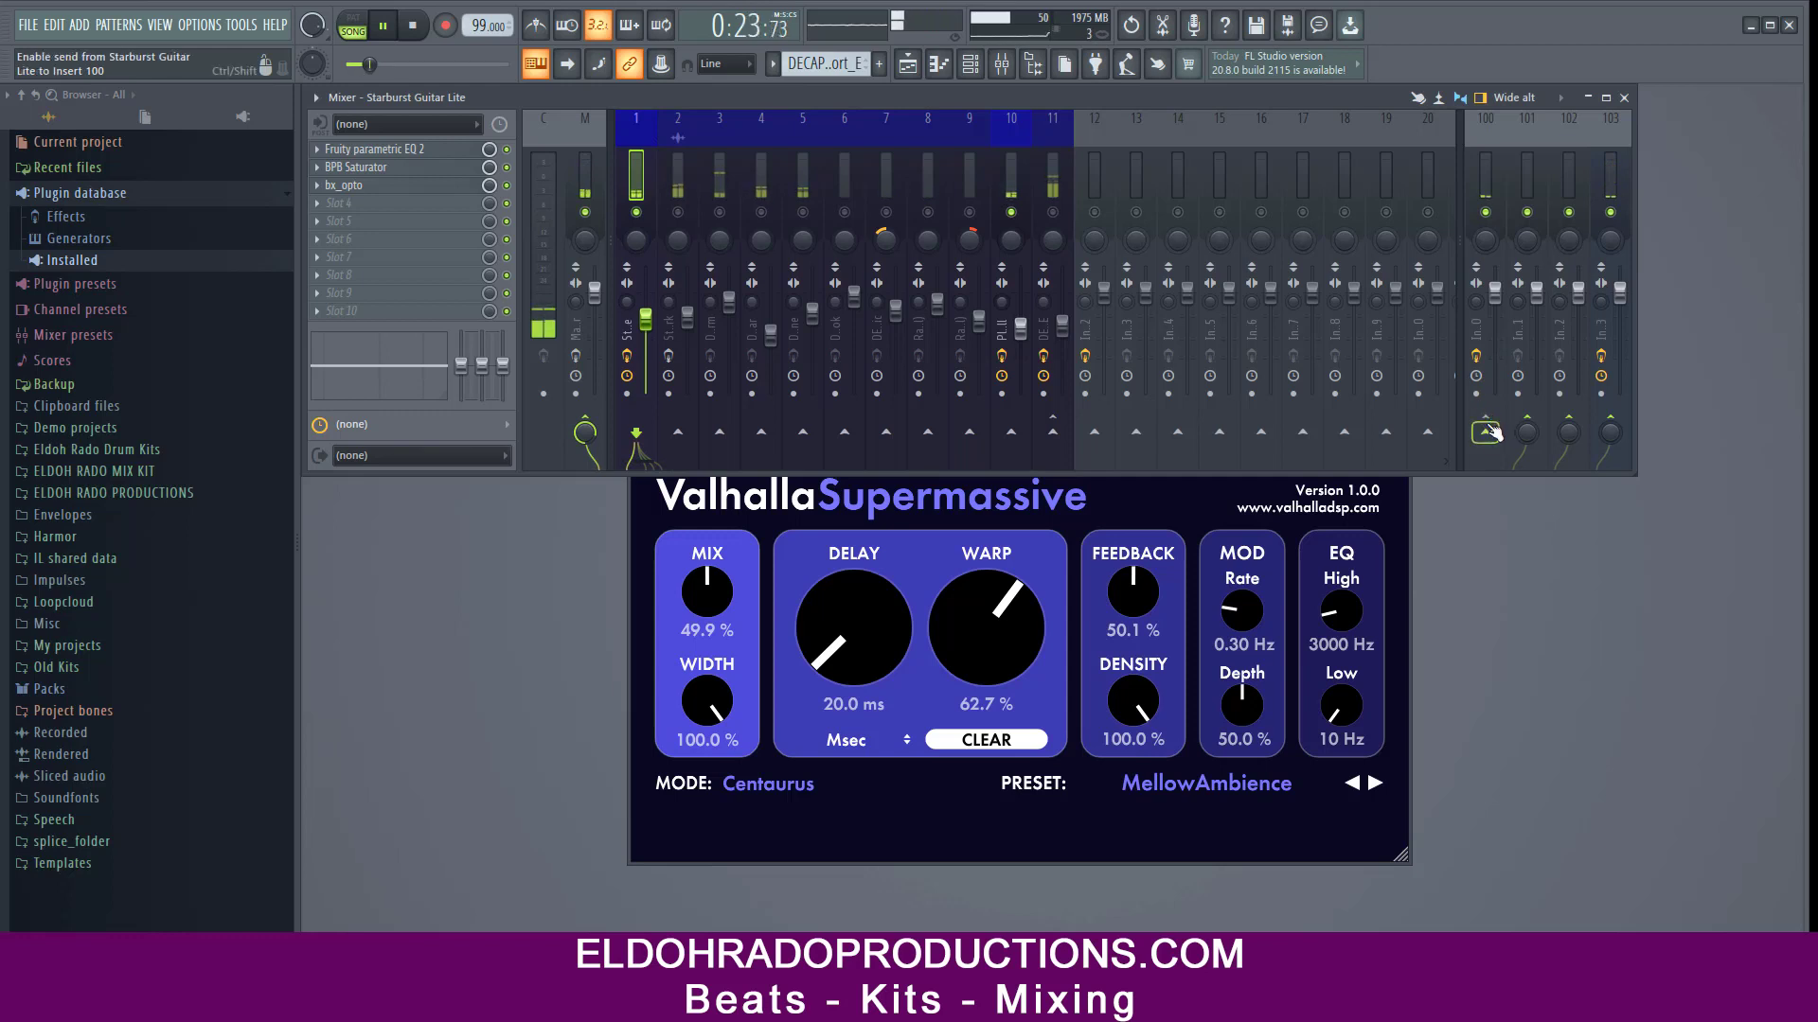
click(1489, 431)
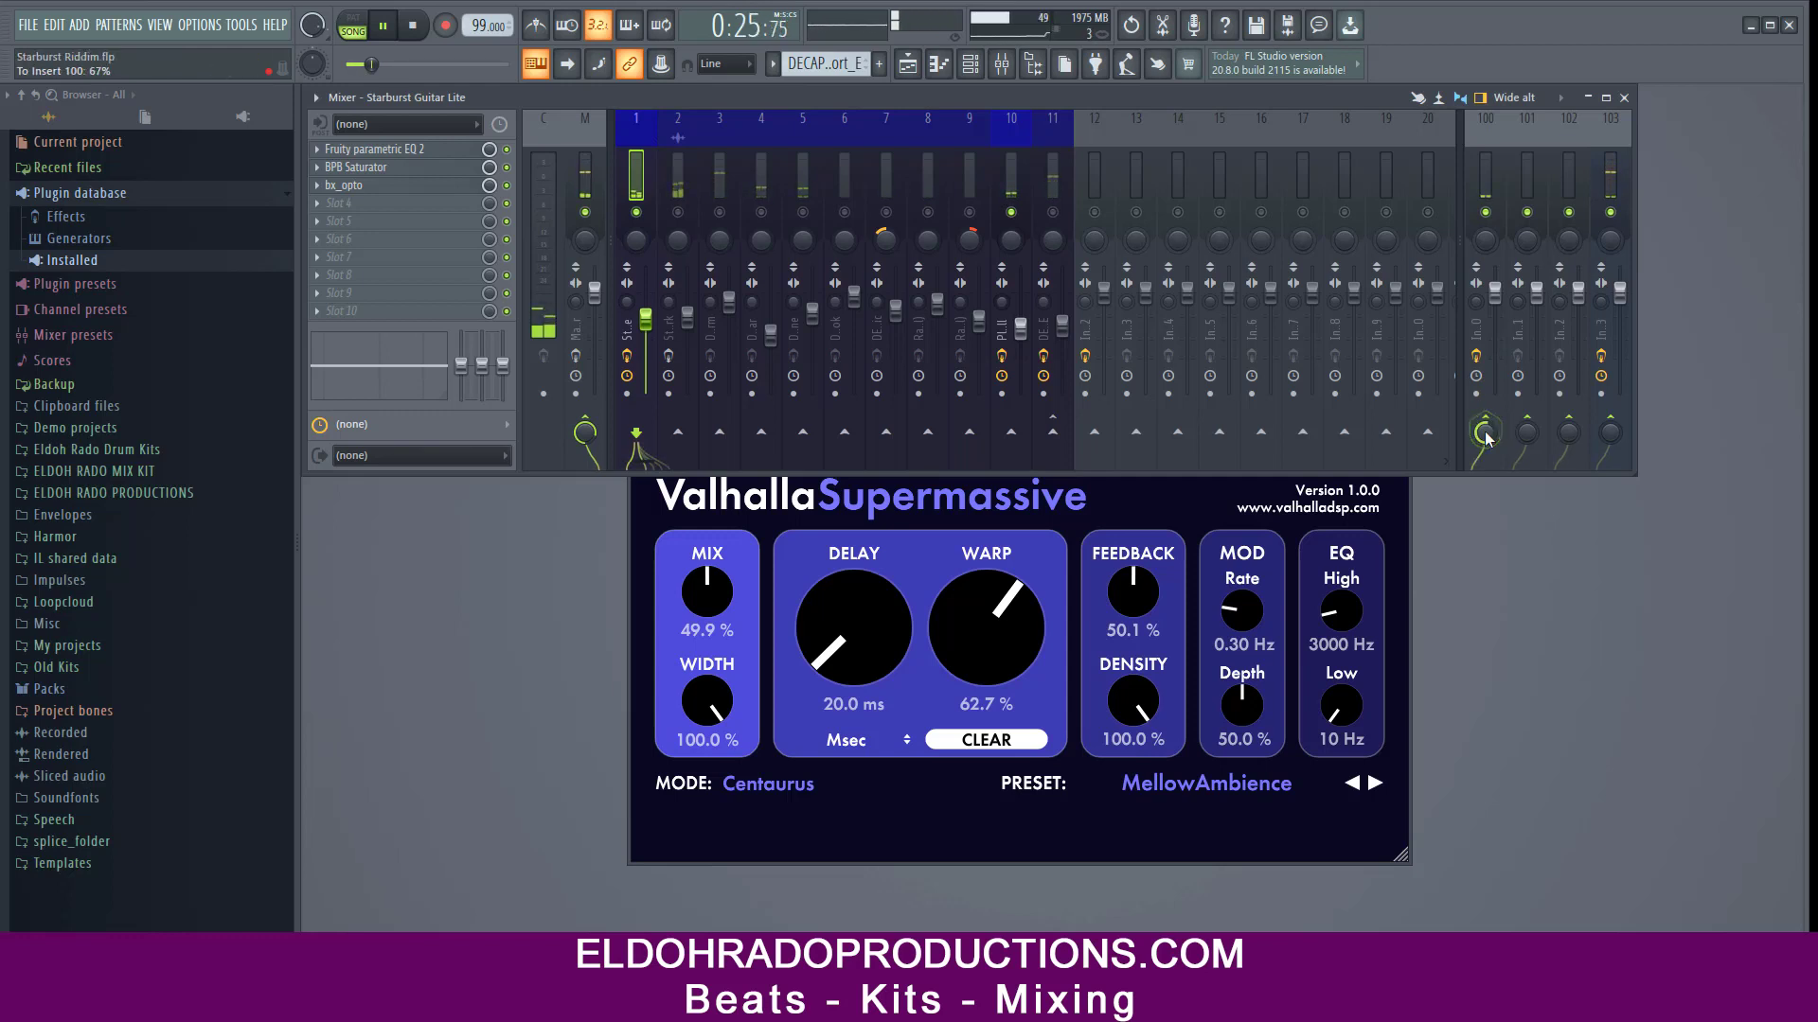
Bring back ValhallaSupermassive, mute and unmute Insert 100 during playback to compare the reverb, and stop the song.
click(1173, 491)
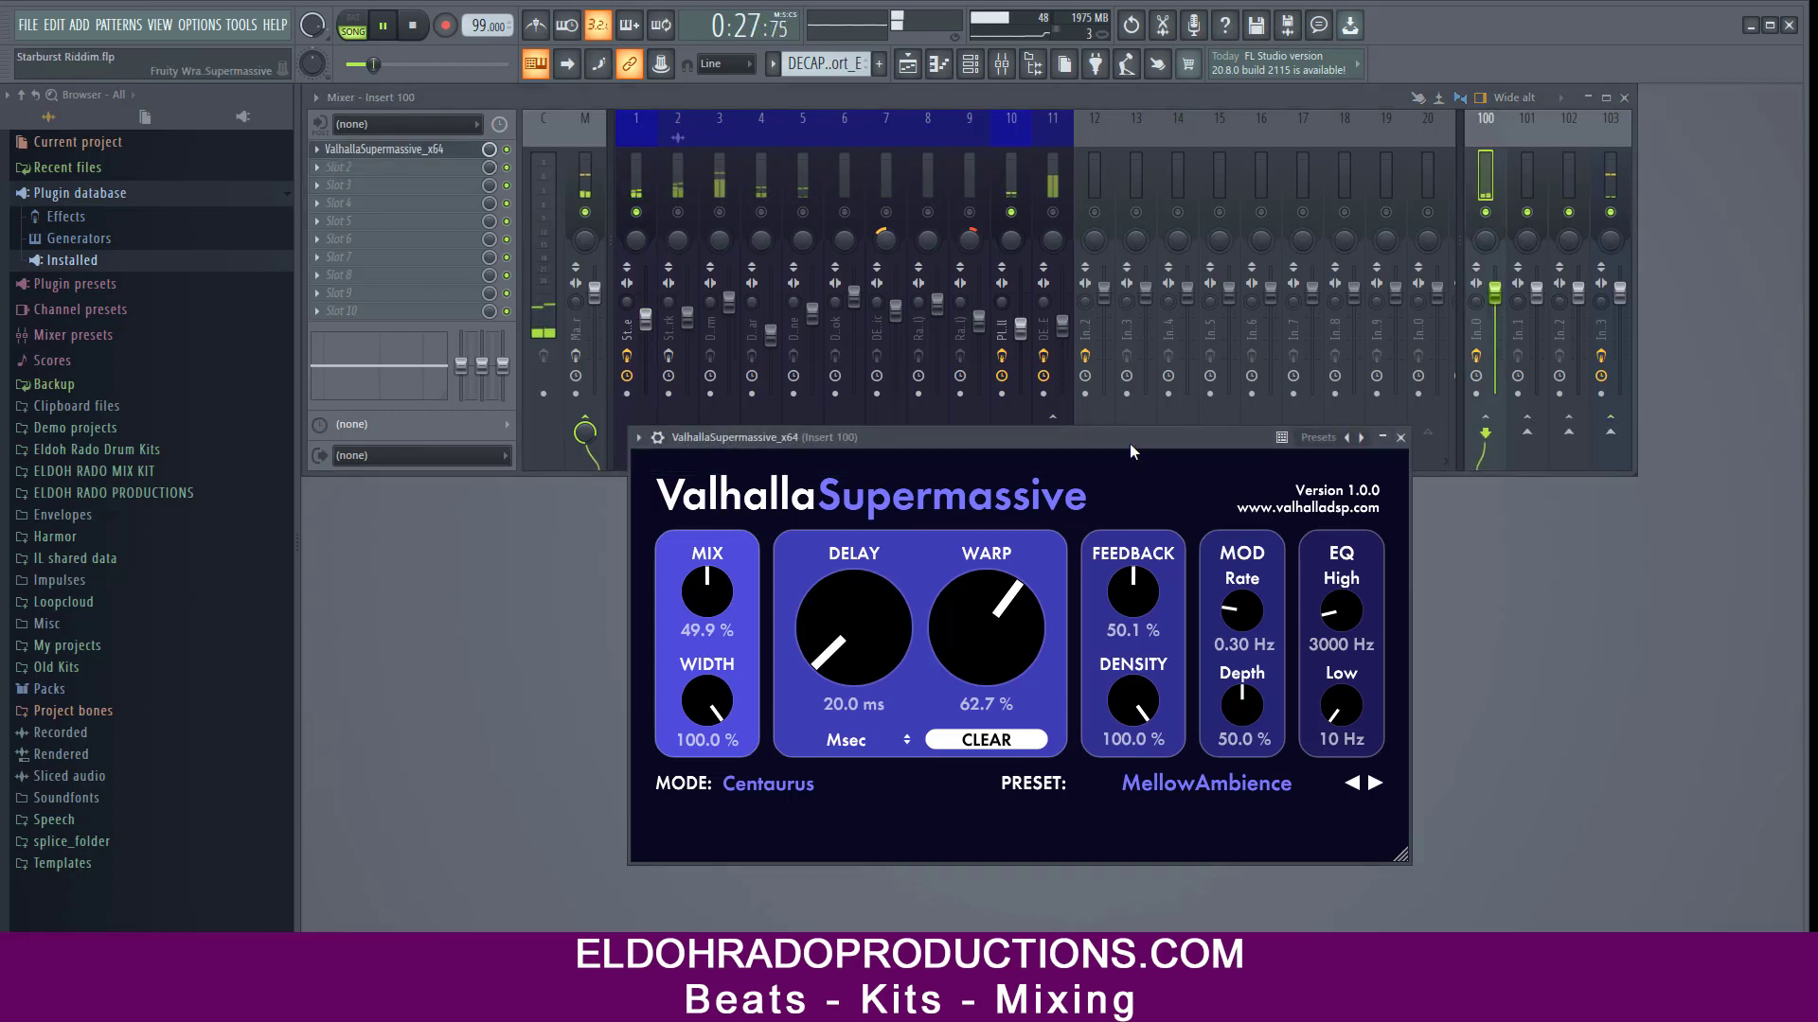
drag(1129, 444, 1134, 471)
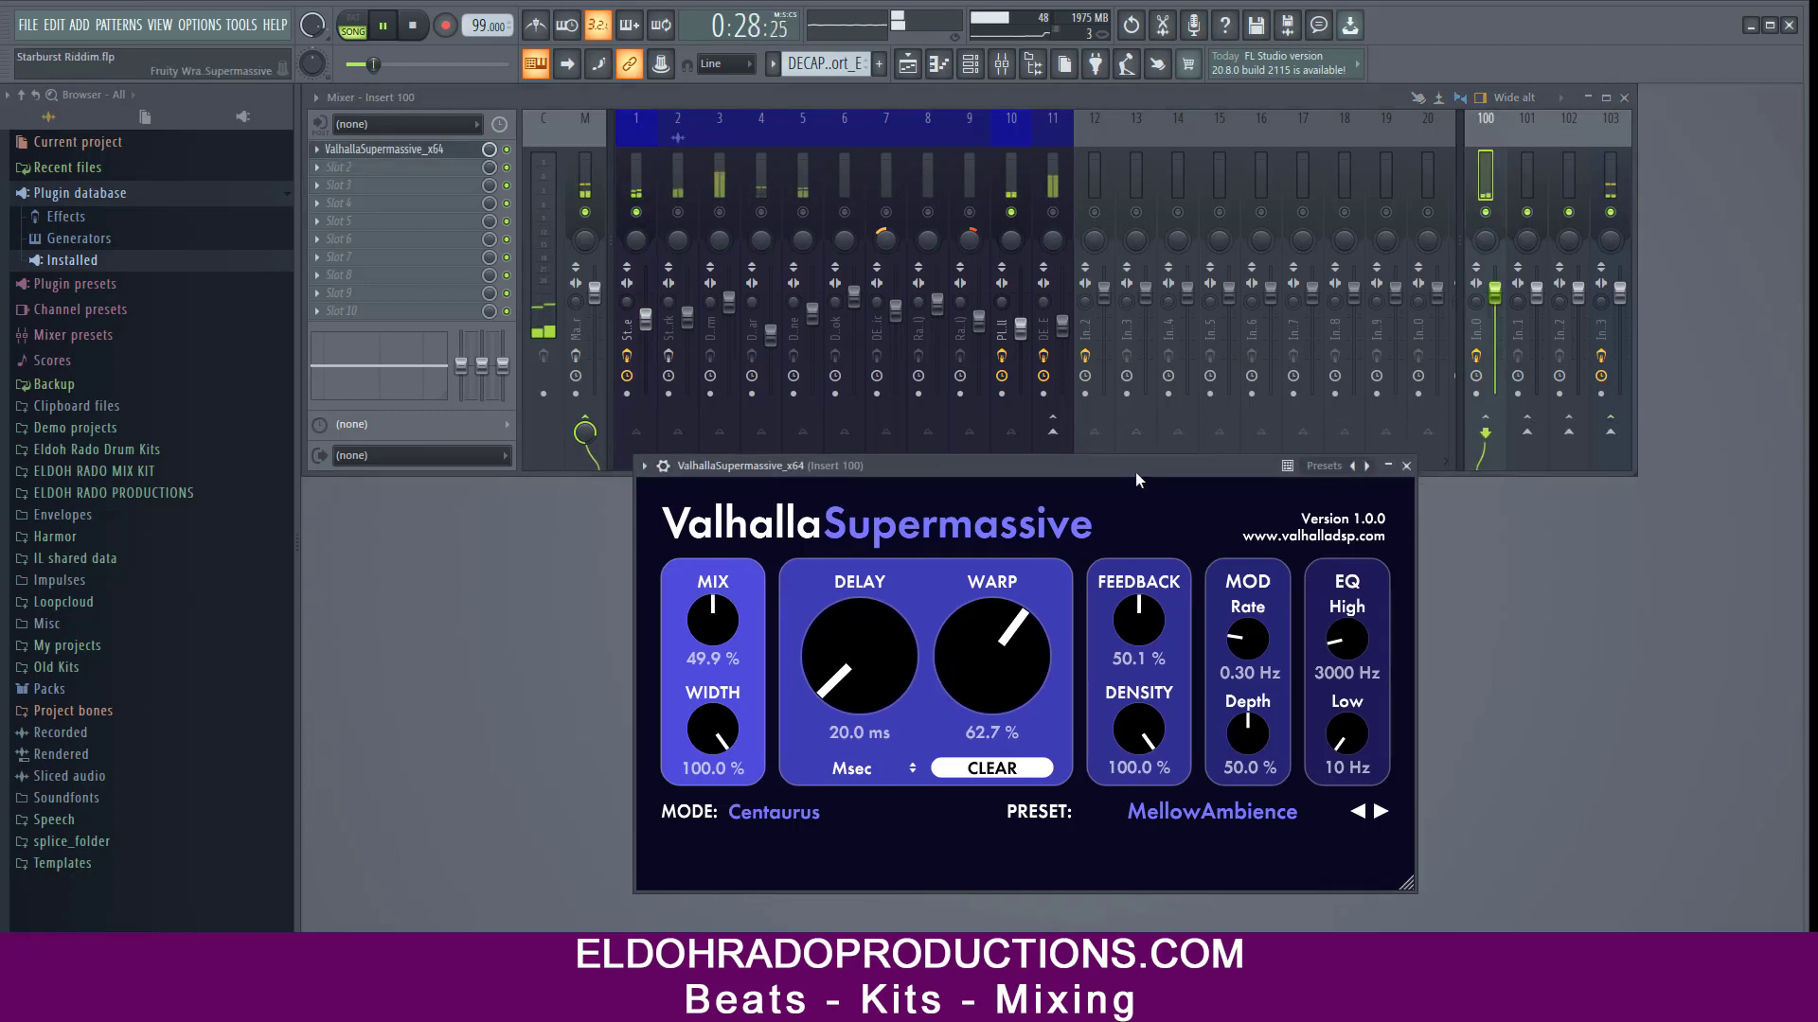
click(1486, 214)
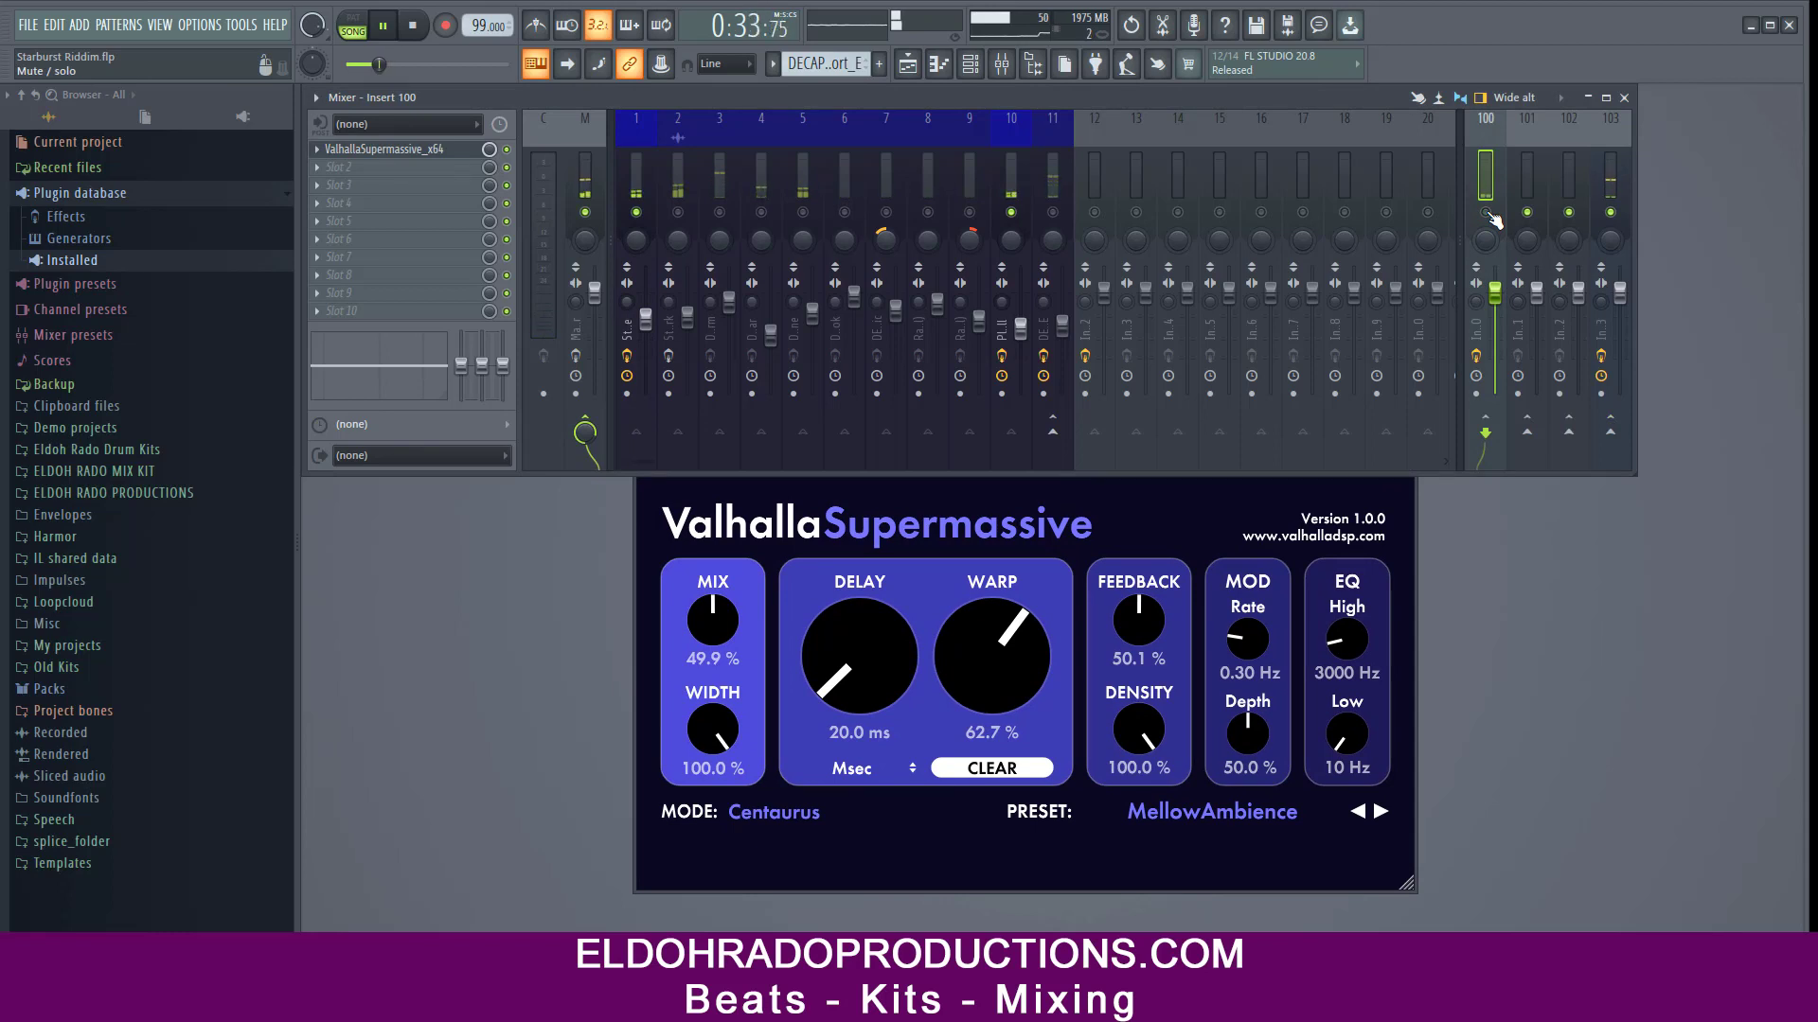
click(1485, 214)
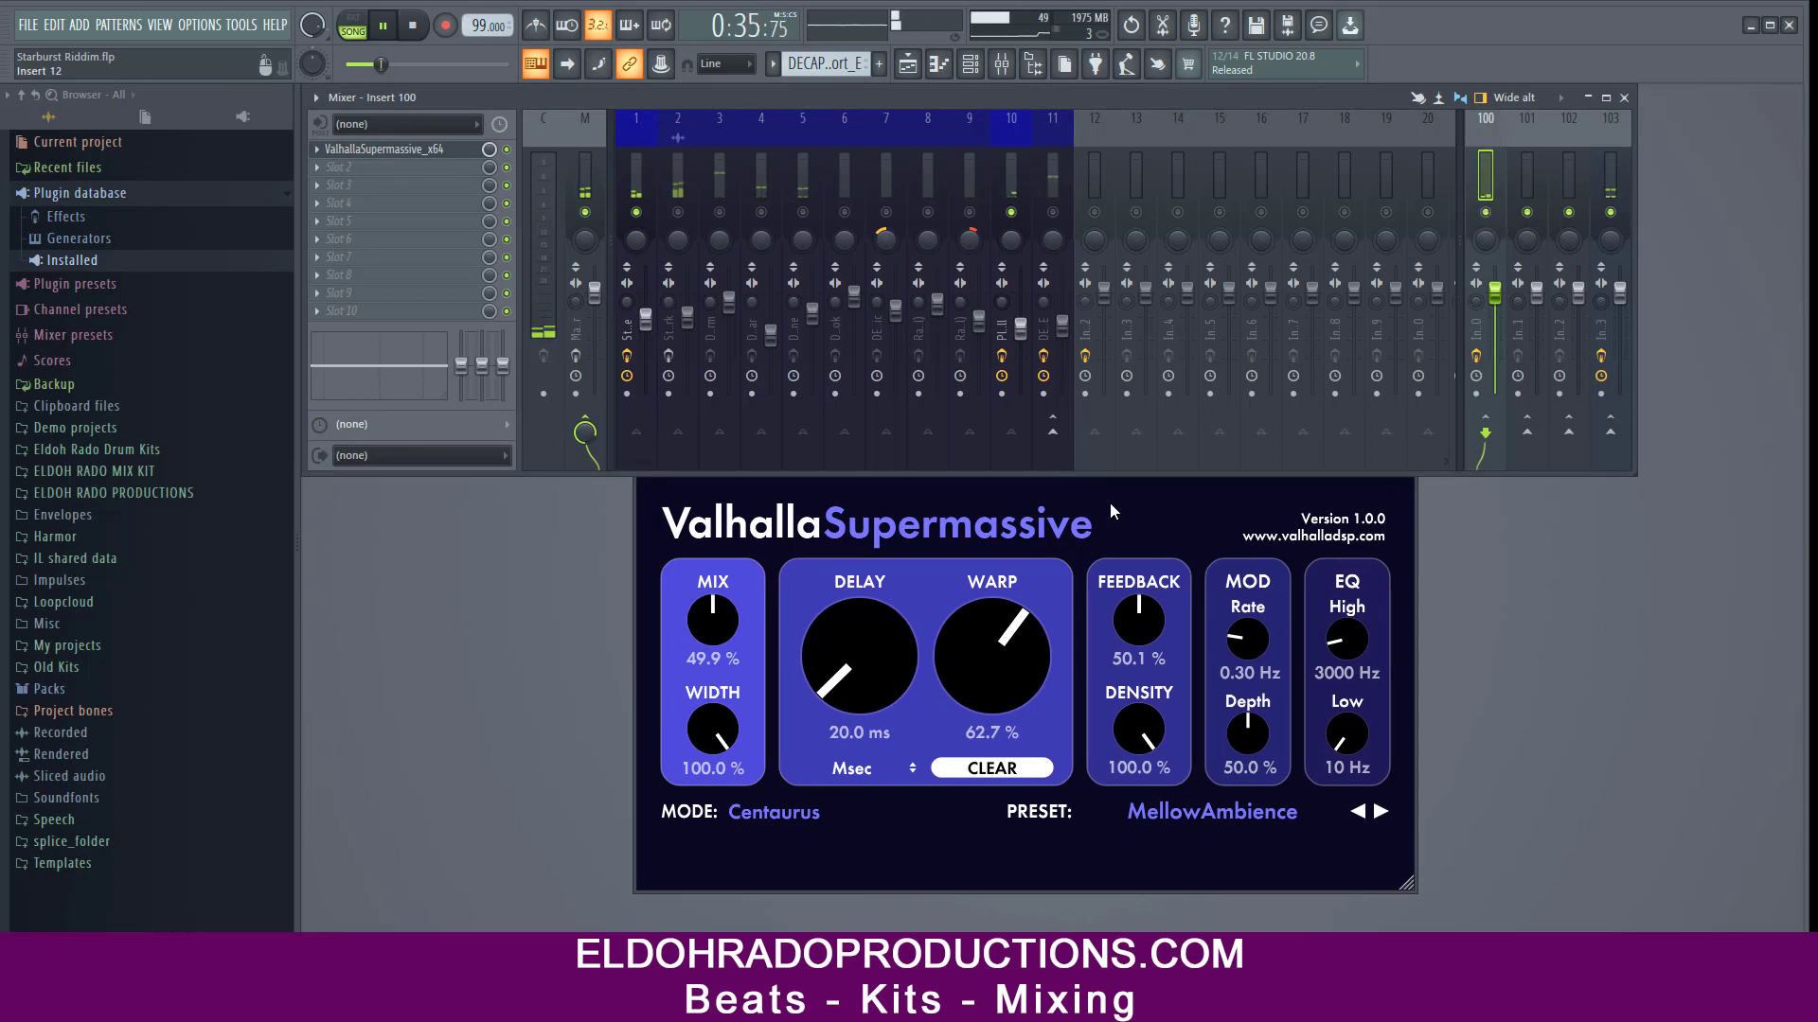
drag(1105, 464, 1117, 435)
key(space)
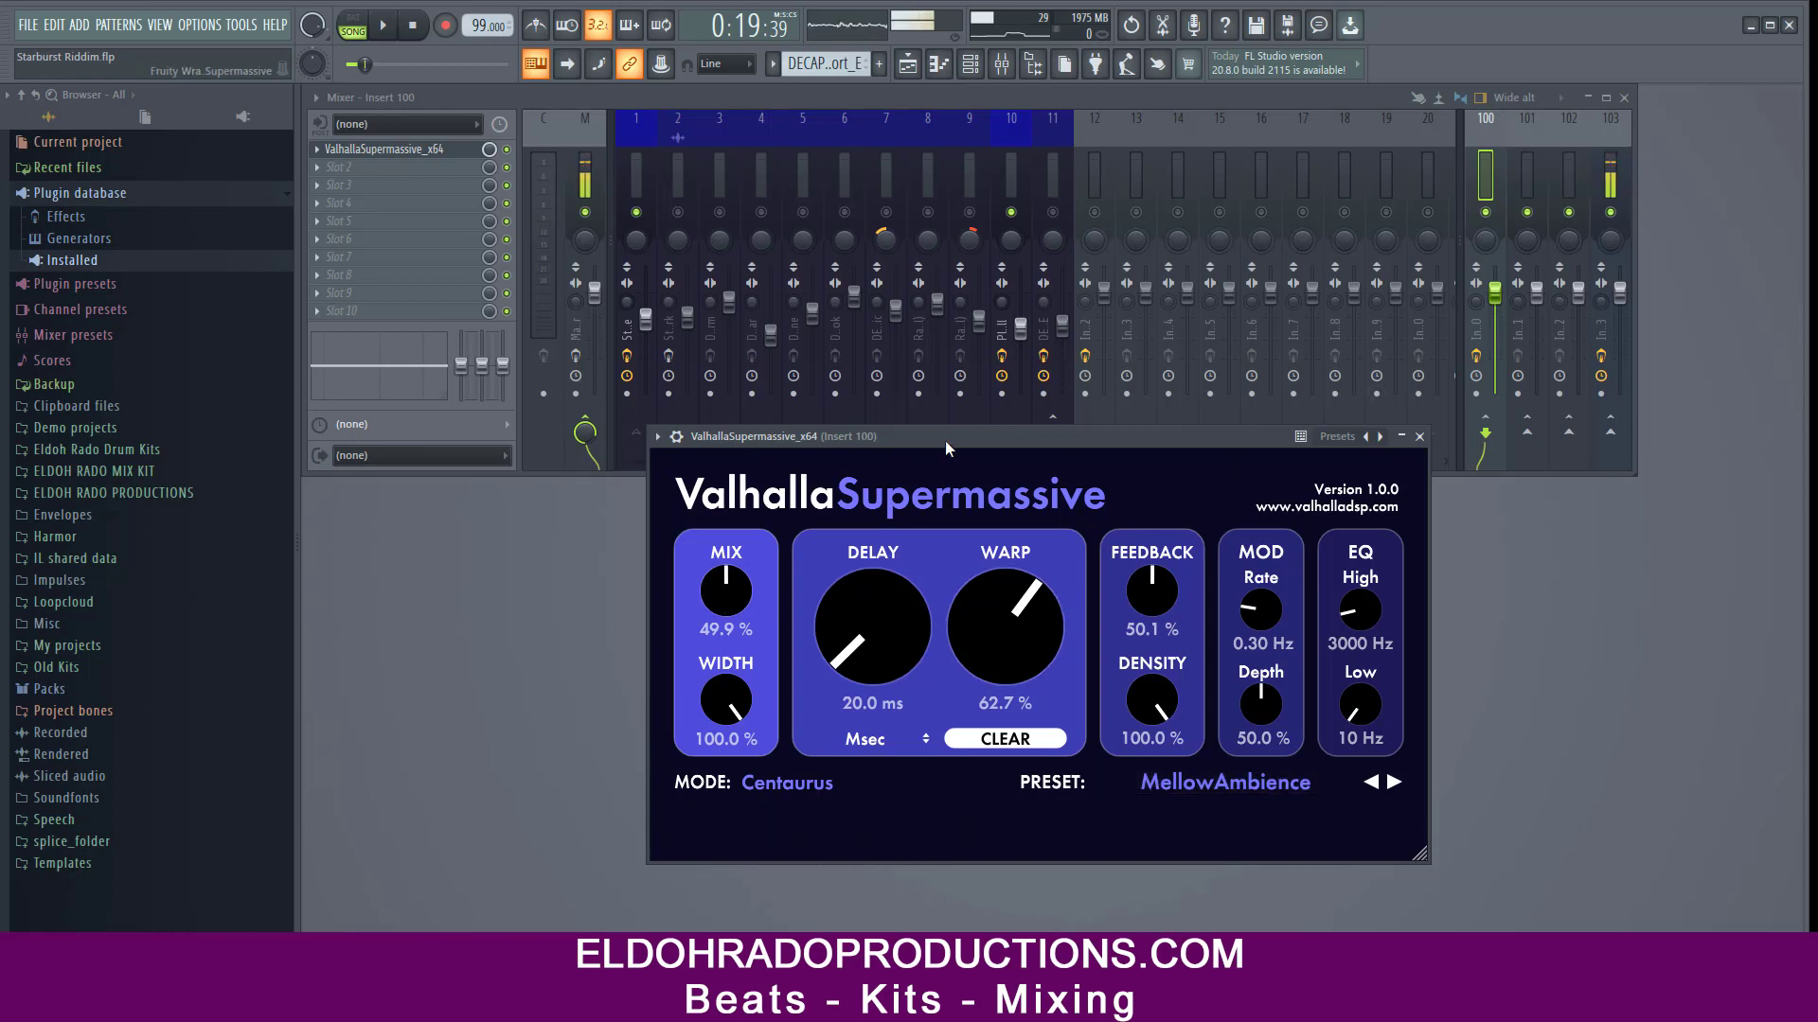
Enlarge and reposition the ValhallaSupermassive window to examine its MellowAmbience settings, and close it.
drag(944, 440, 962, 407)
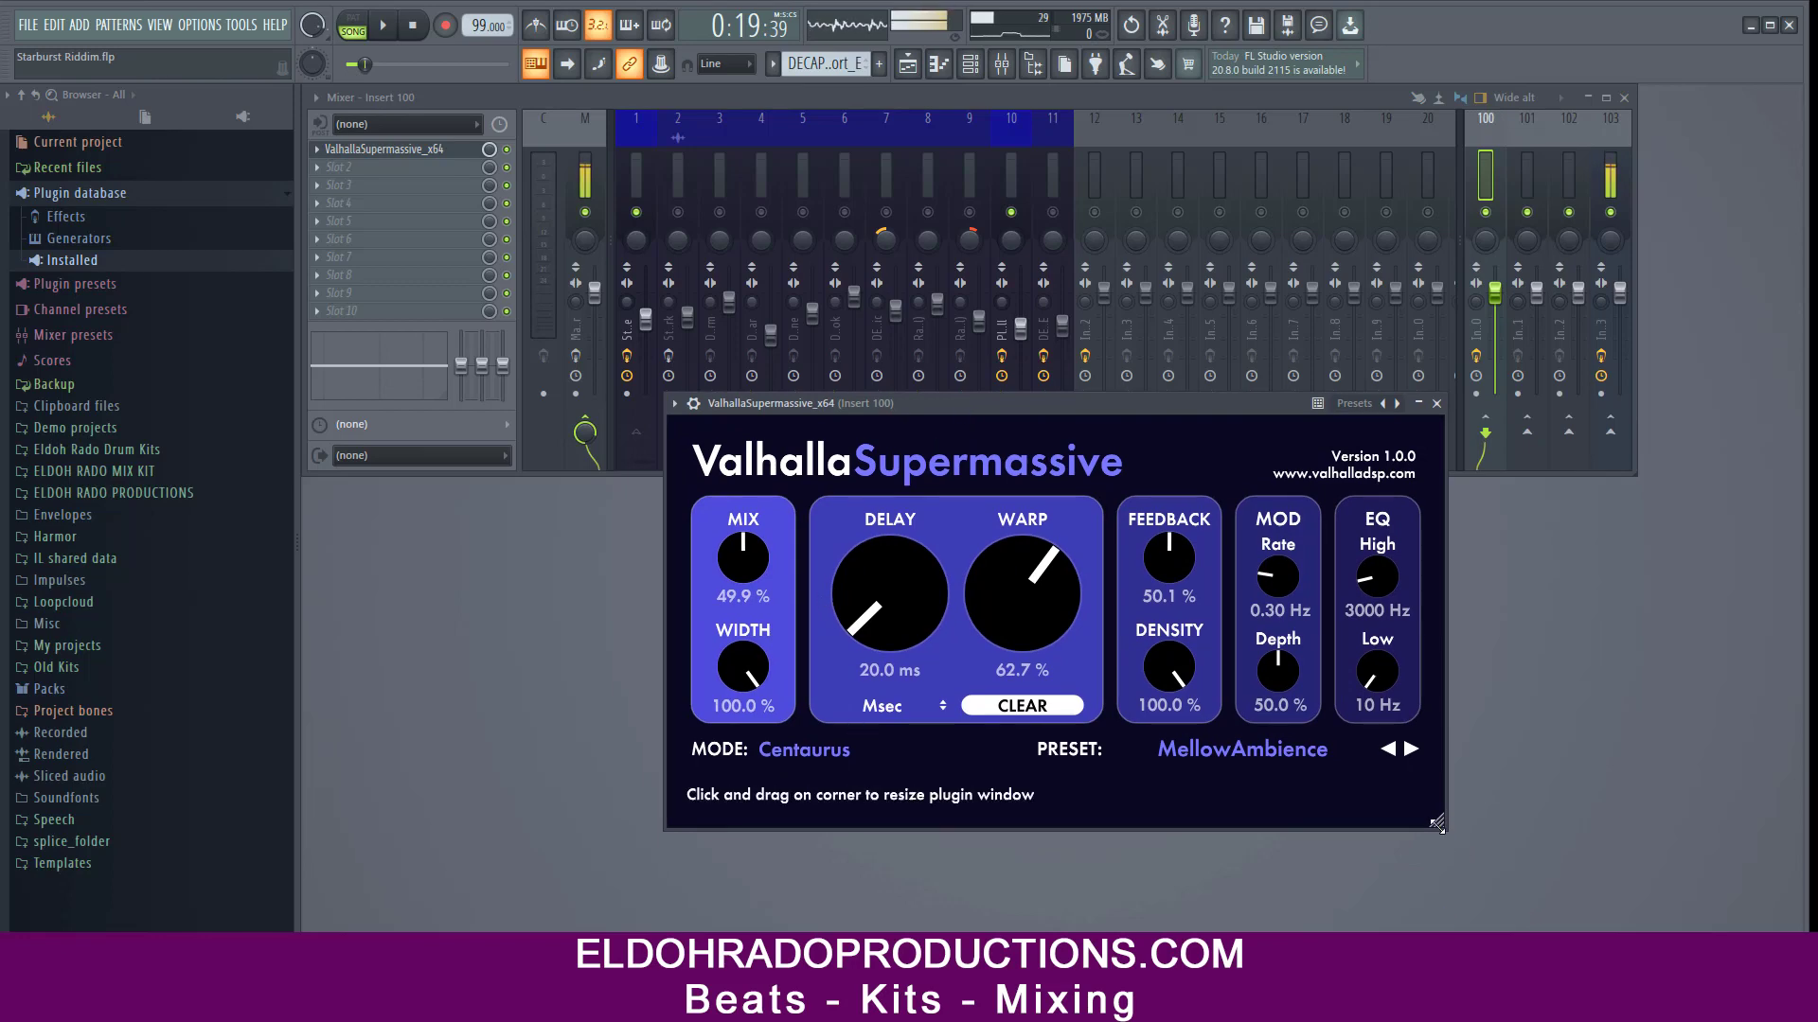
drag(1438, 819, 1729, 933)
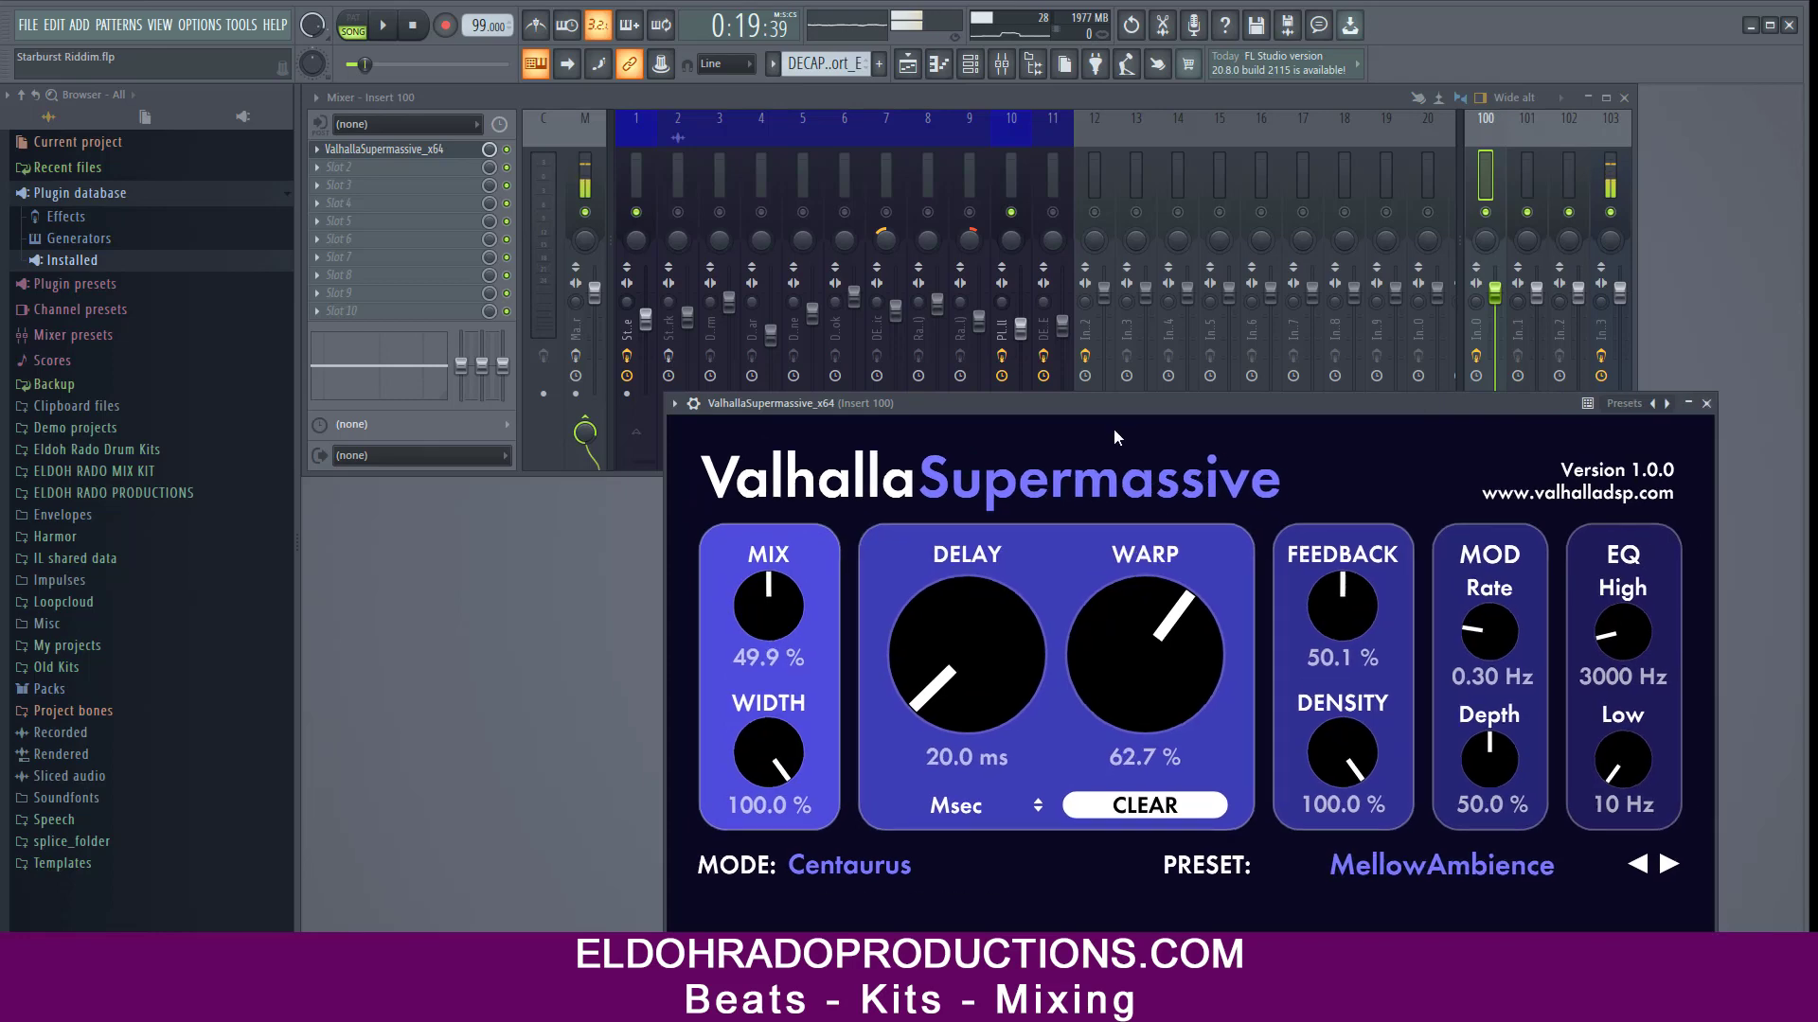
drag(1115, 407, 912, 239)
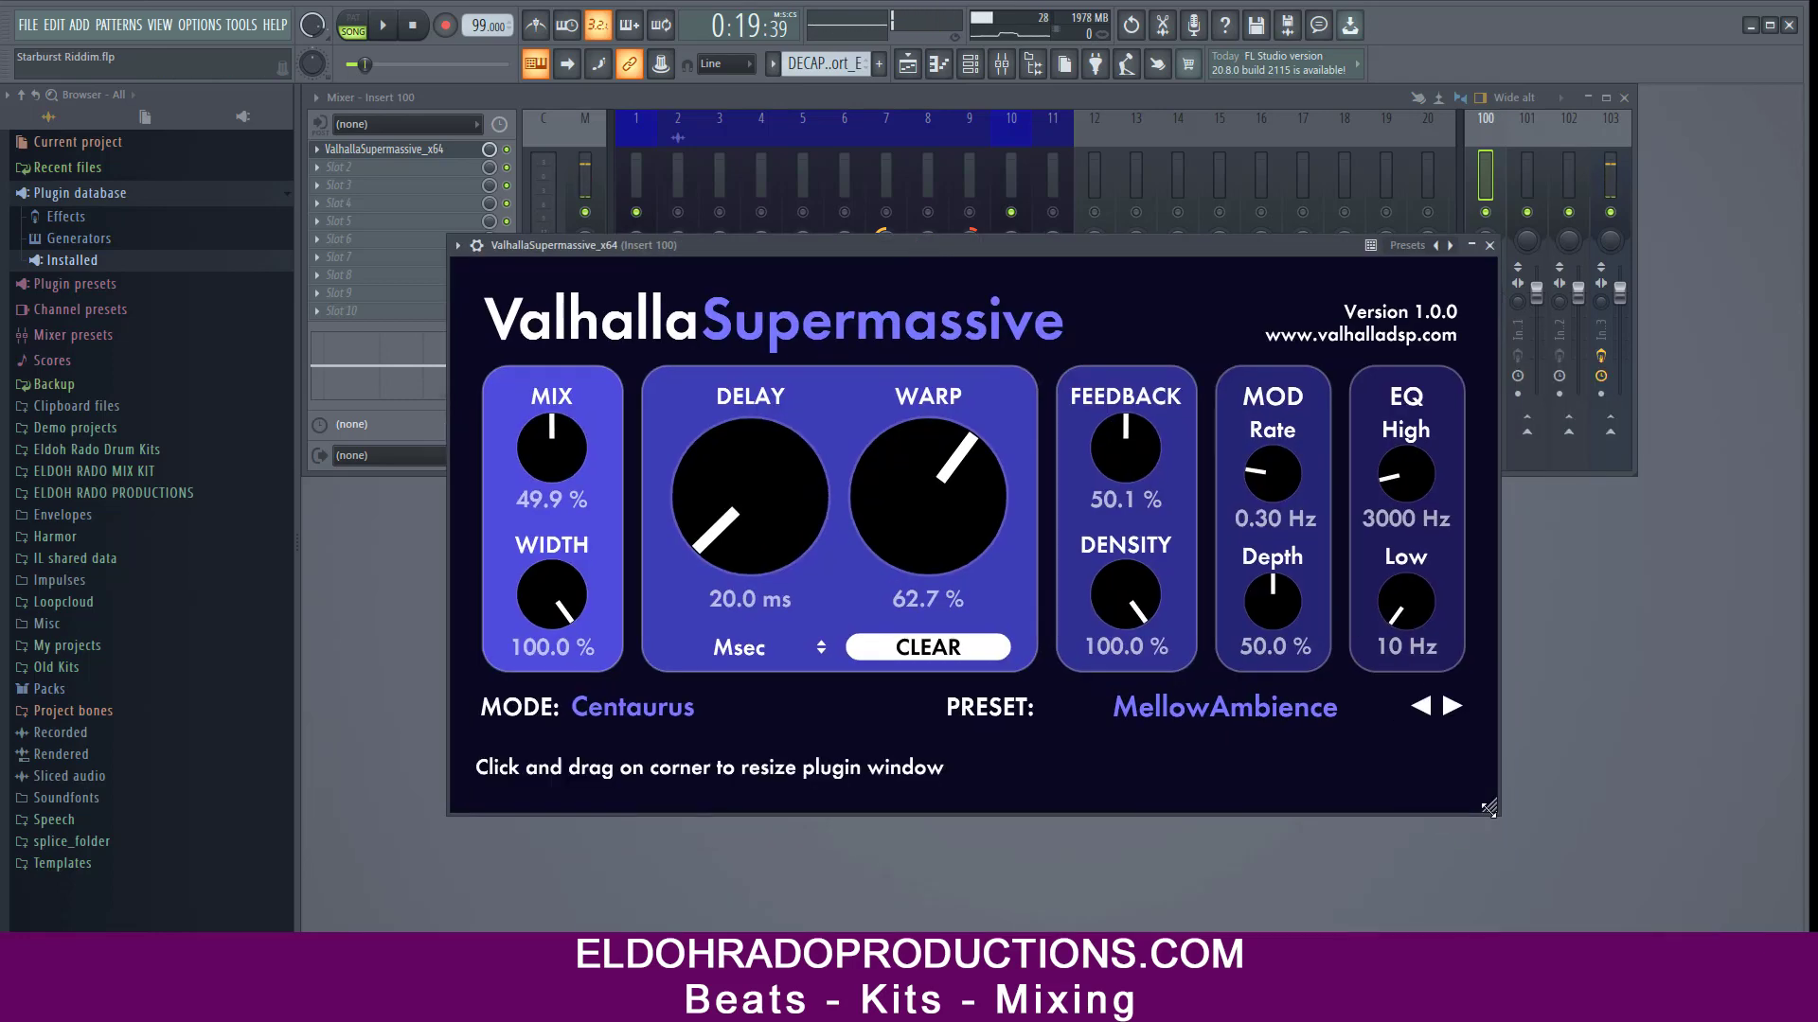
drag(1491, 807, 1460, 767)
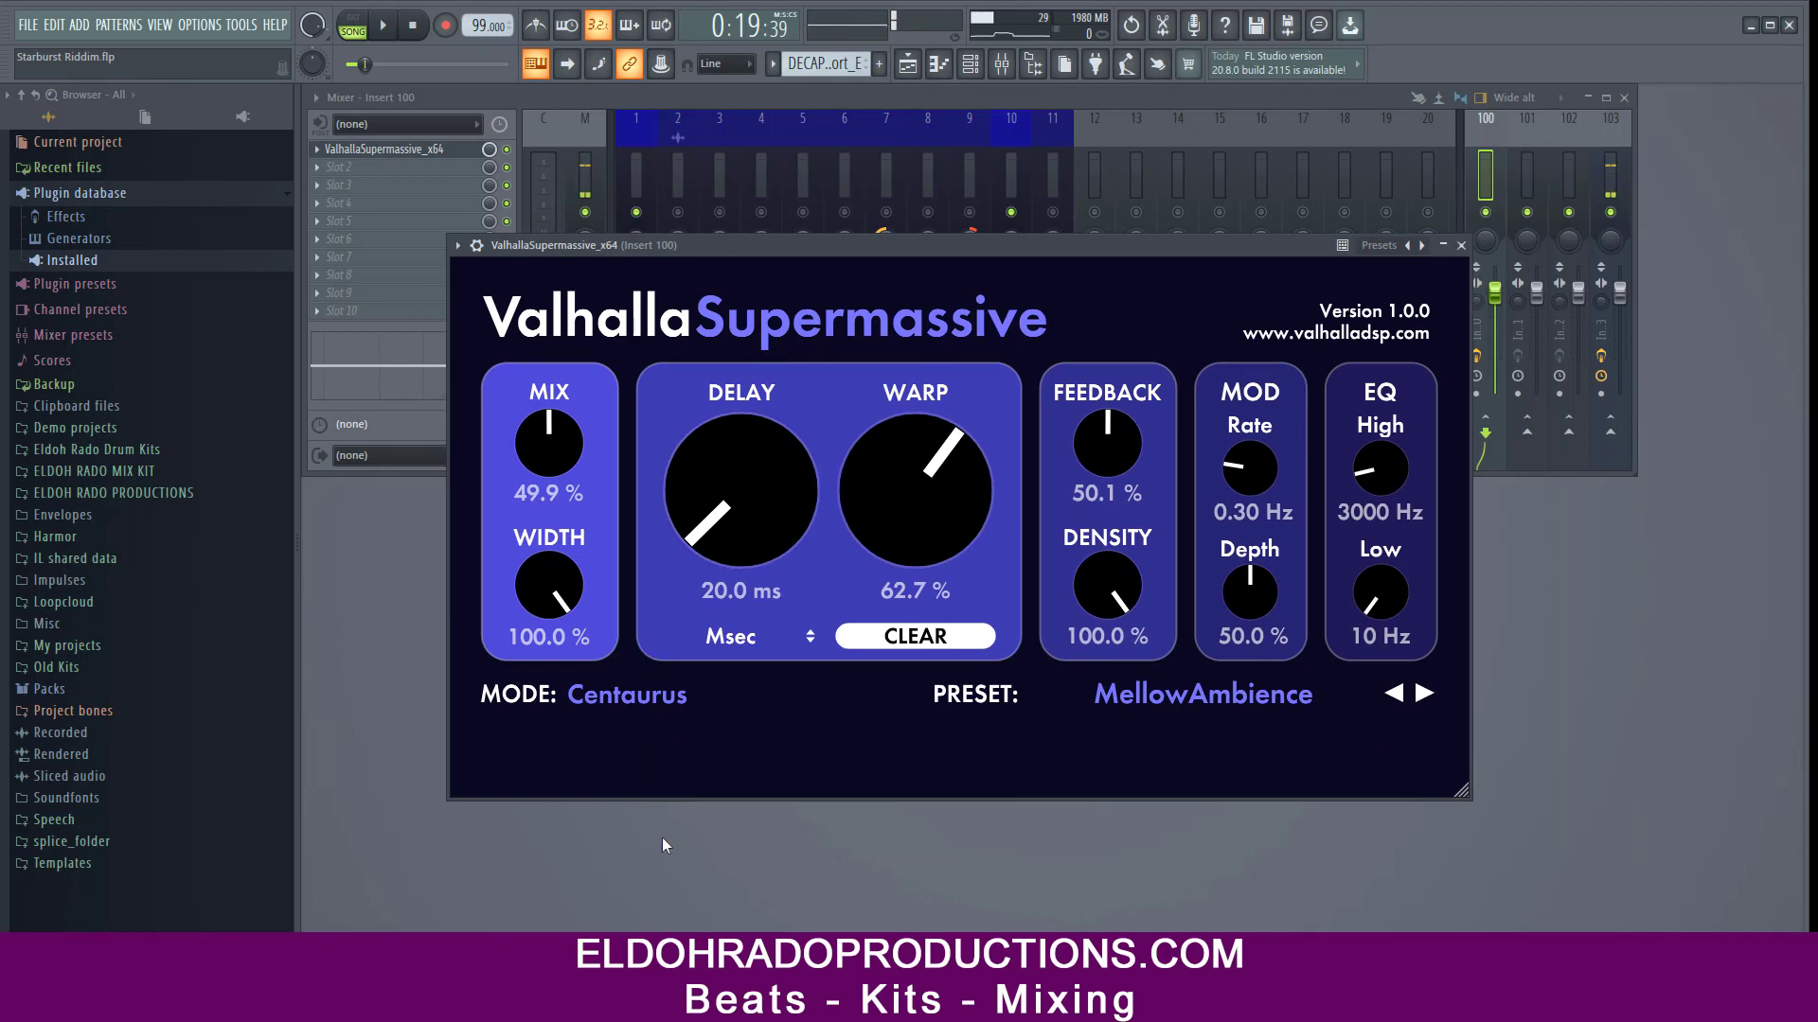
drag(930, 247, 958, 276)
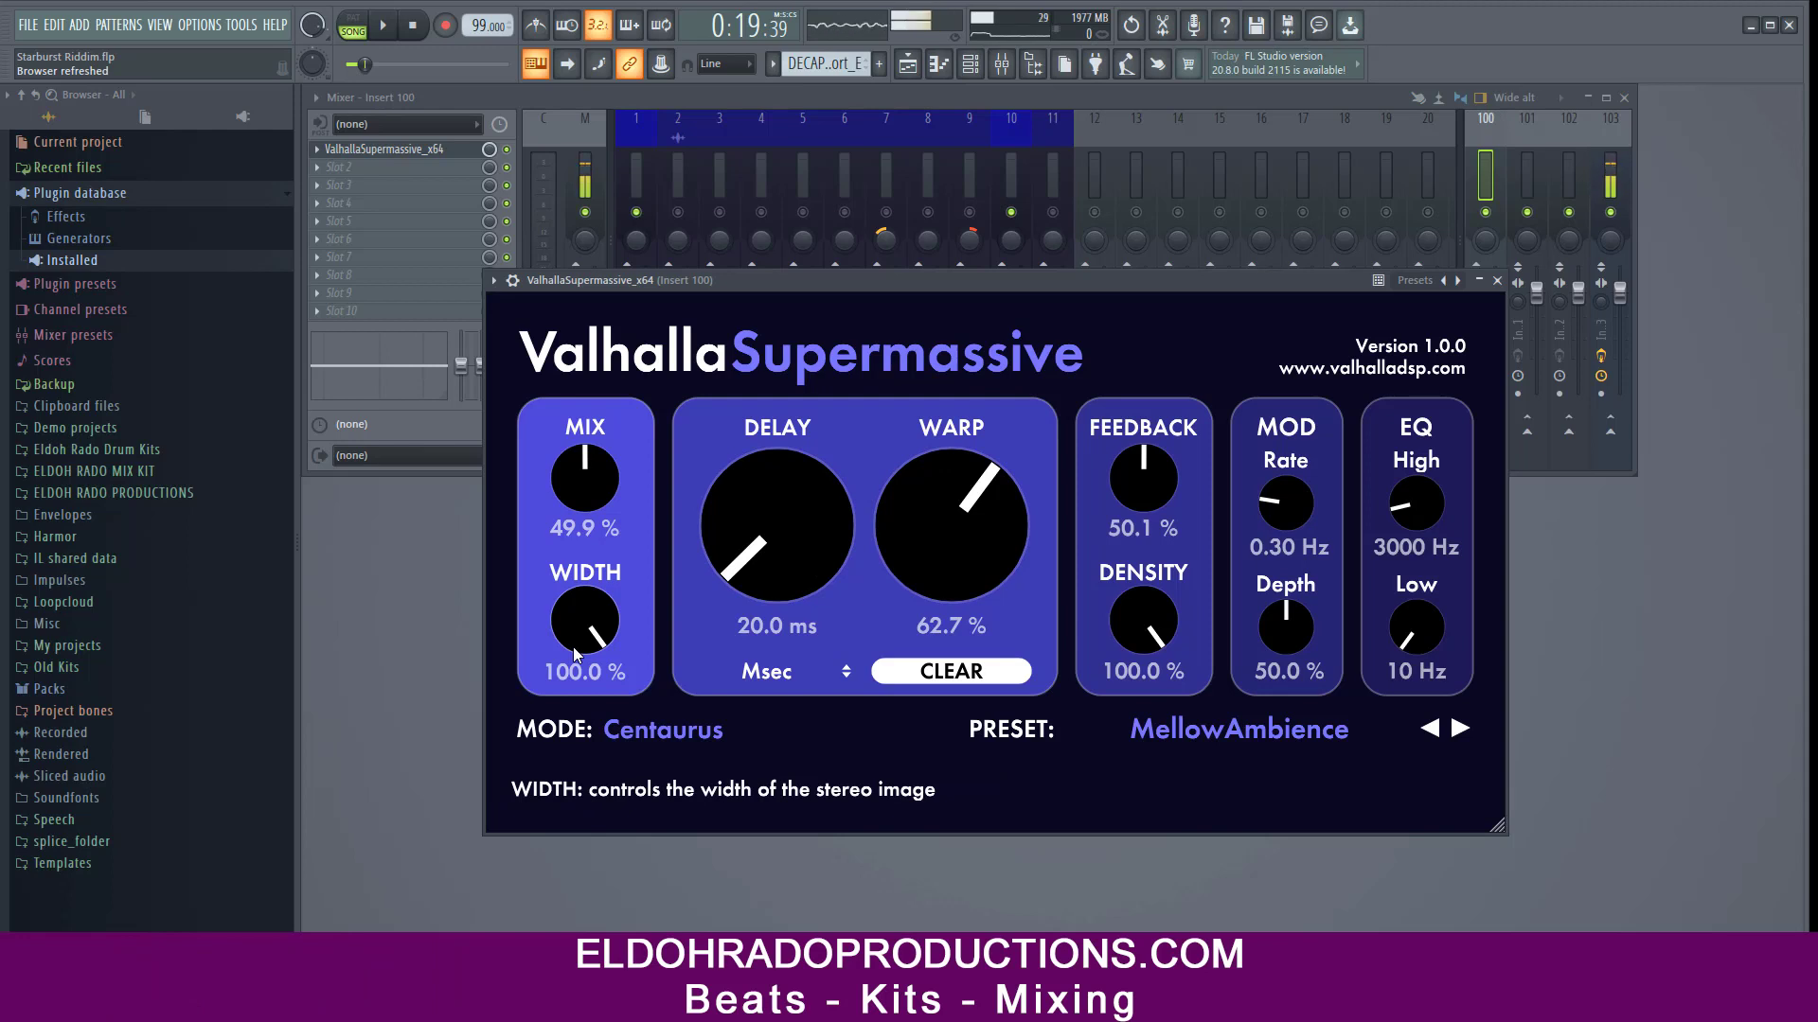
click(1497, 280)
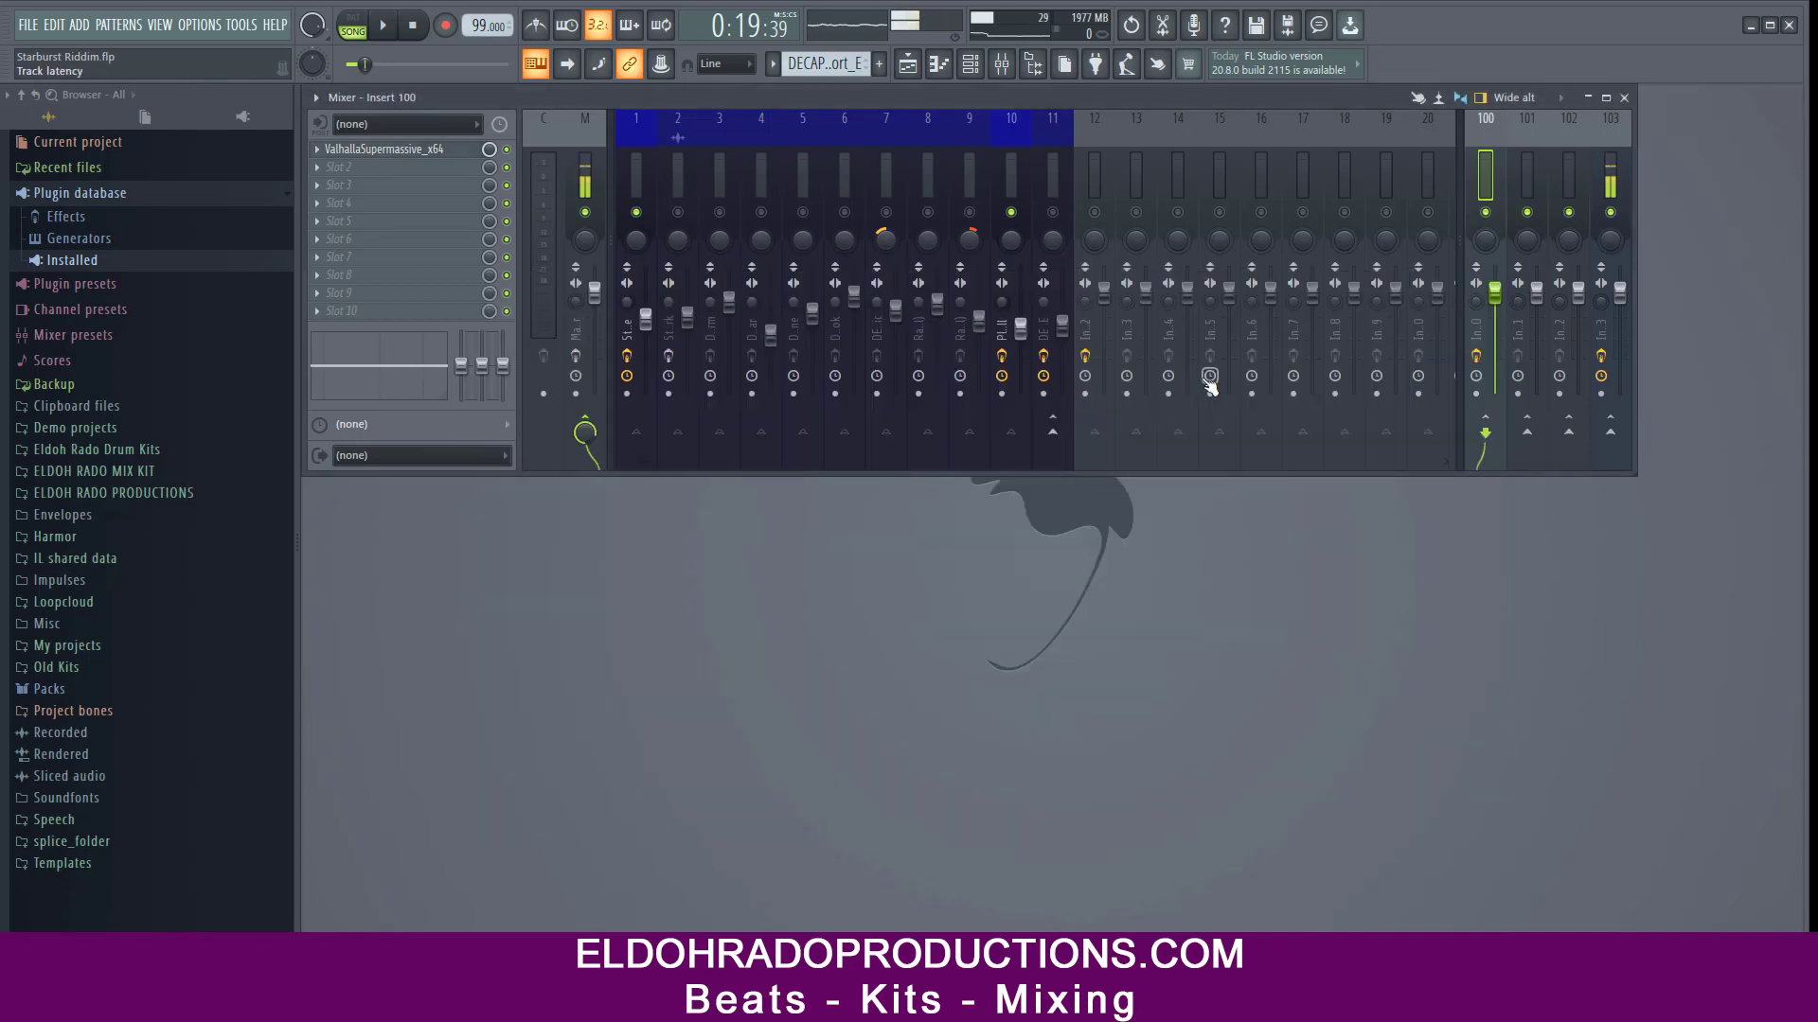
Check the effect slots of the 808 insert, insert 9 and the metallic percussion insert.
click(1047, 189)
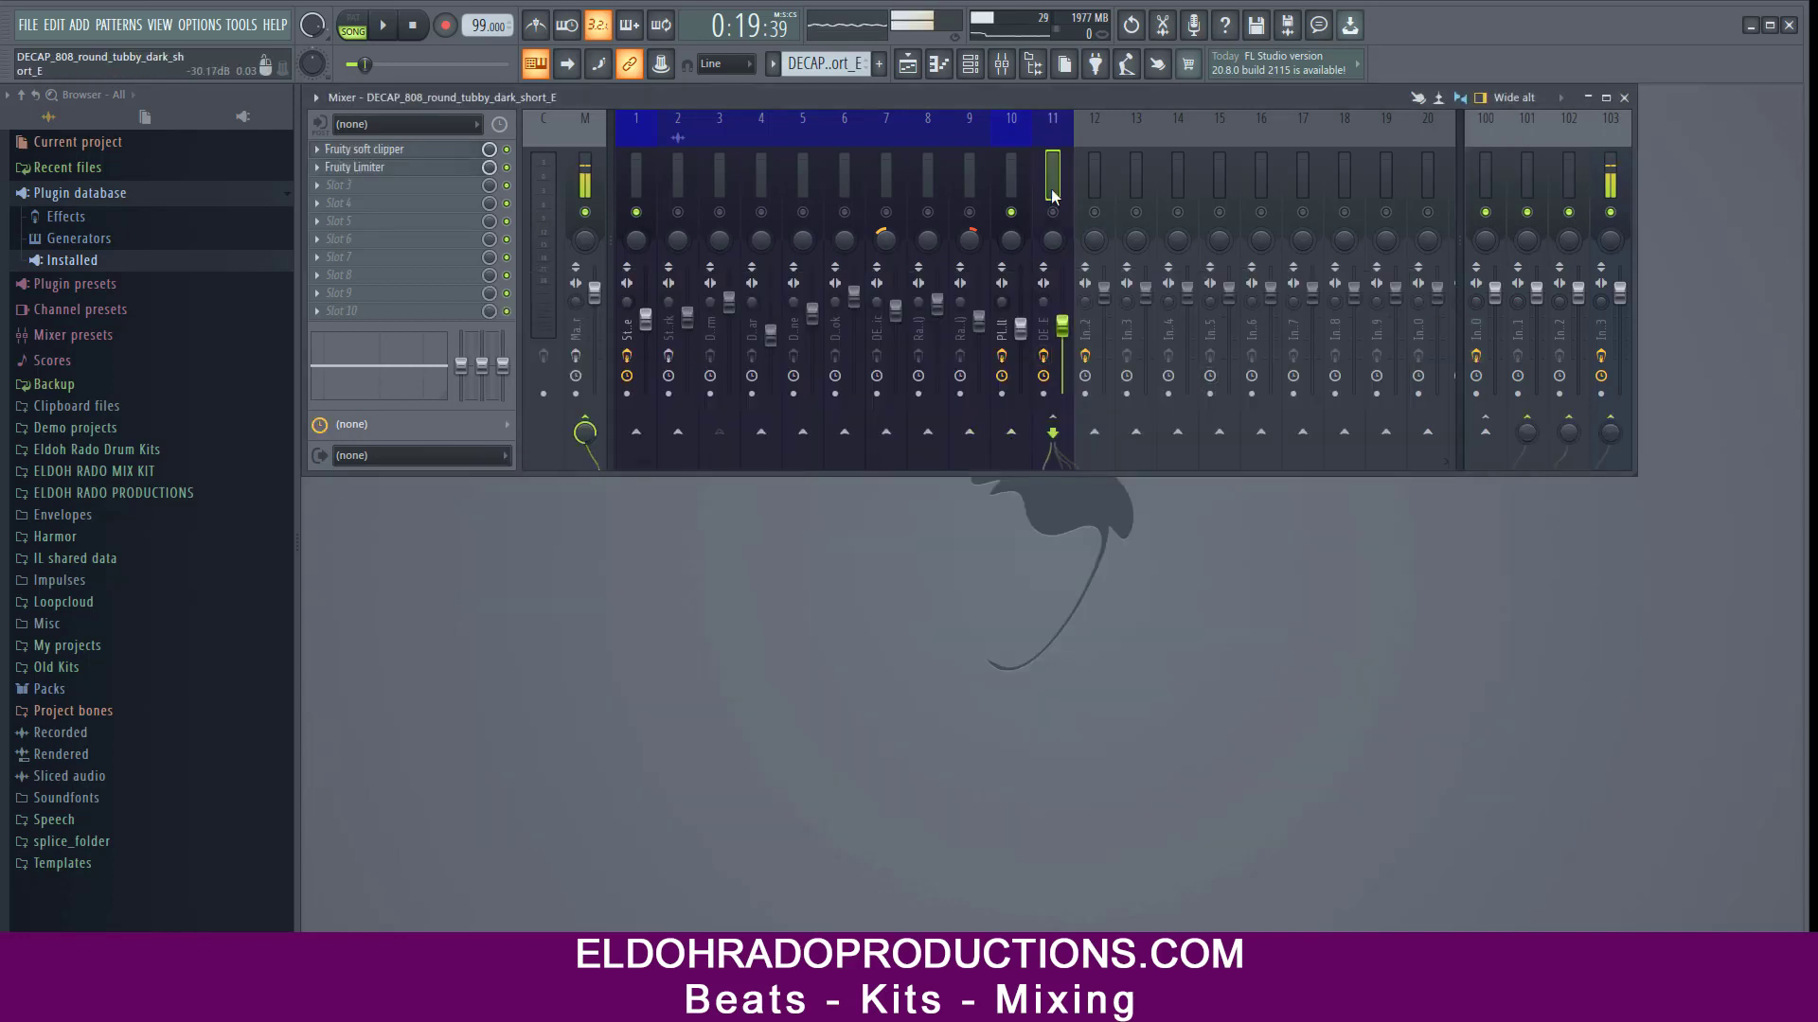
click(969, 186)
click(885, 181)
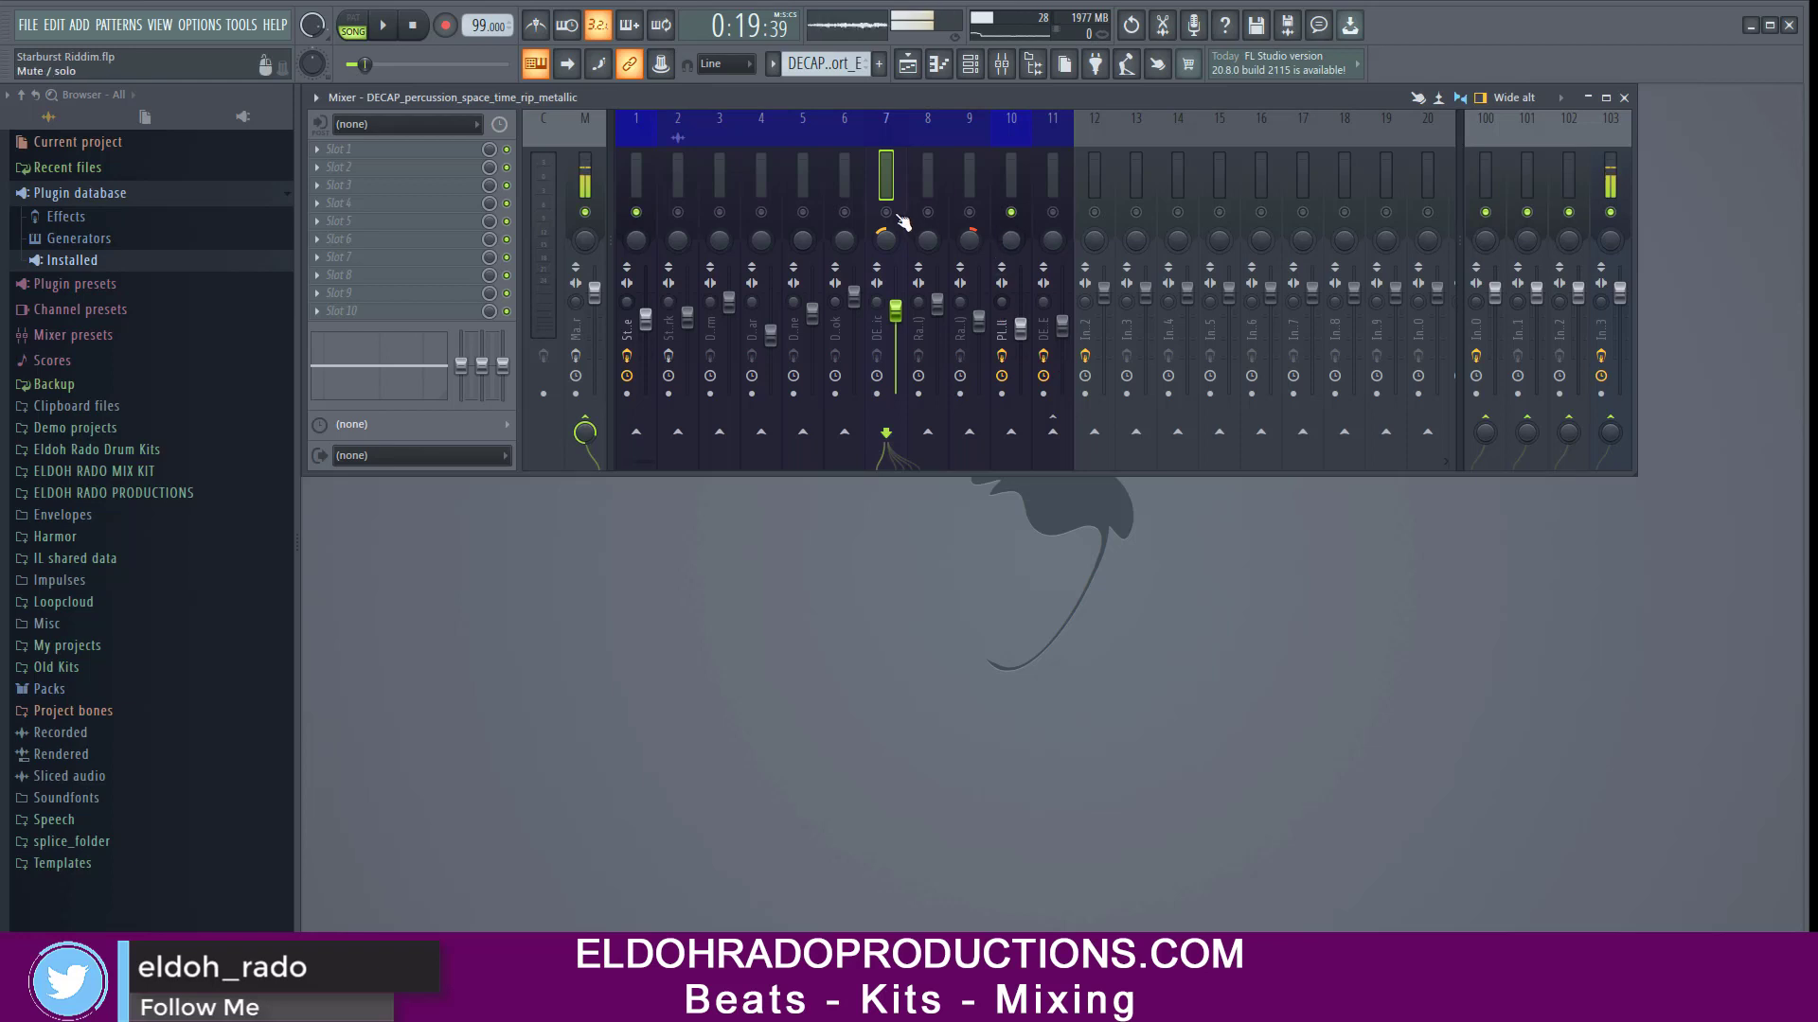
Move the Master's Ozone Imager 2 window below the mixer, clear of the insert strips.
click(674, 302)
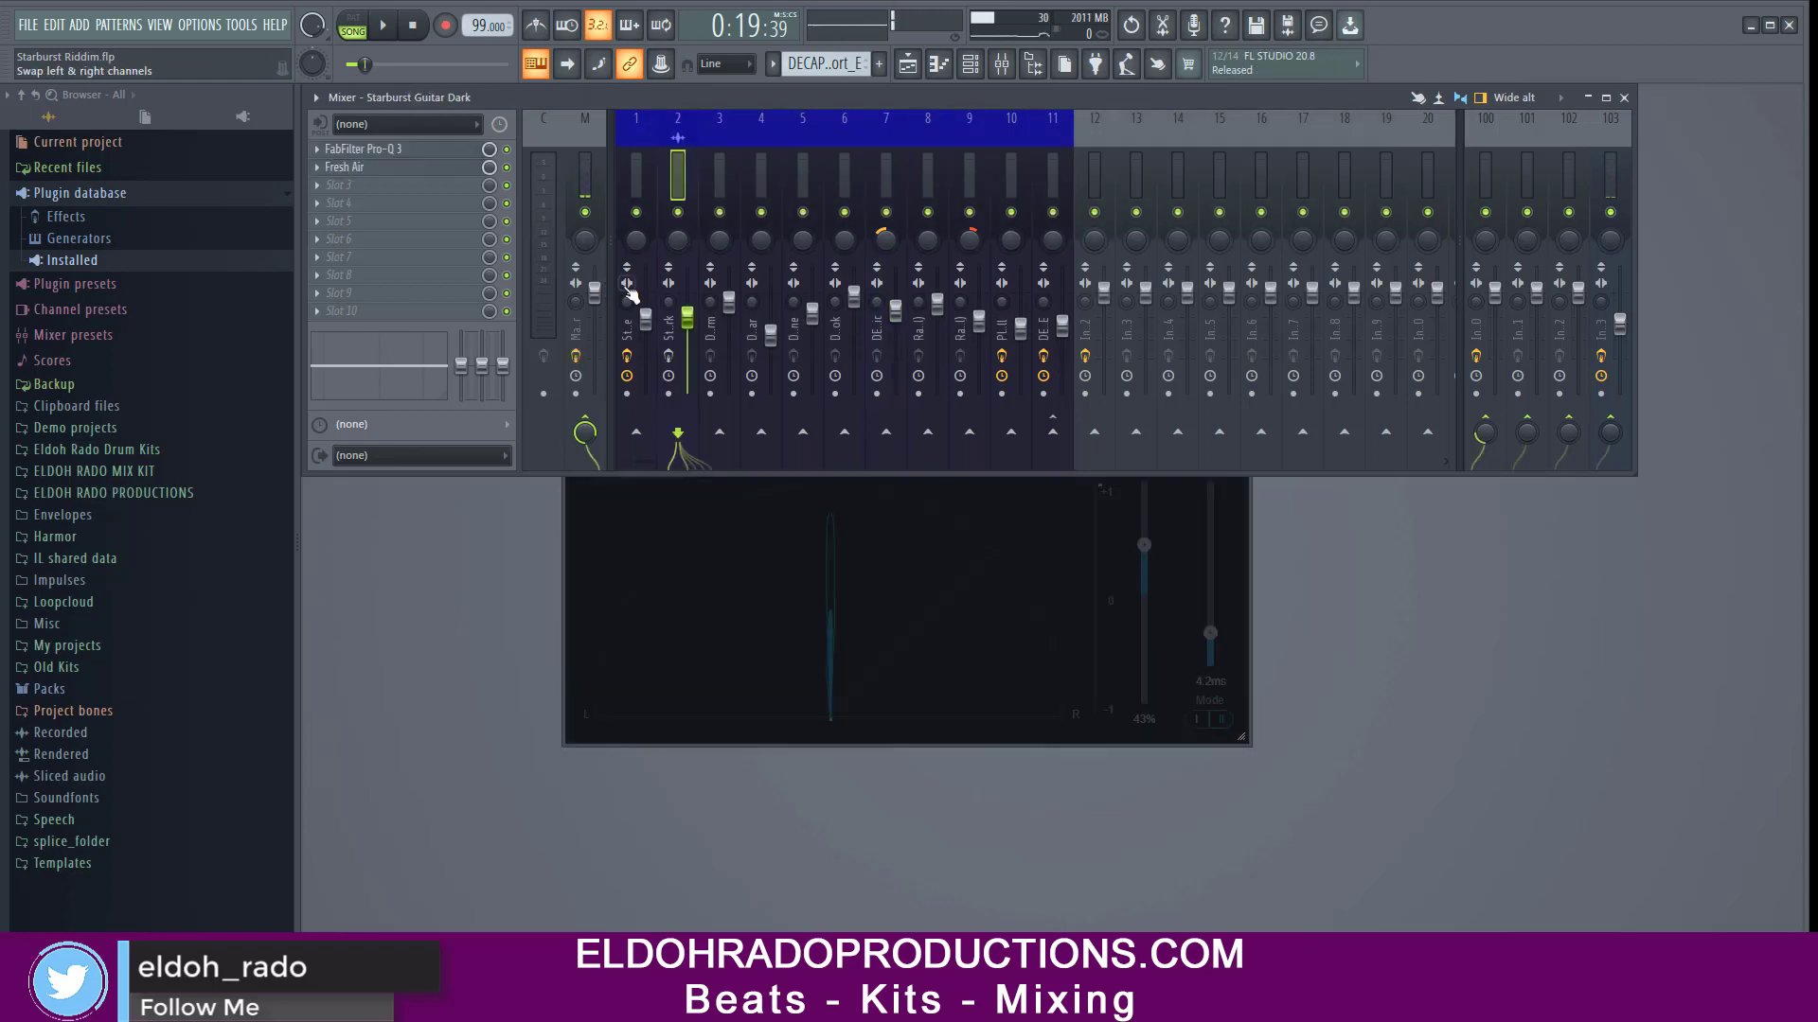
click(569, 555)
drag(742, 386, 711, 556)
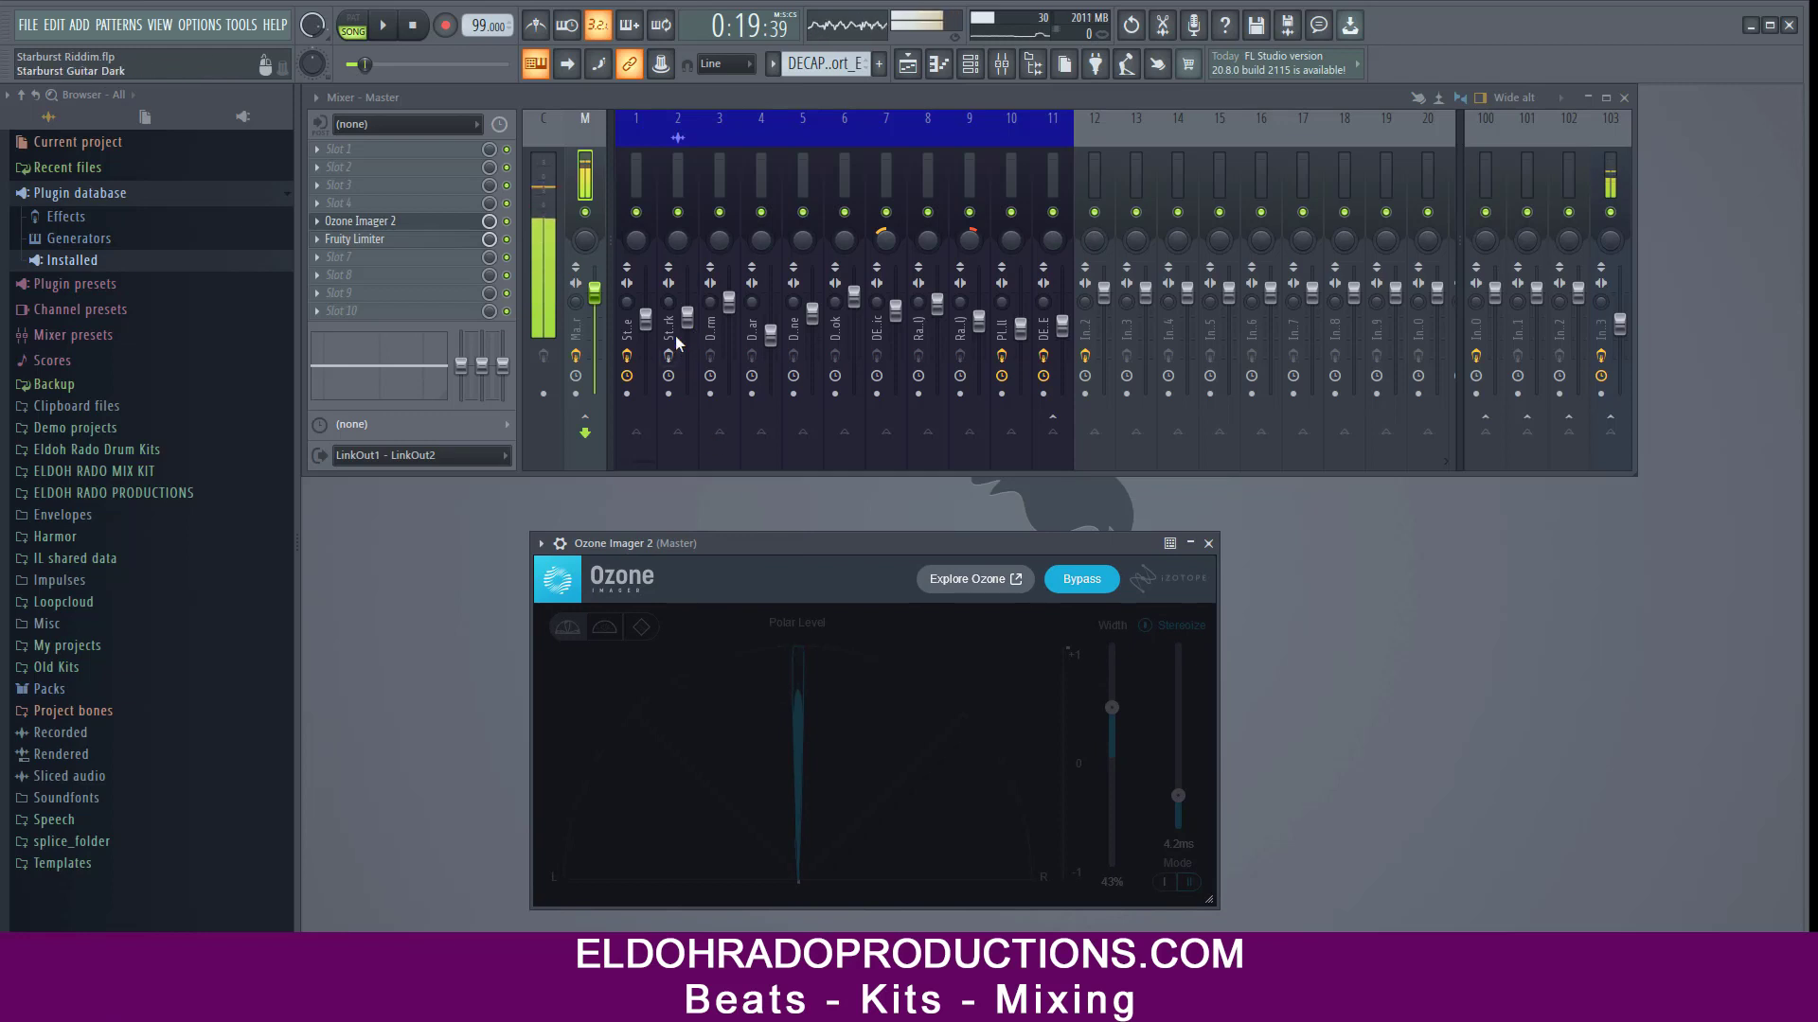
Solo the Starburst Guitar Dark insert, switch off Ozone Imager 2 on the Master and select the dark guitar again.
click(678, 232)
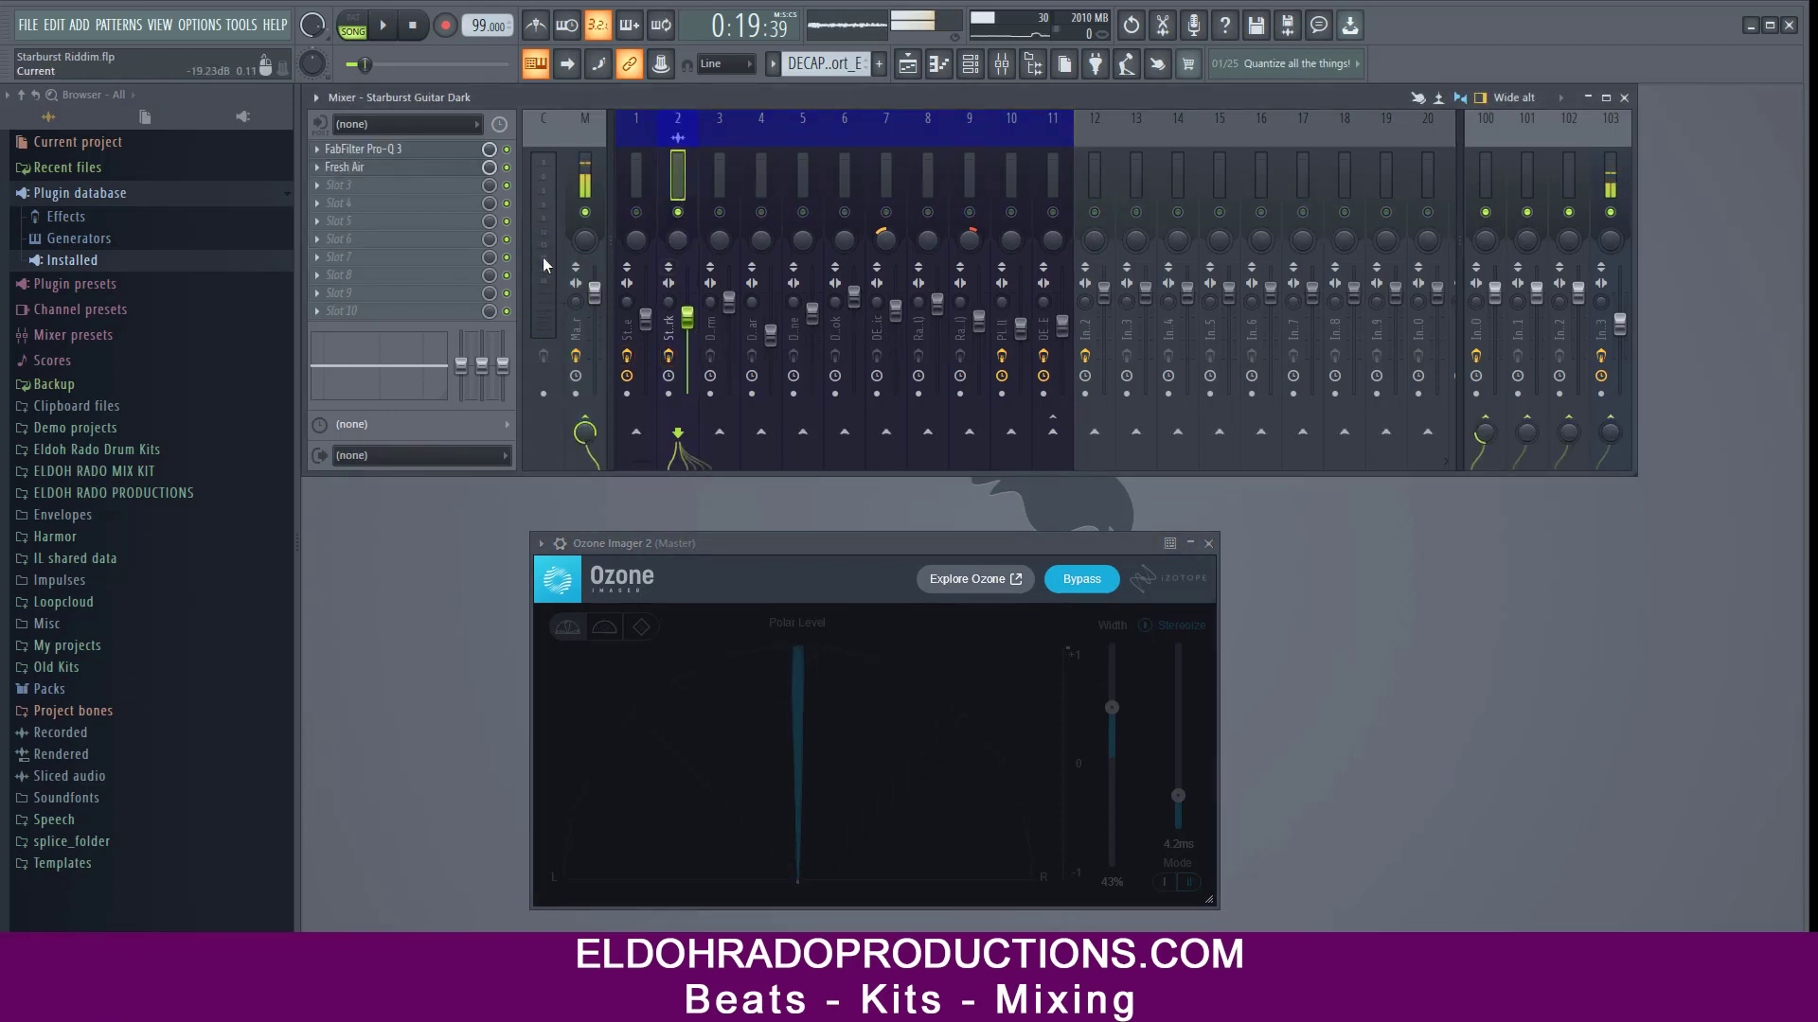
click(586, 218)
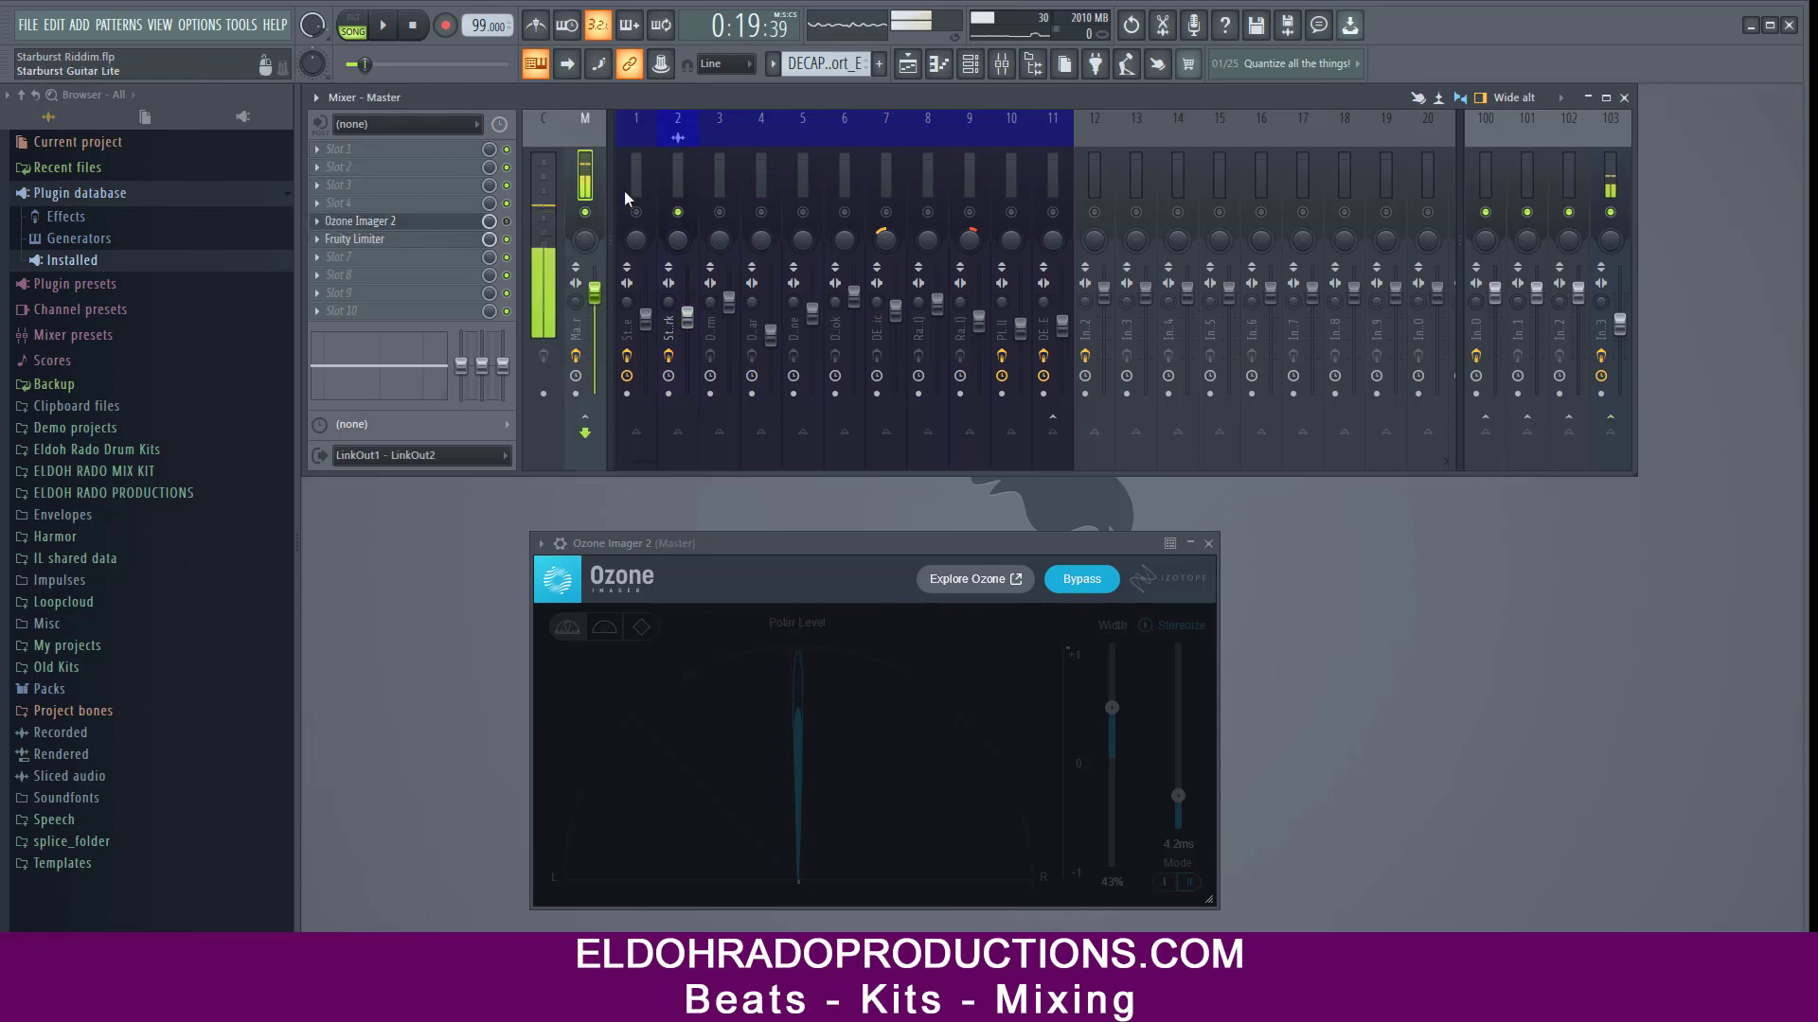
click(676, 176)
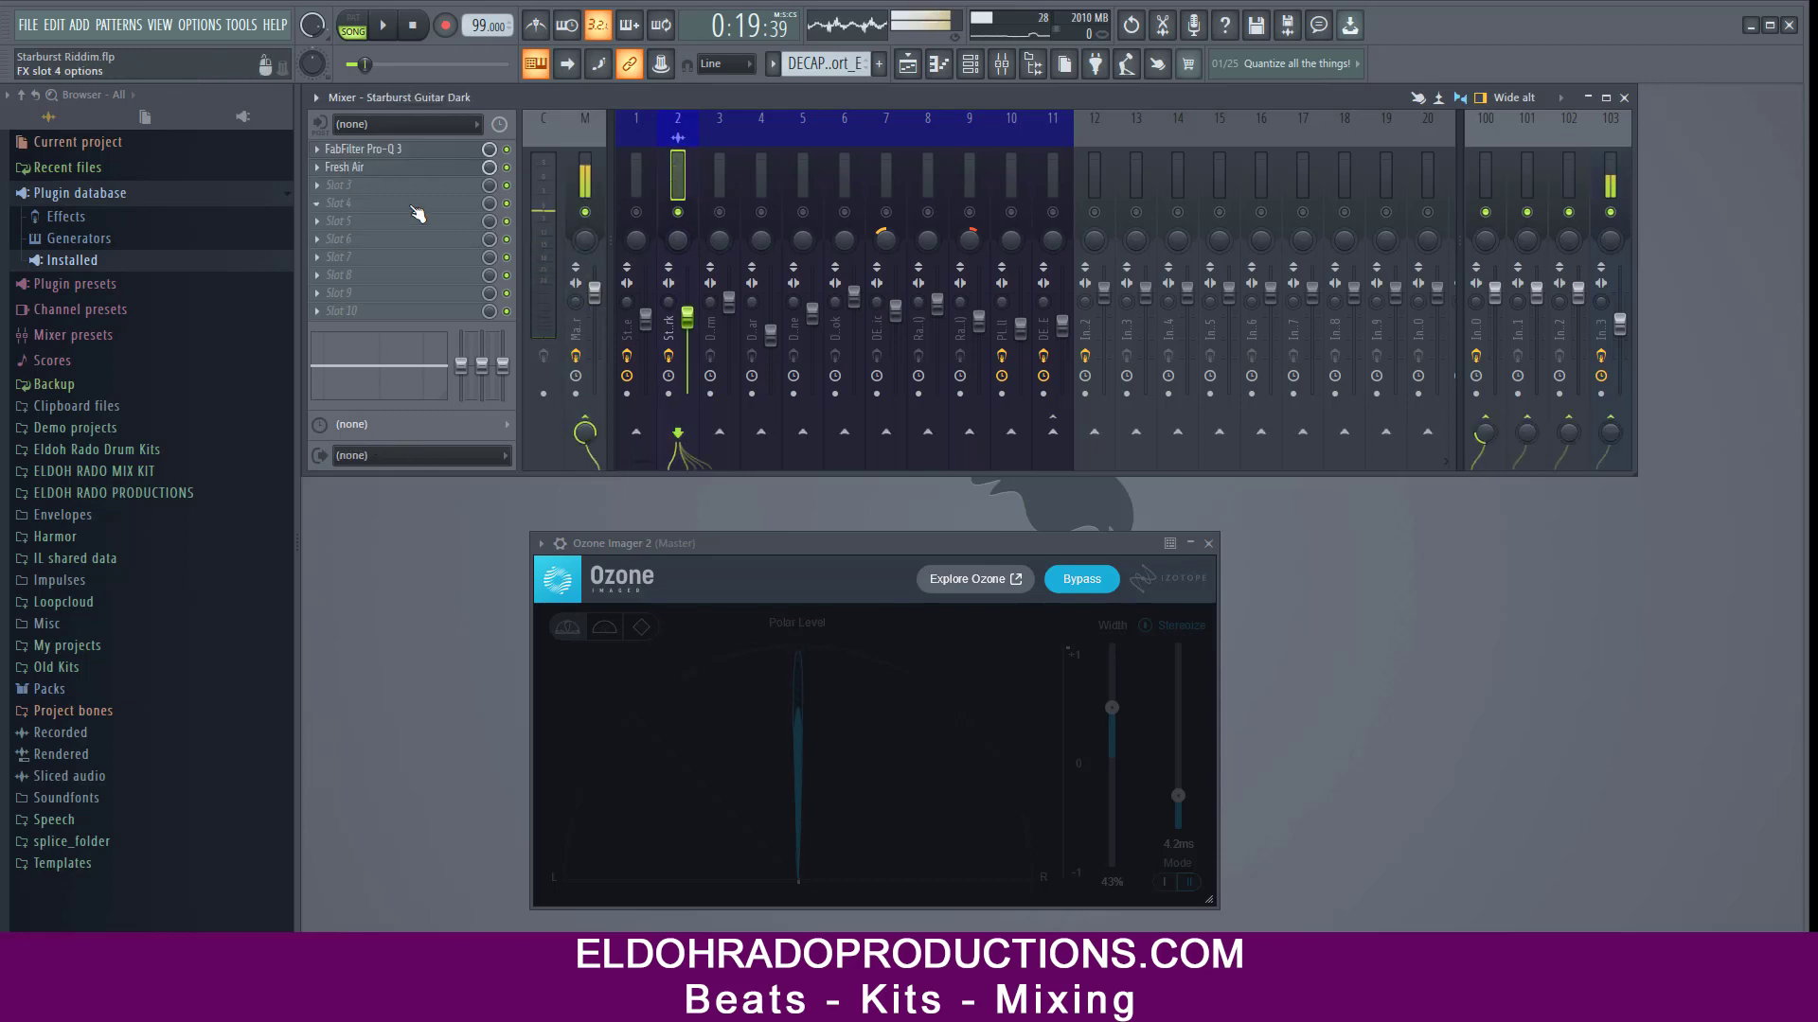
Open Fresh Air on the Starburst Guitar Dark insert and reposition its window to show the Mid Air and High Air controls.
click(423, 168)
drag(704, 332, 800, 195)
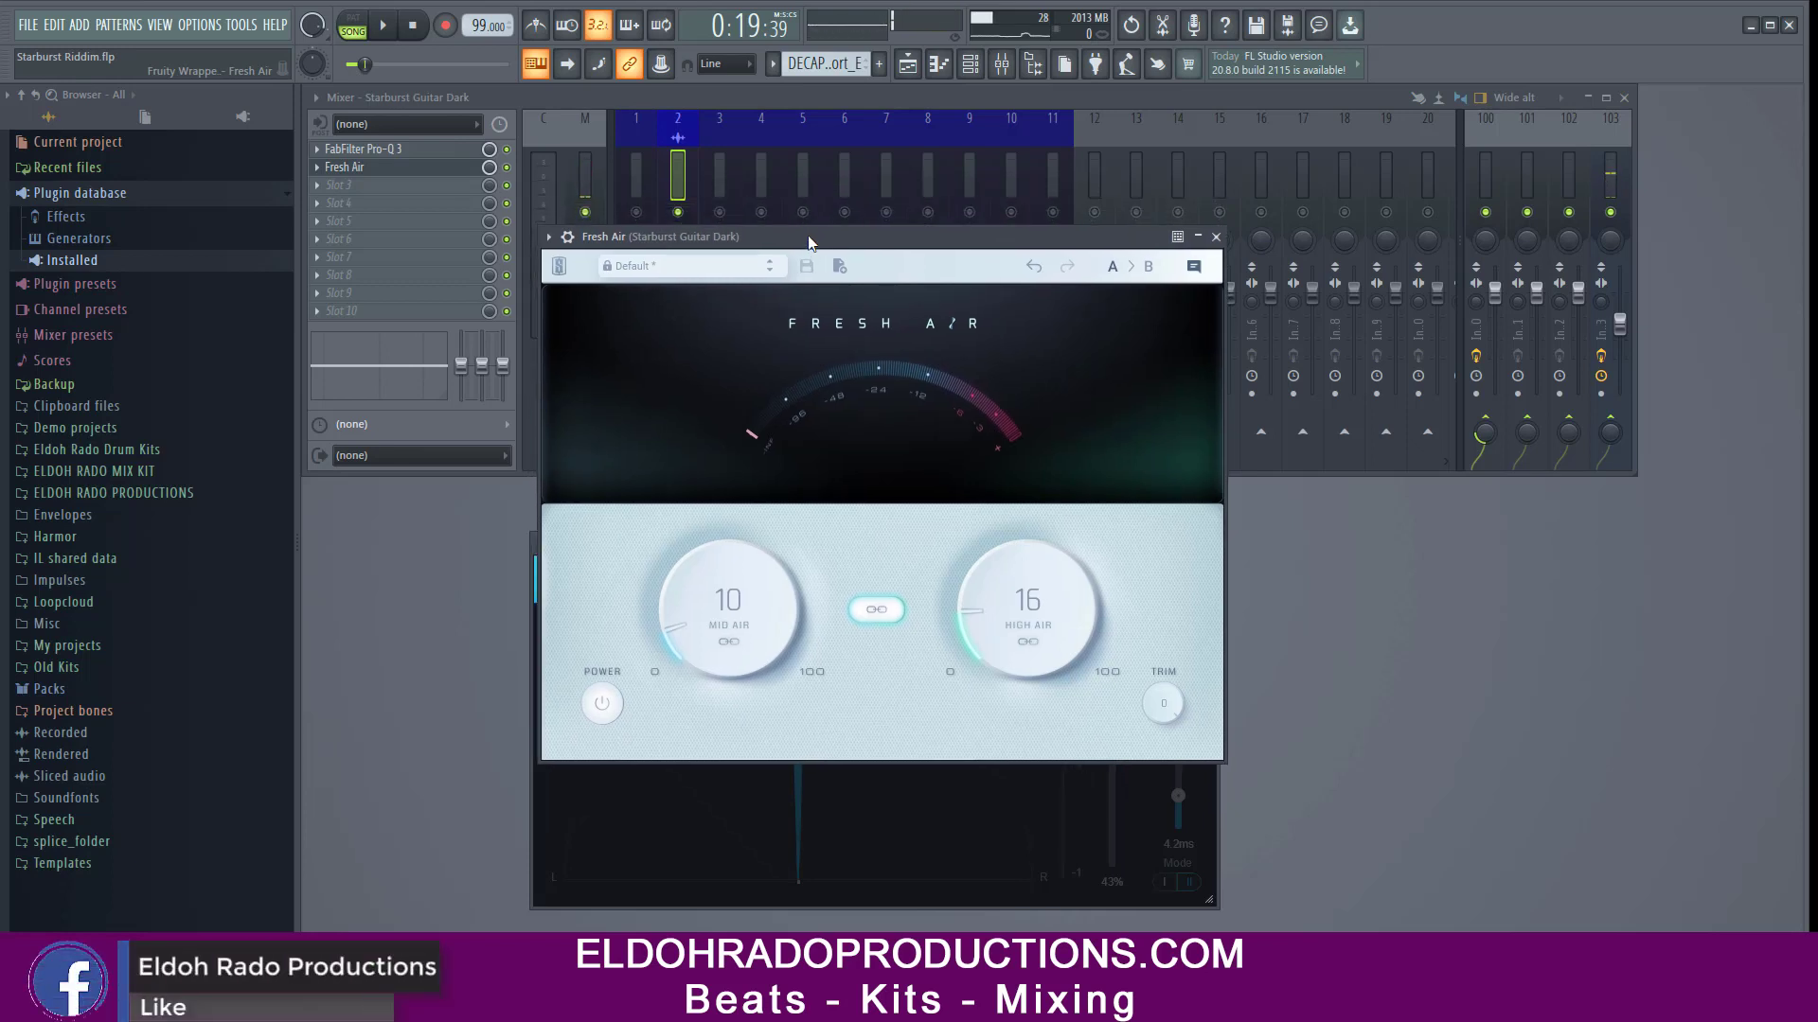
drag(800, 196, 859, 312)
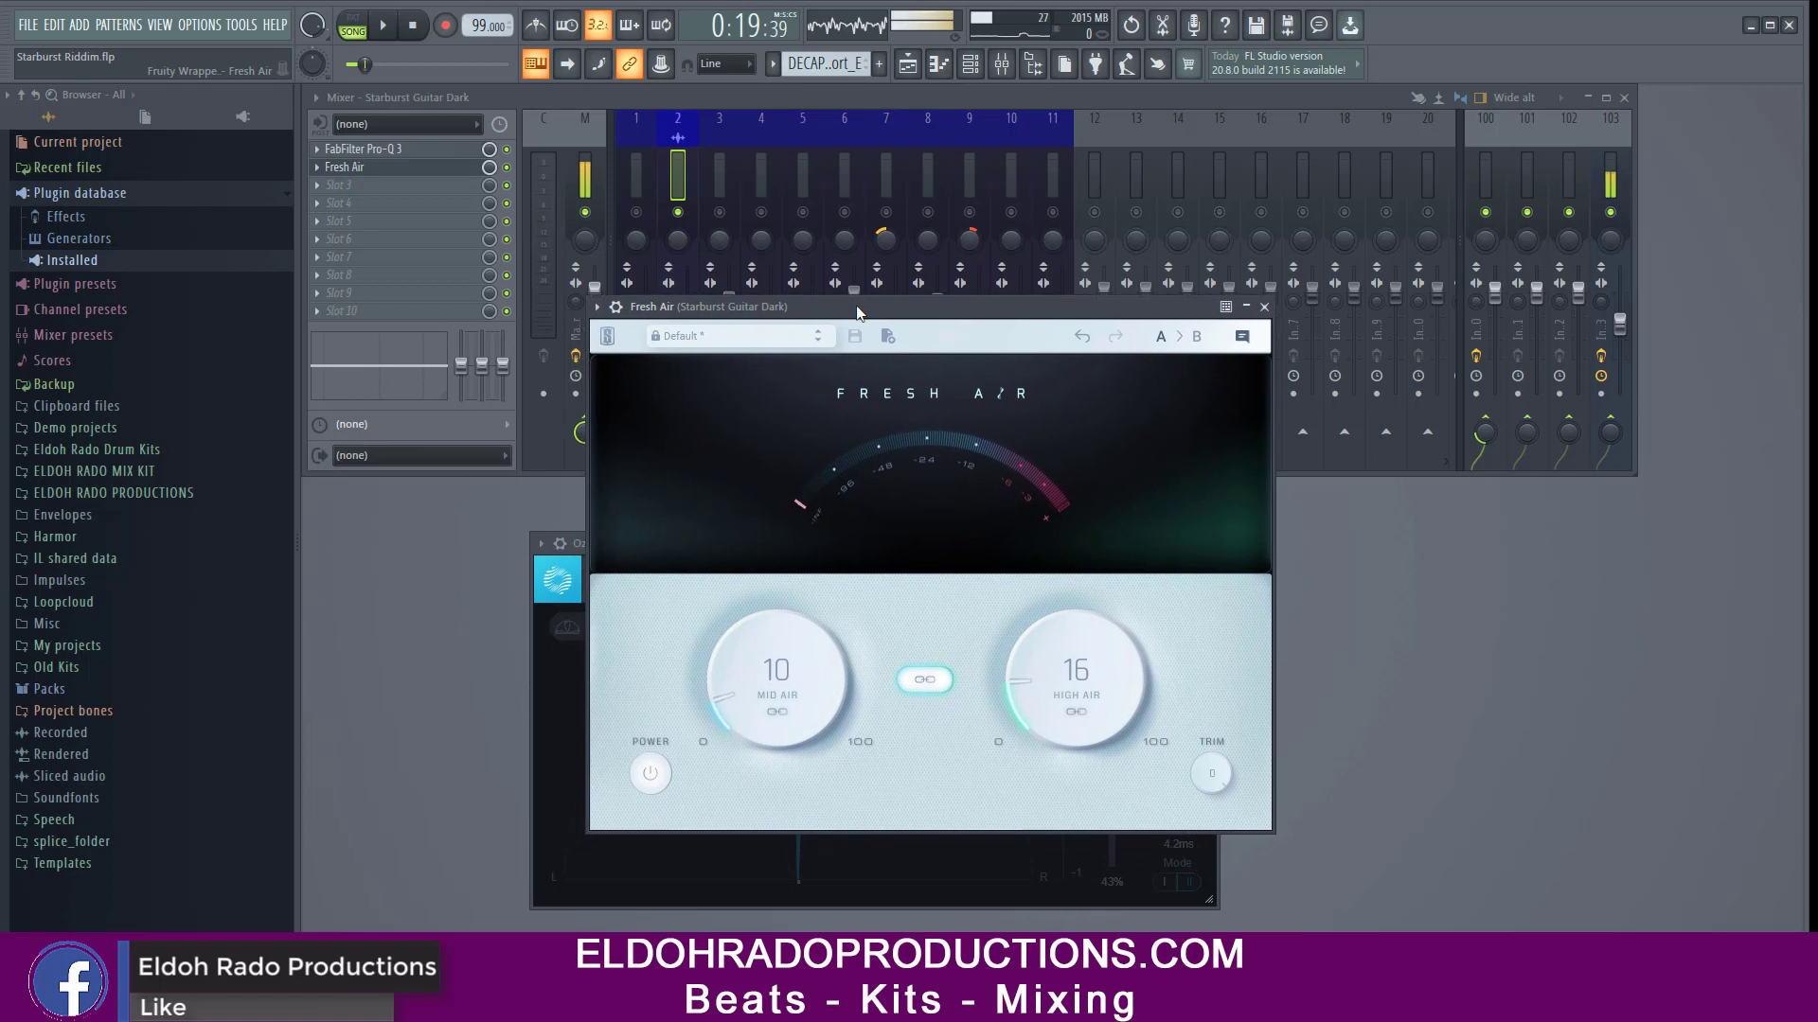
Bypass Fresh Air on the dark guitar, start playback and re-enable the plugin to compare the added high end.
click(509, 171)
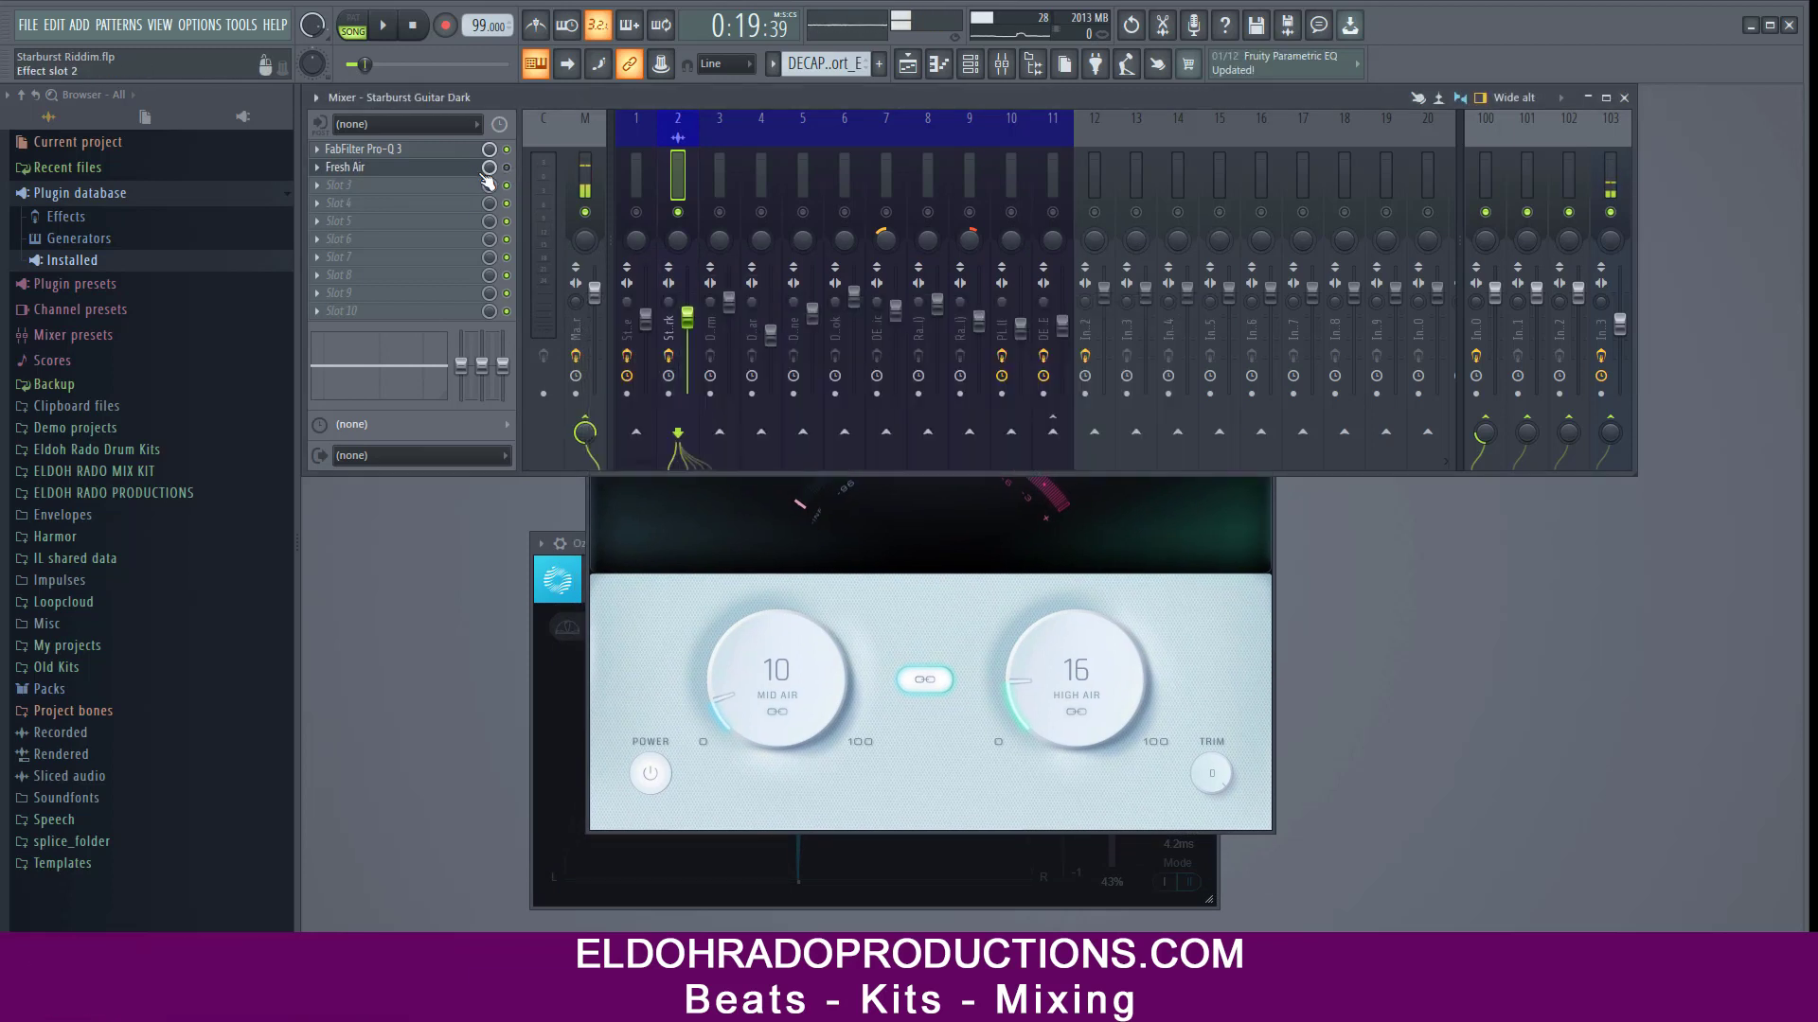
key(space)
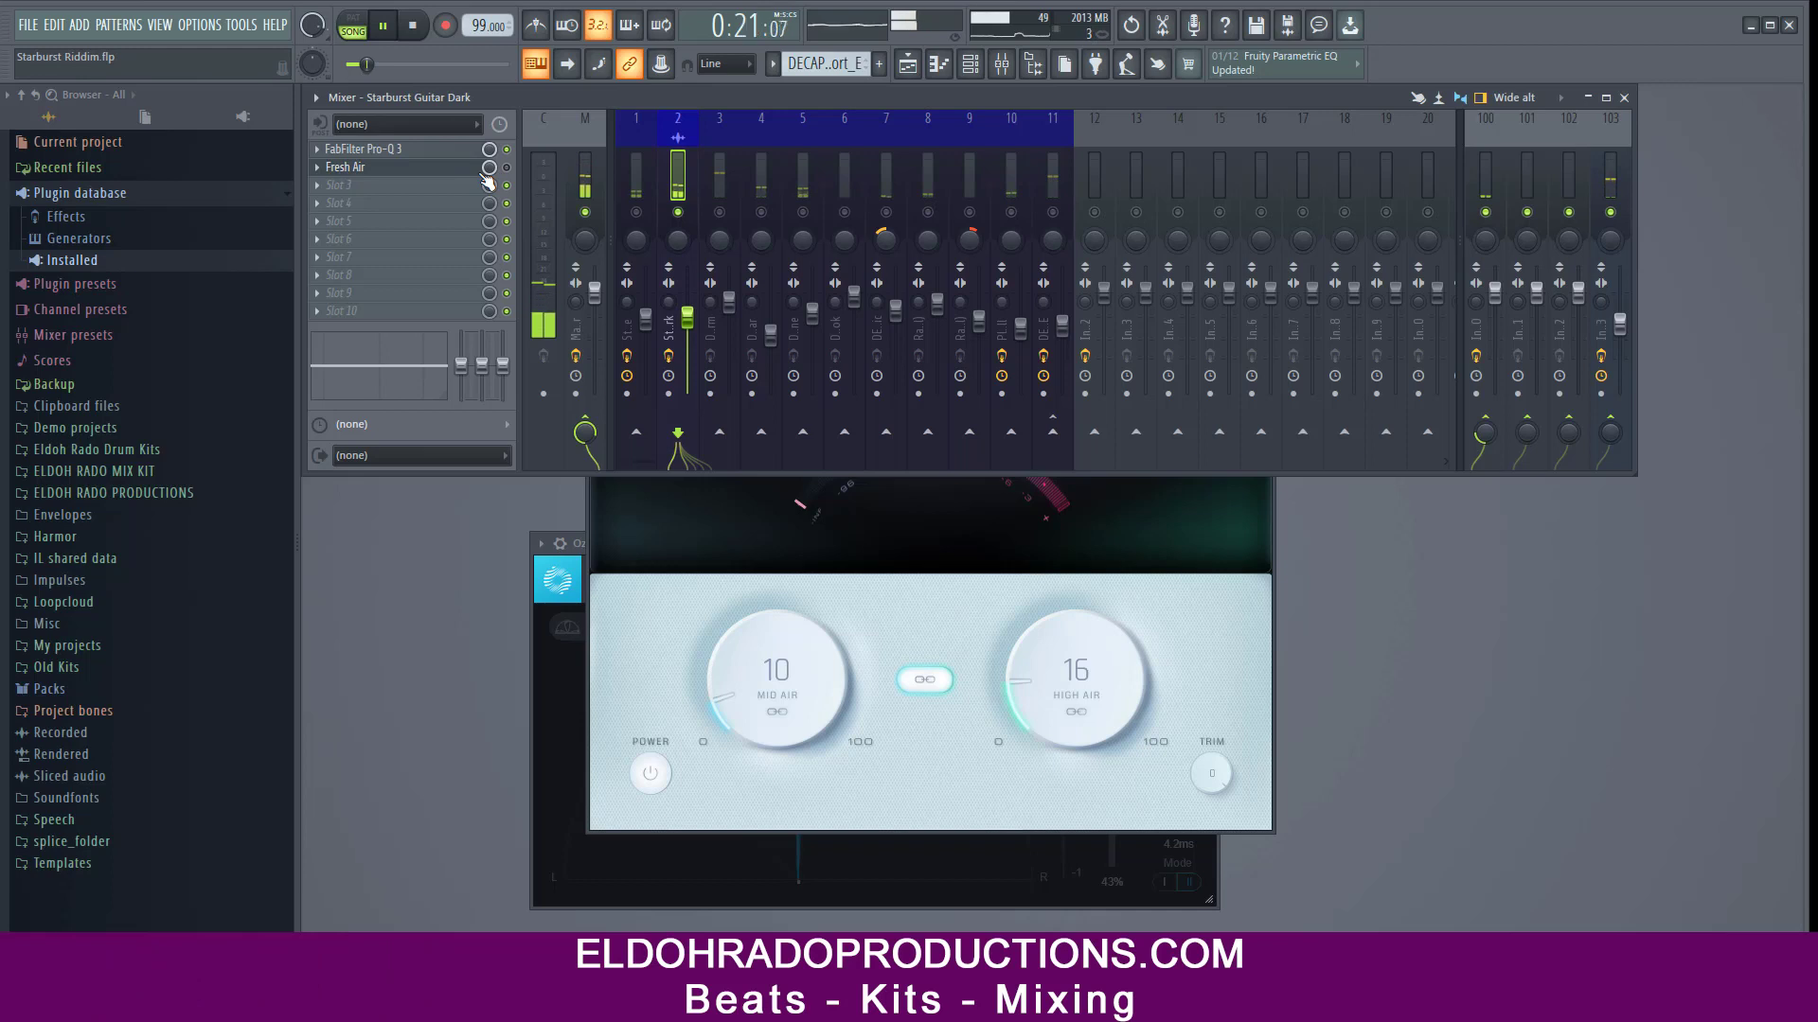
click(661, 668)
click(508, 168)
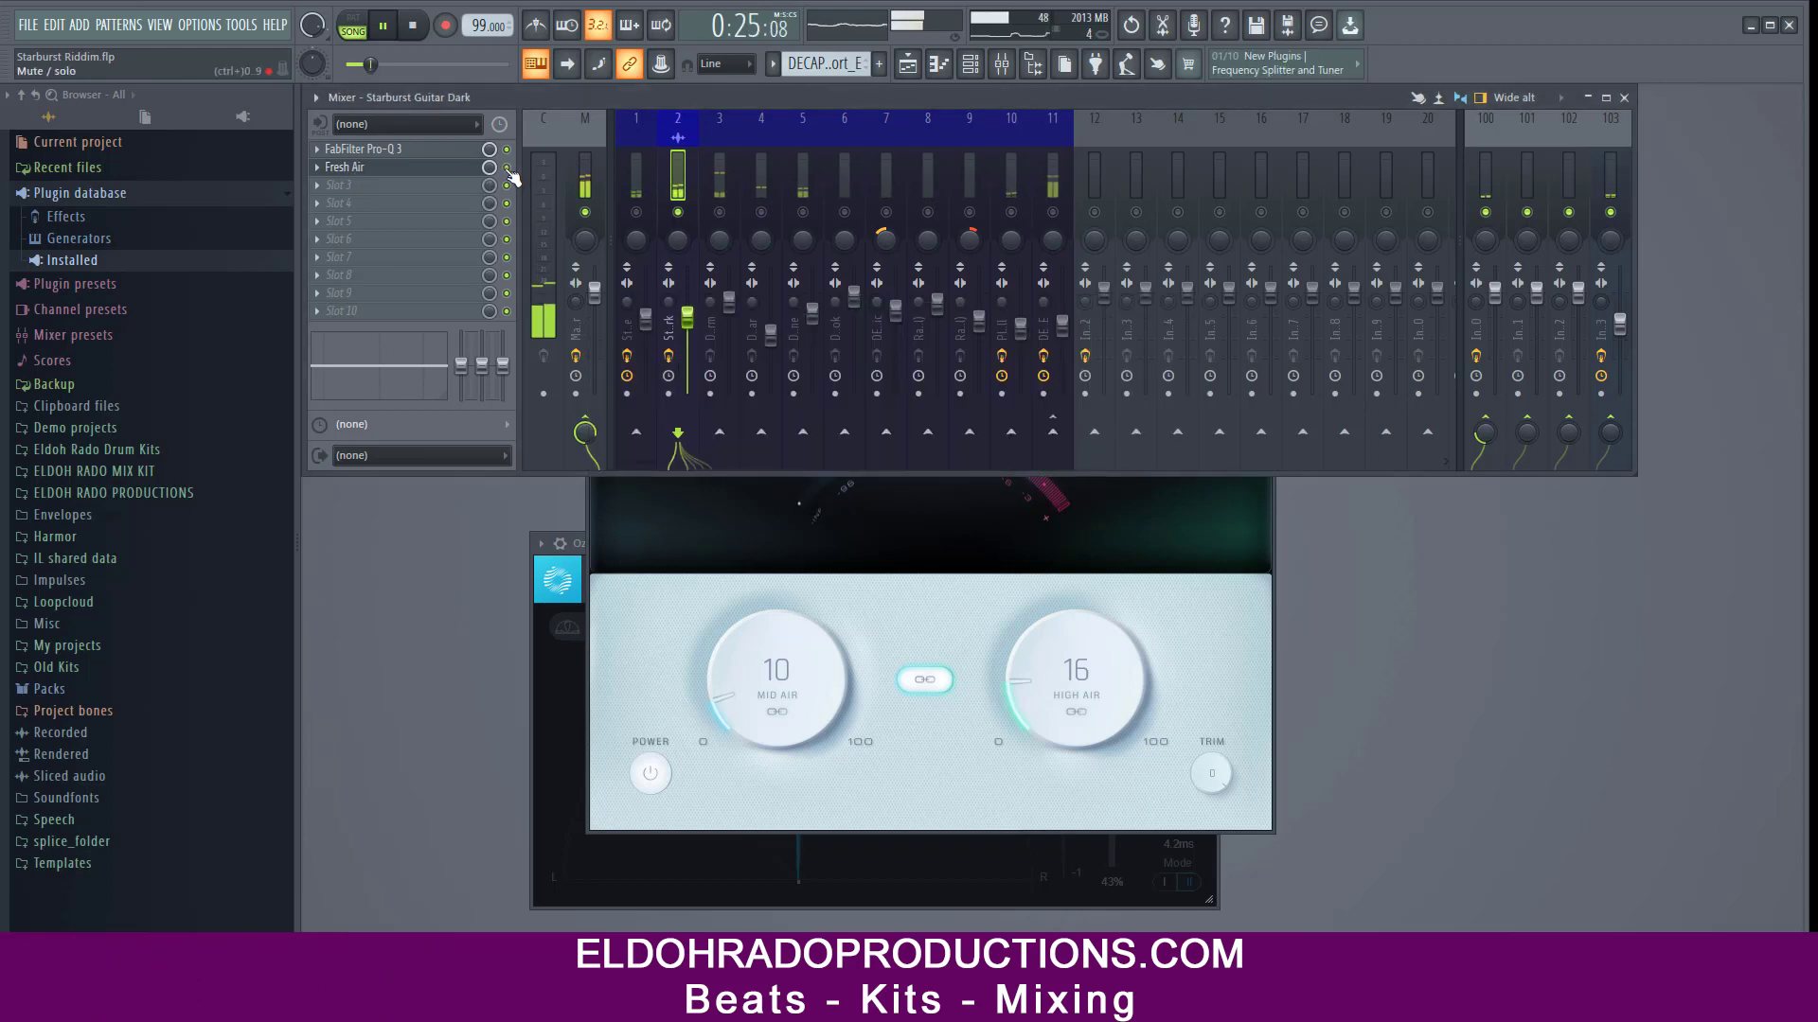
Stop playback, lower the dark guitar's linked Mid Air and High Air to 0 in Fresh Air and unlink the two controls.
click(665, 639)
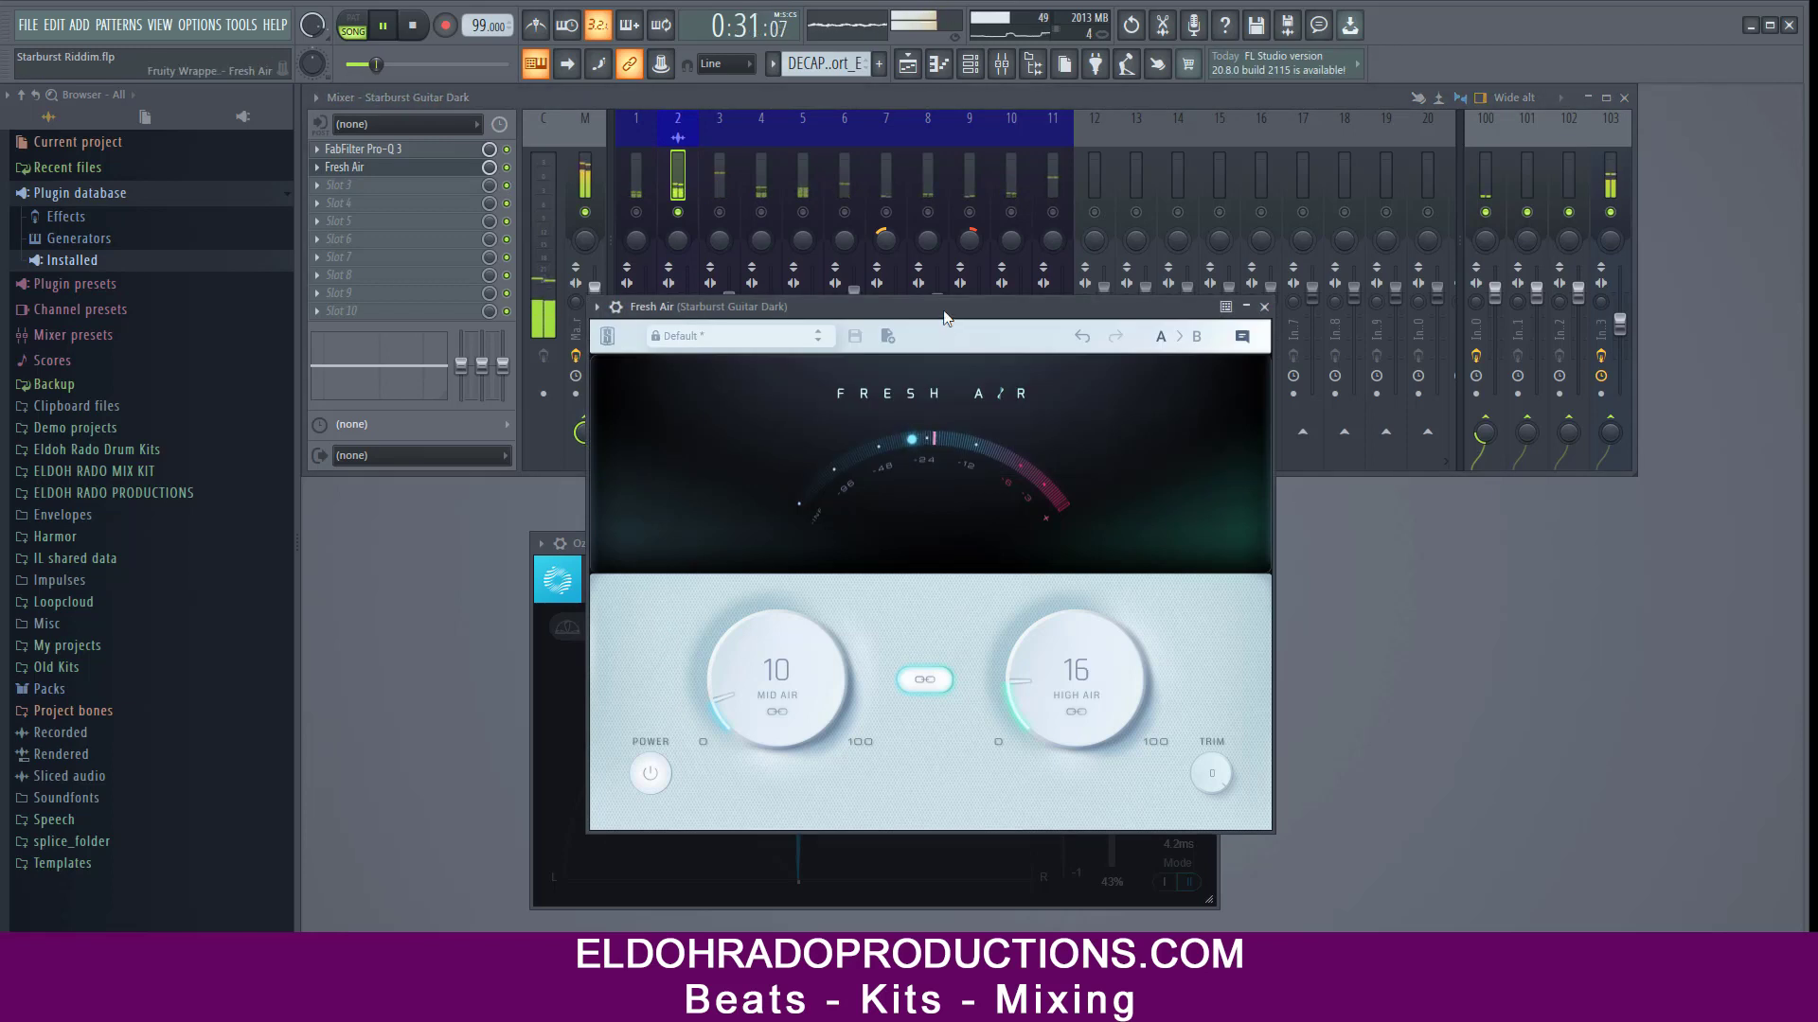
drag(945, 318, 968, 311)
key(space)
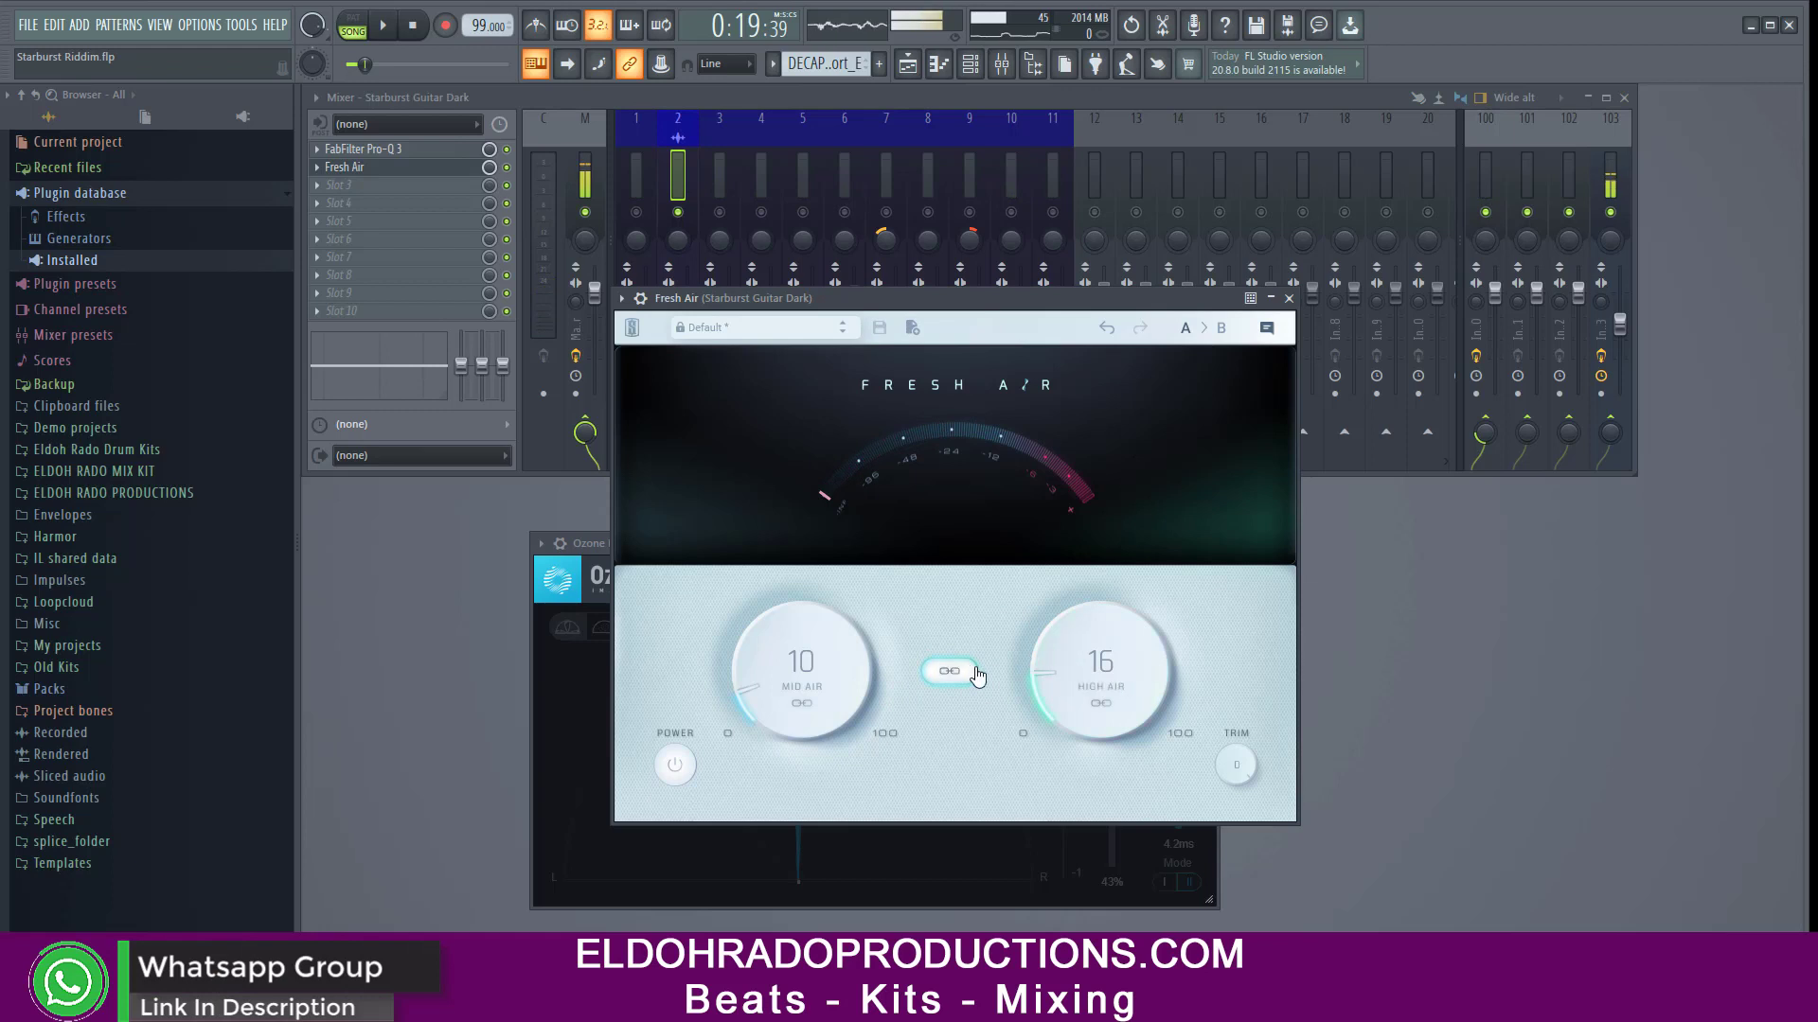
drag(788, 660, 776, 704)
click(949, 672)
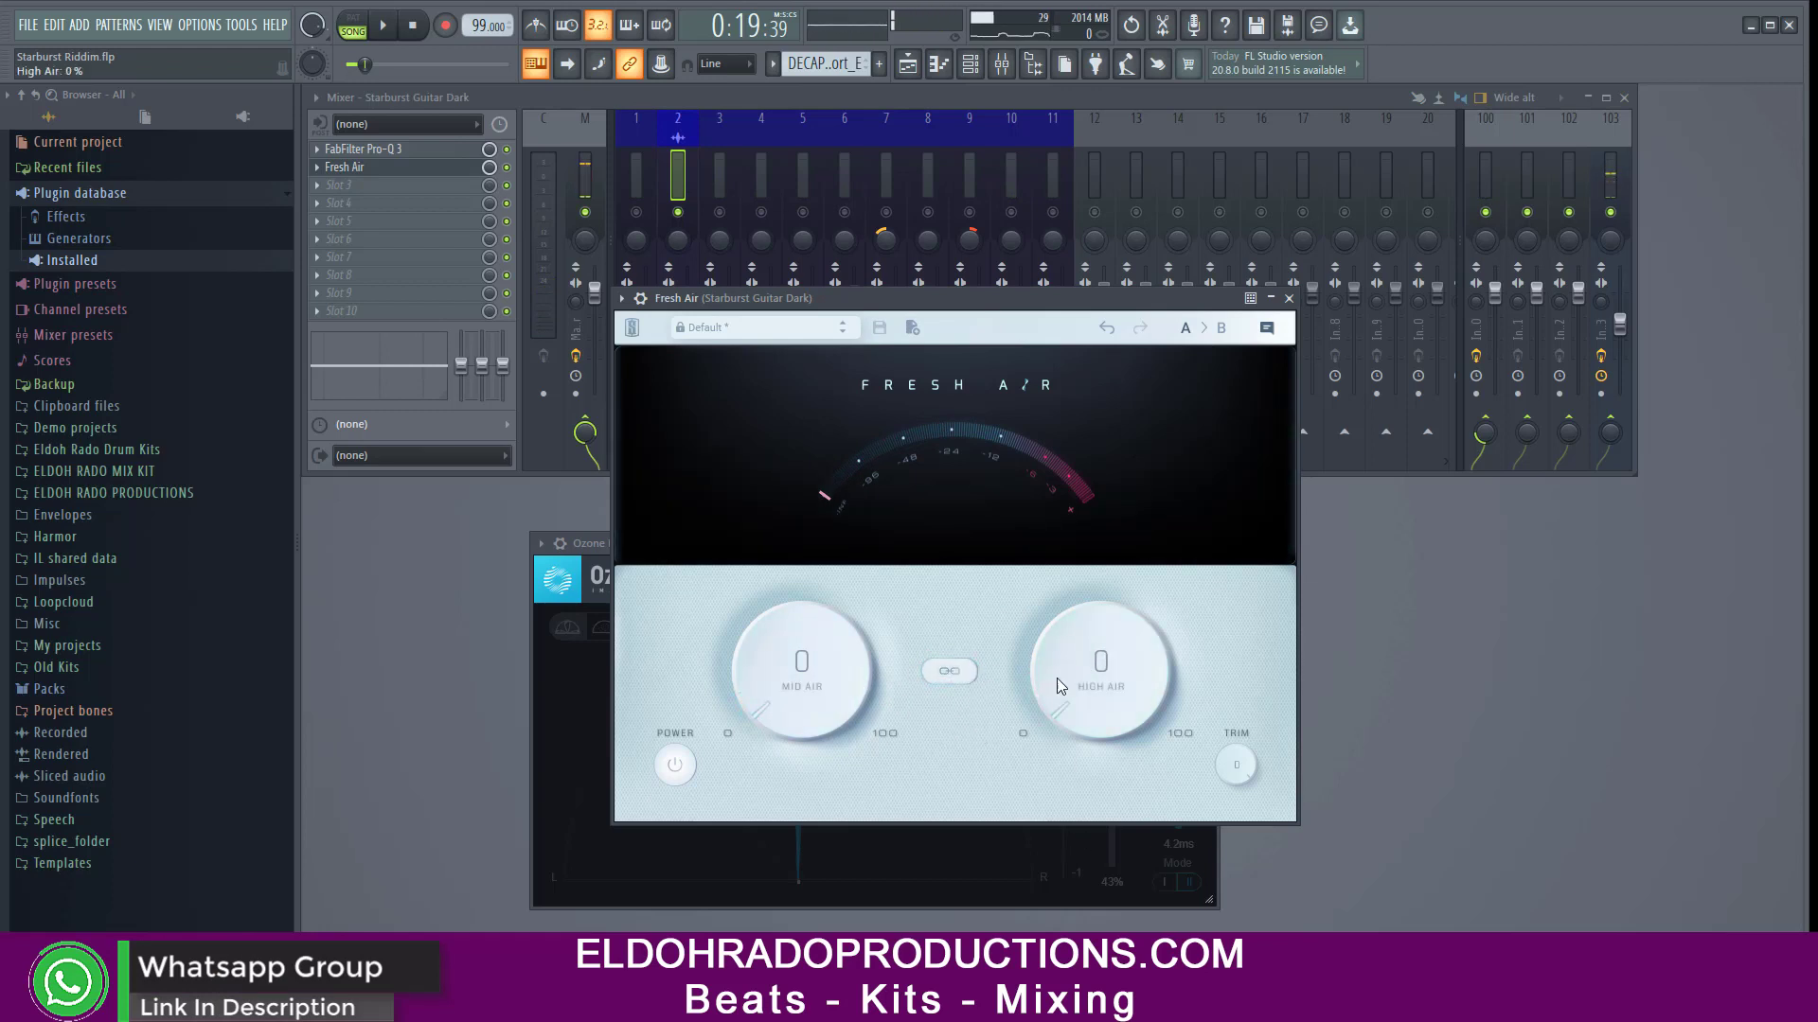
Toggle Fresh Air's bypass on and off on the dark guitar with both Air amounts at zero.
click(676, 767)
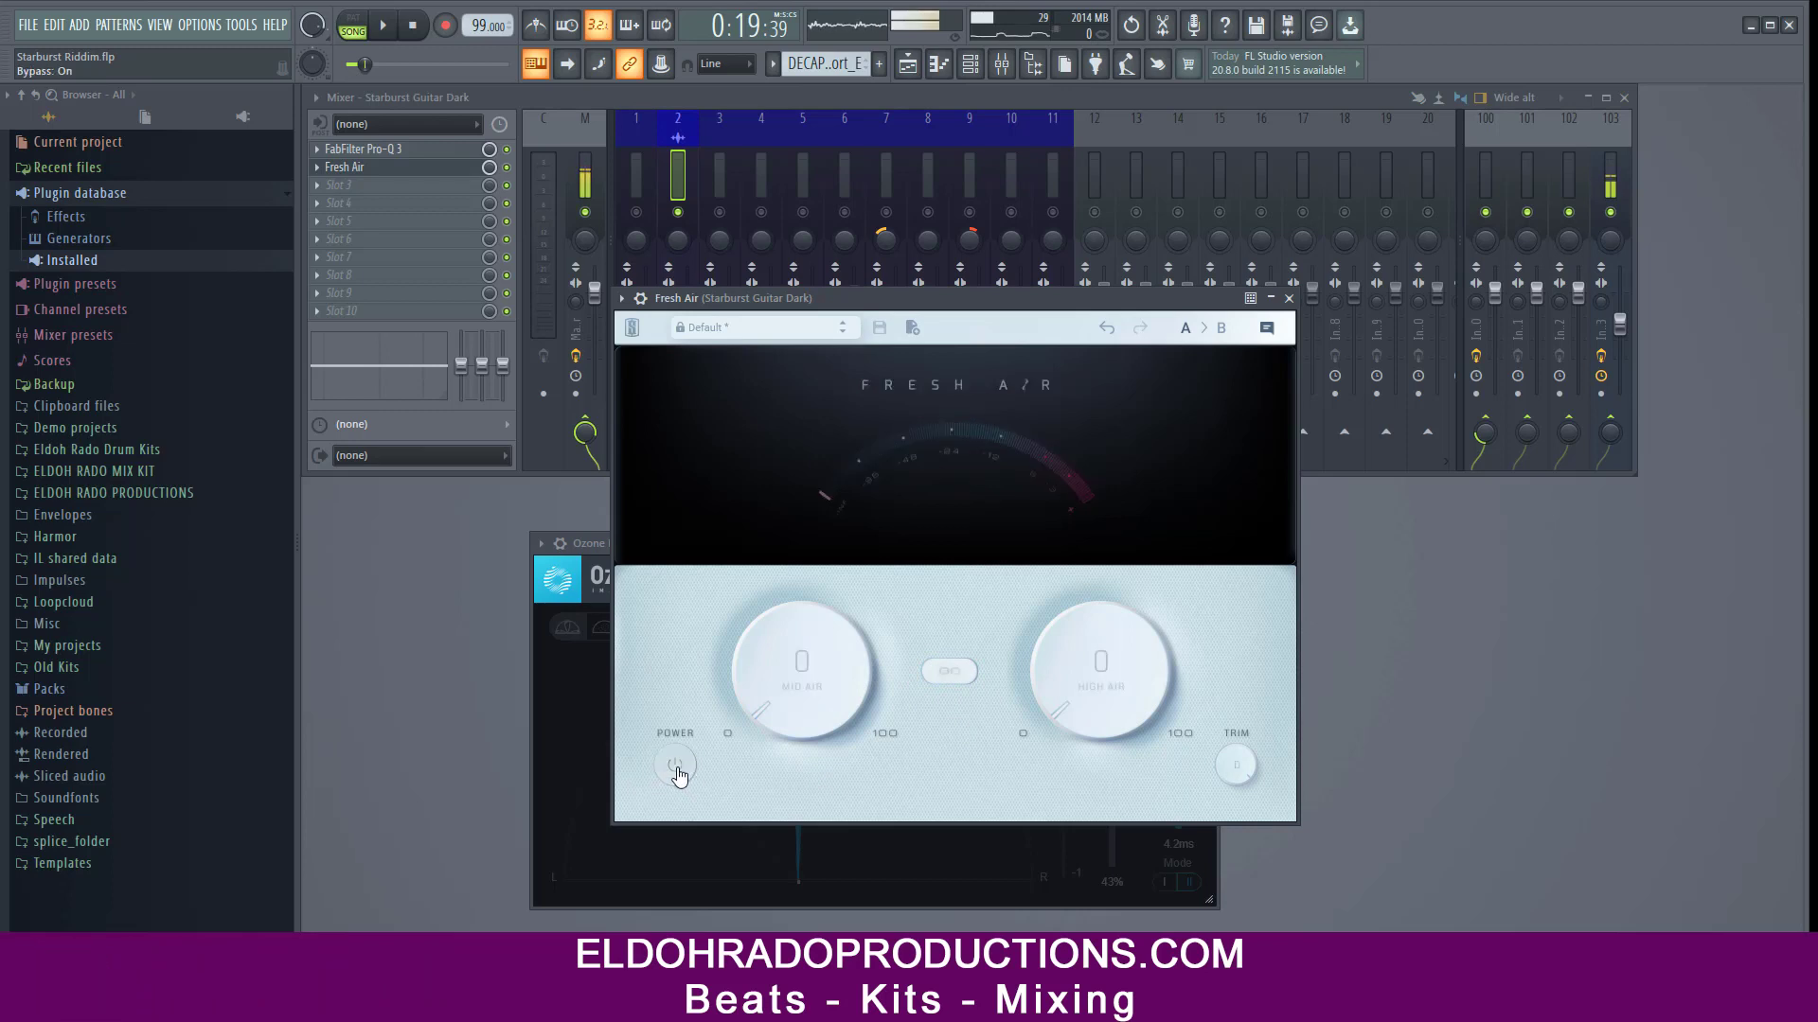
click(677, 769)
click(676, 769)
click(676, 769)
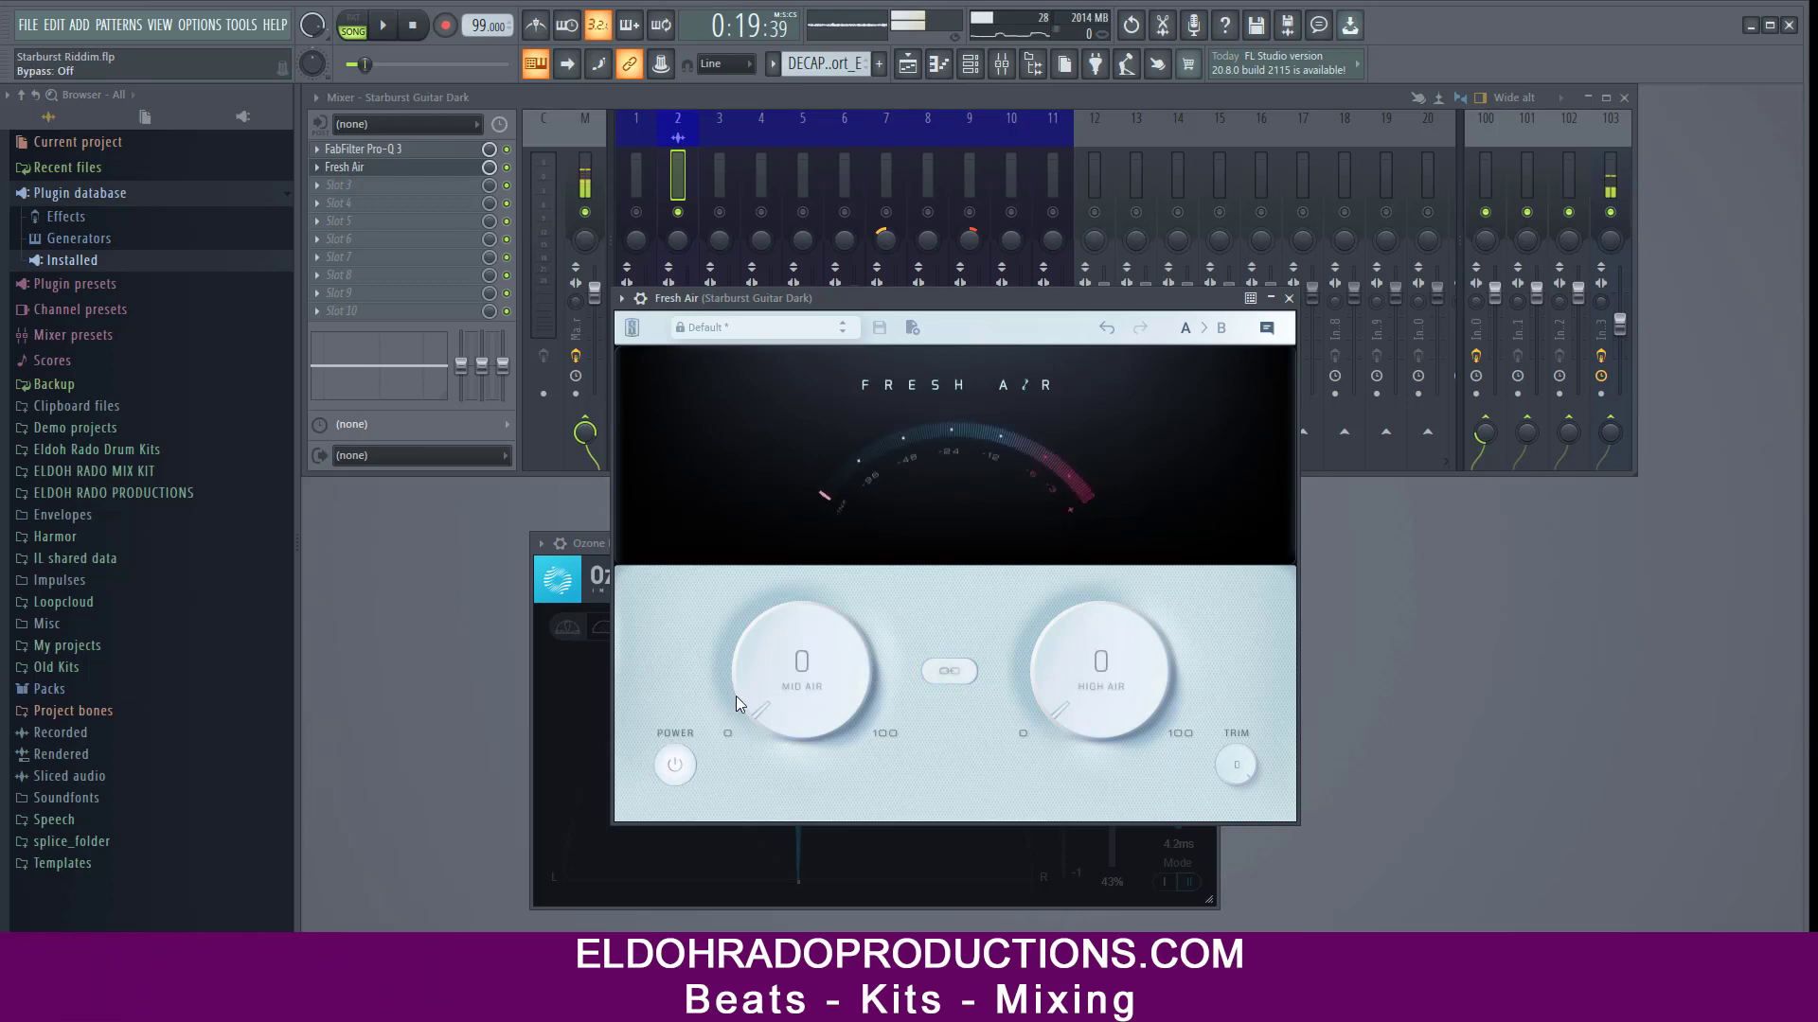
Move the Fresh Air window higher so it overlaps the mixer's insert strips.
click(767, 336)
click(960, 332)
drag(985, 298, 979, 261)
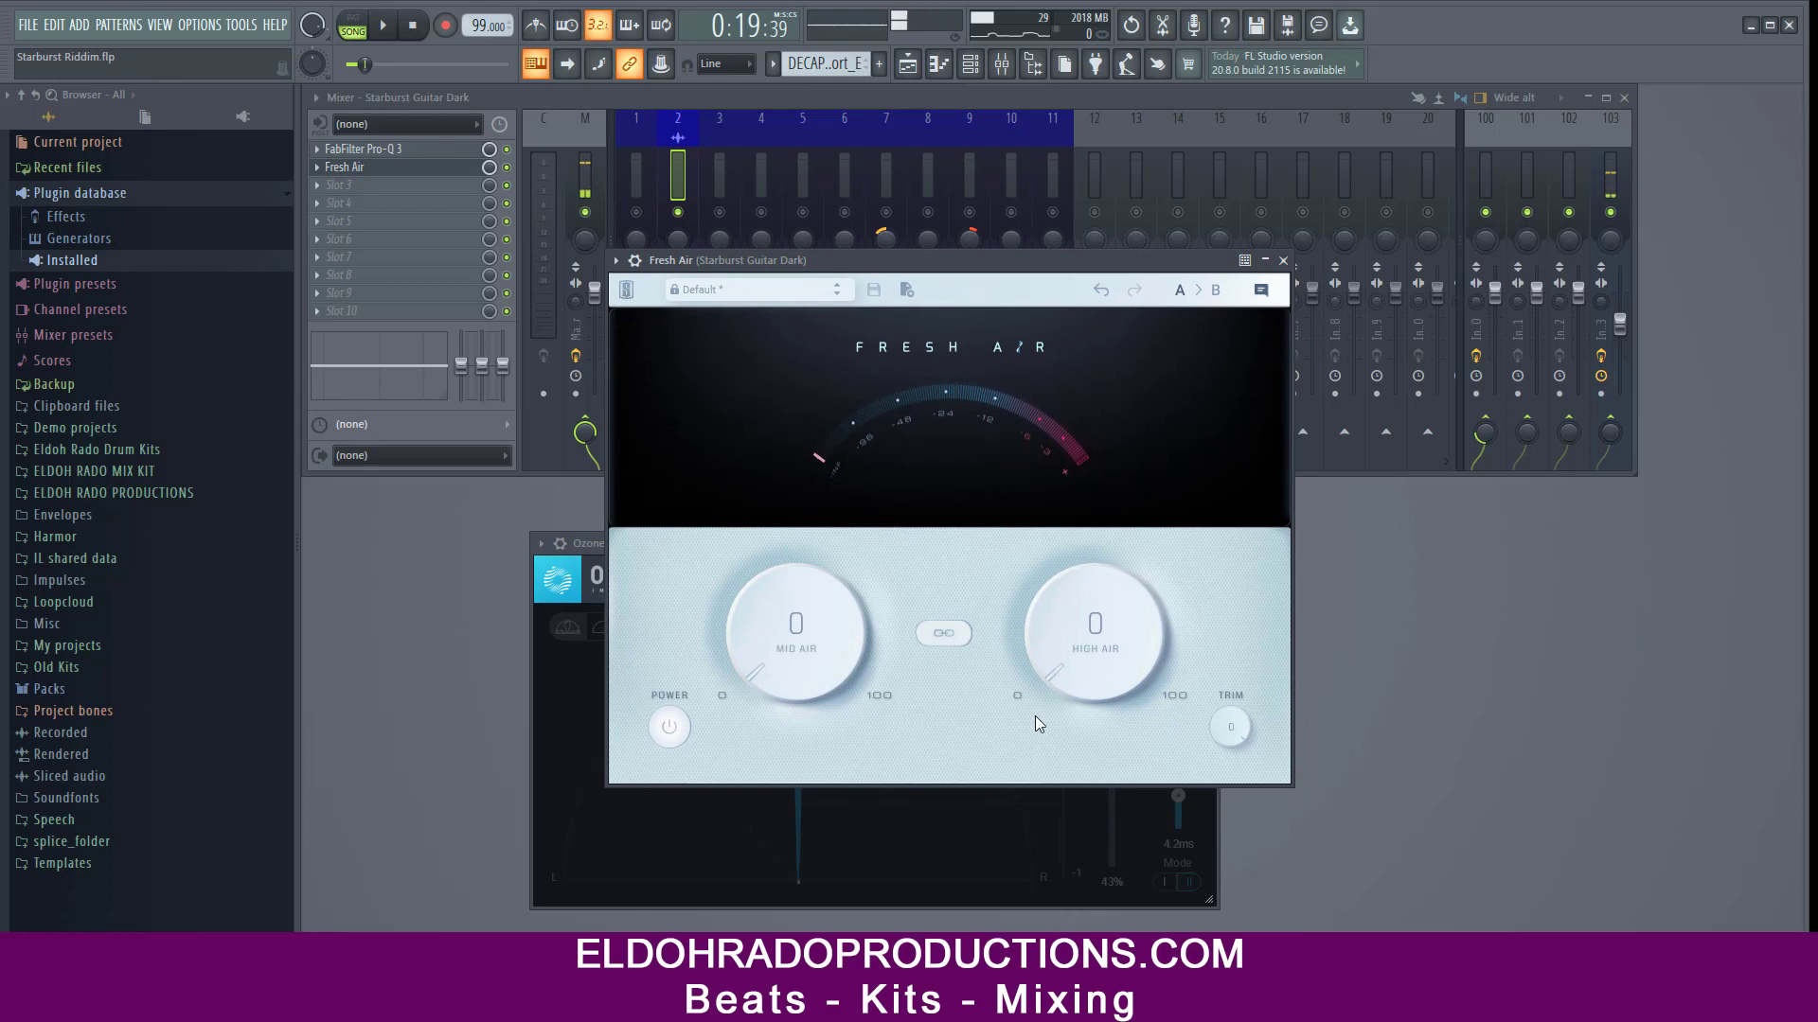
drag(951, 250, 946, 233)
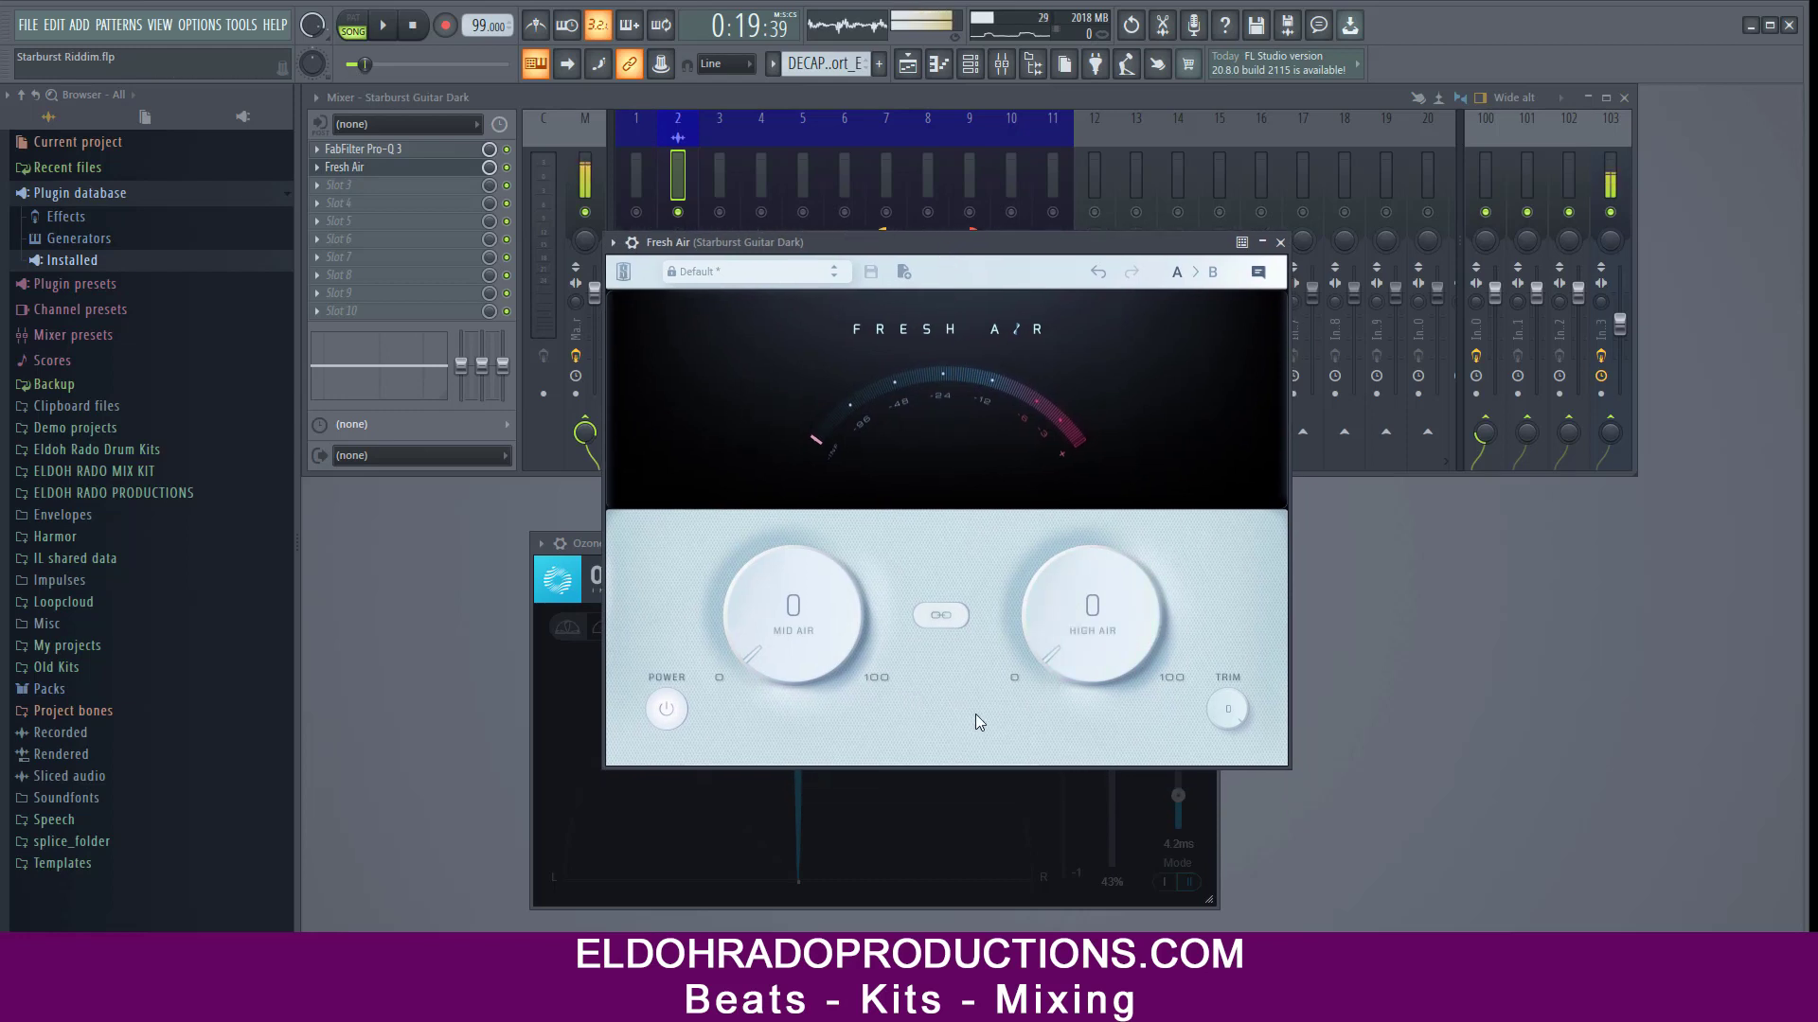
Start playback and adjust Fresh Air on the dark guitar to 37 Mid Air and 29 High Air.
key(space)
drag(1037, 628, 1095, 524)
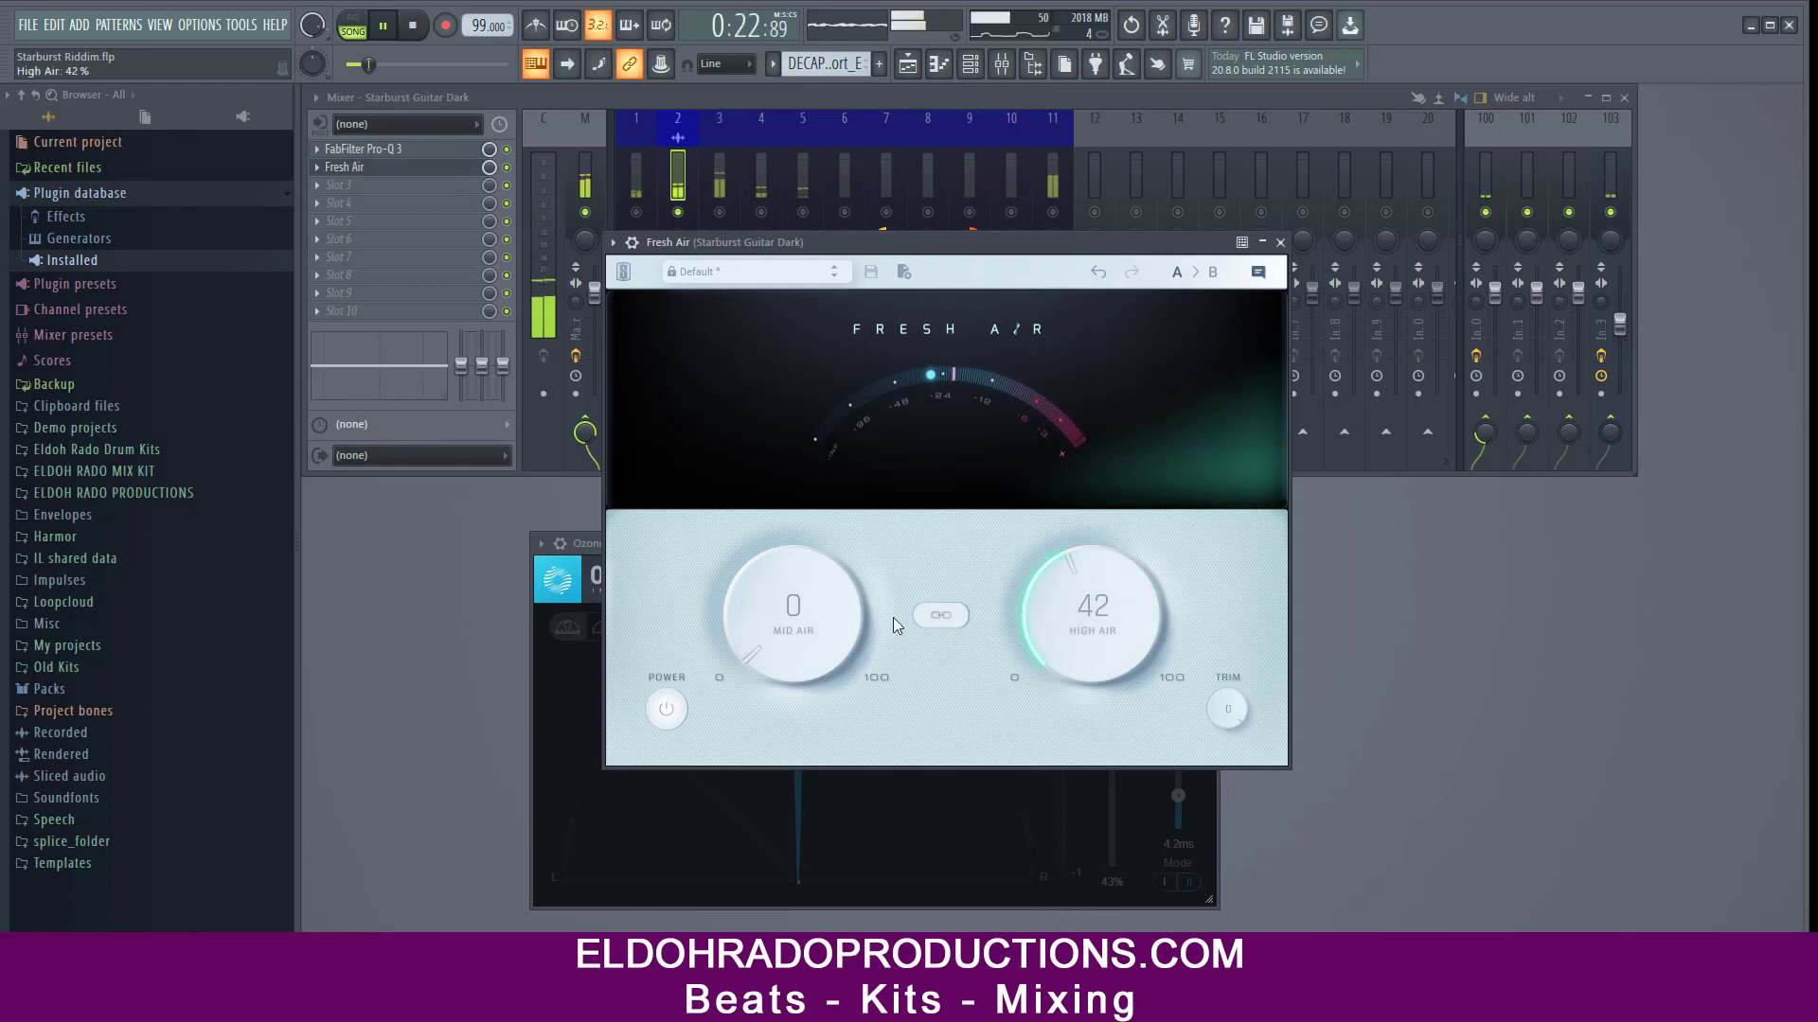
drag(862, 582, 906, 553)
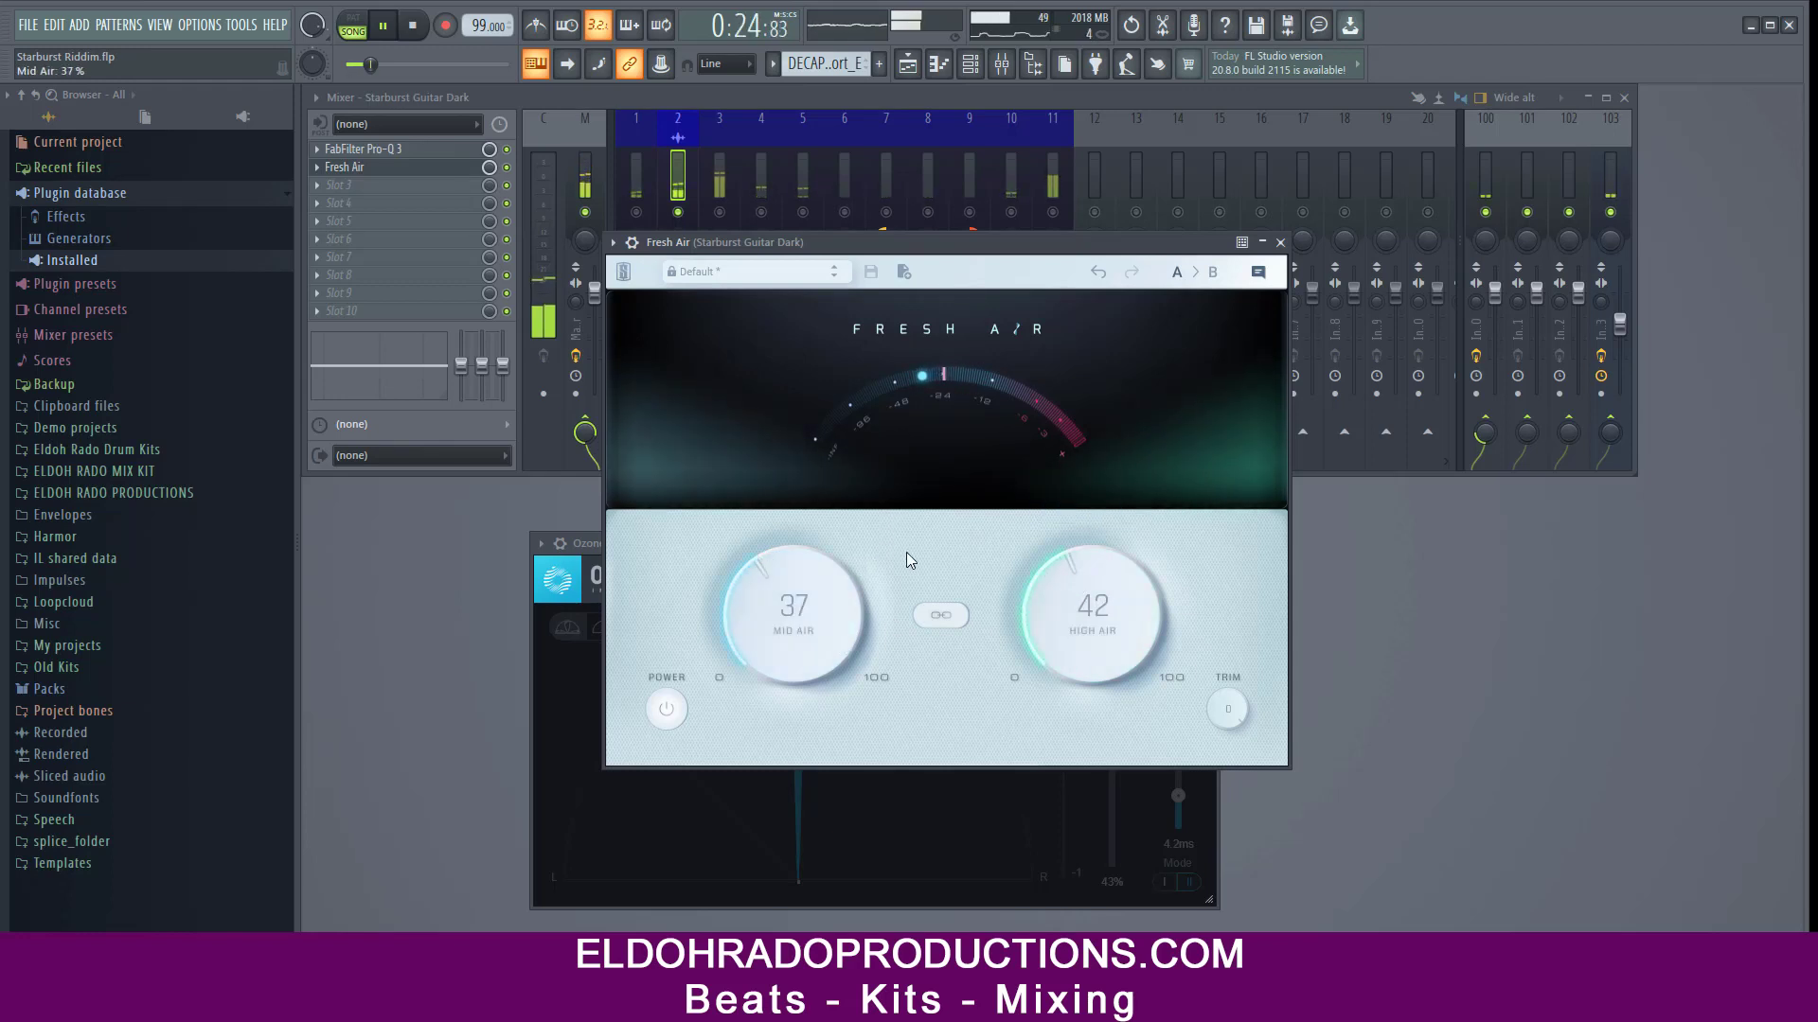
drag(1088, 589, 1094, 620)
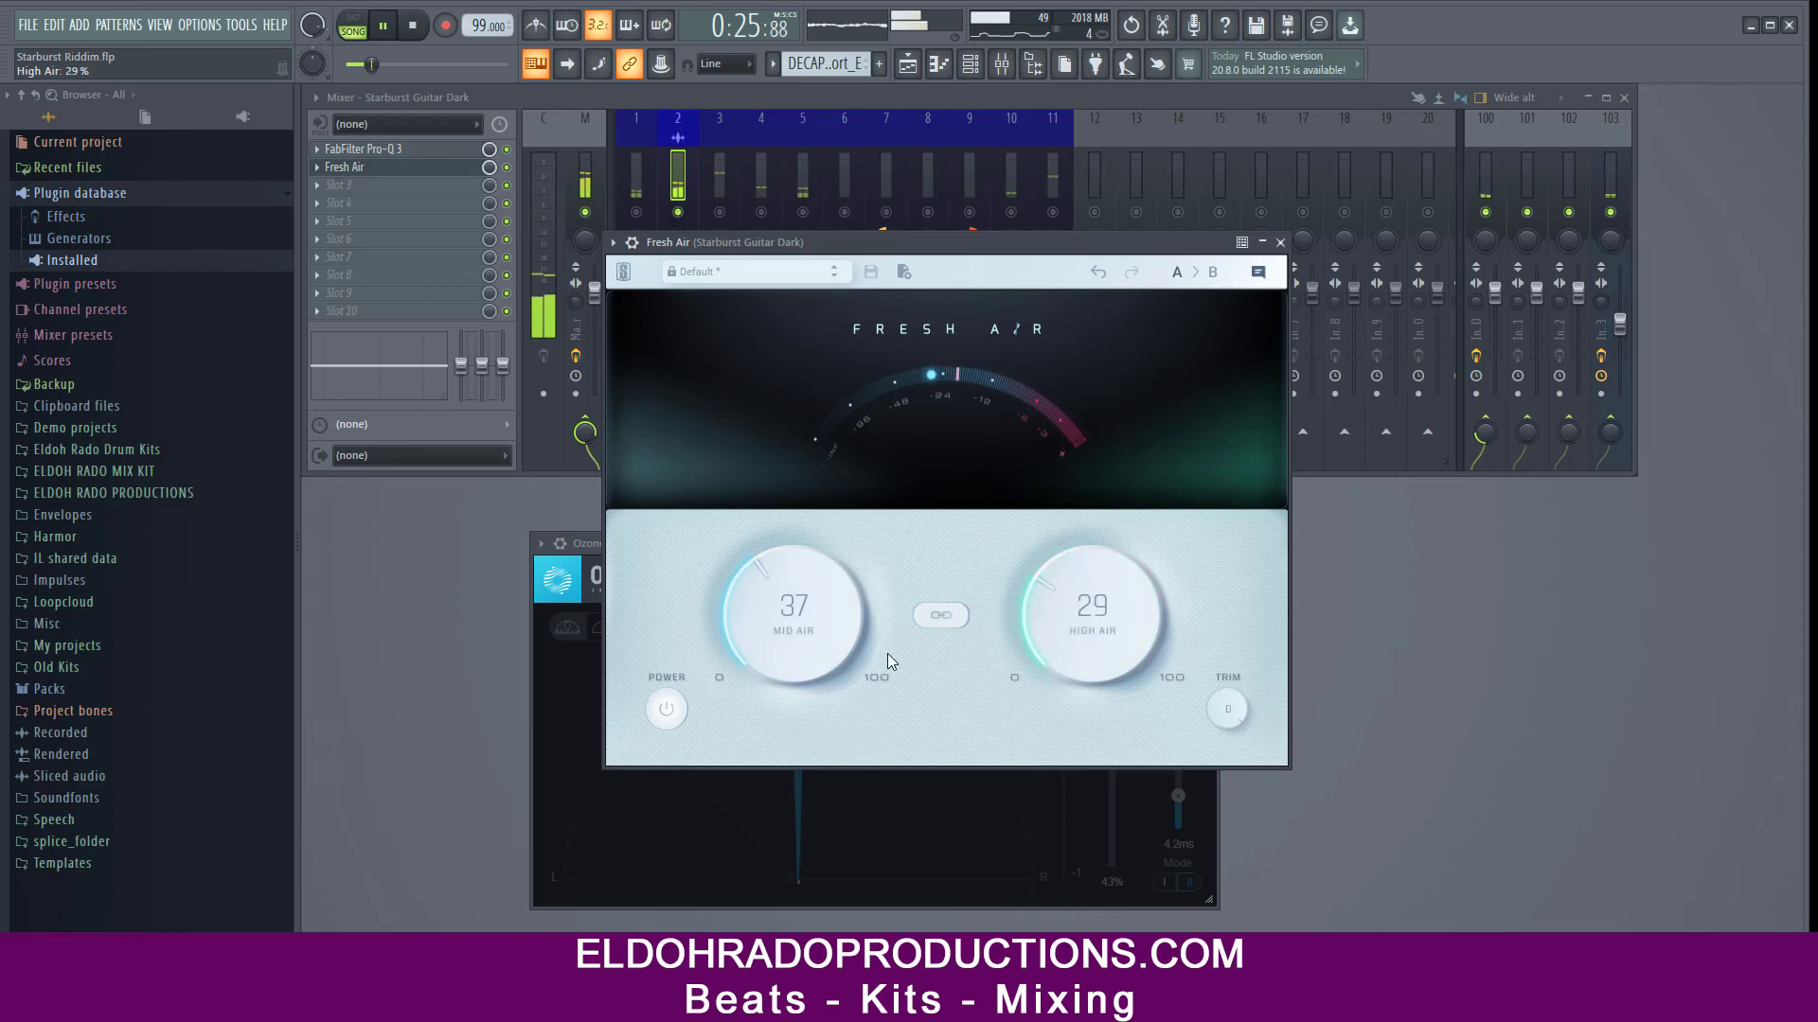
Toggle Fresh Air's bypass during playback to compare the dark guitar with and without the stronger Air settings.
click(667, 710)
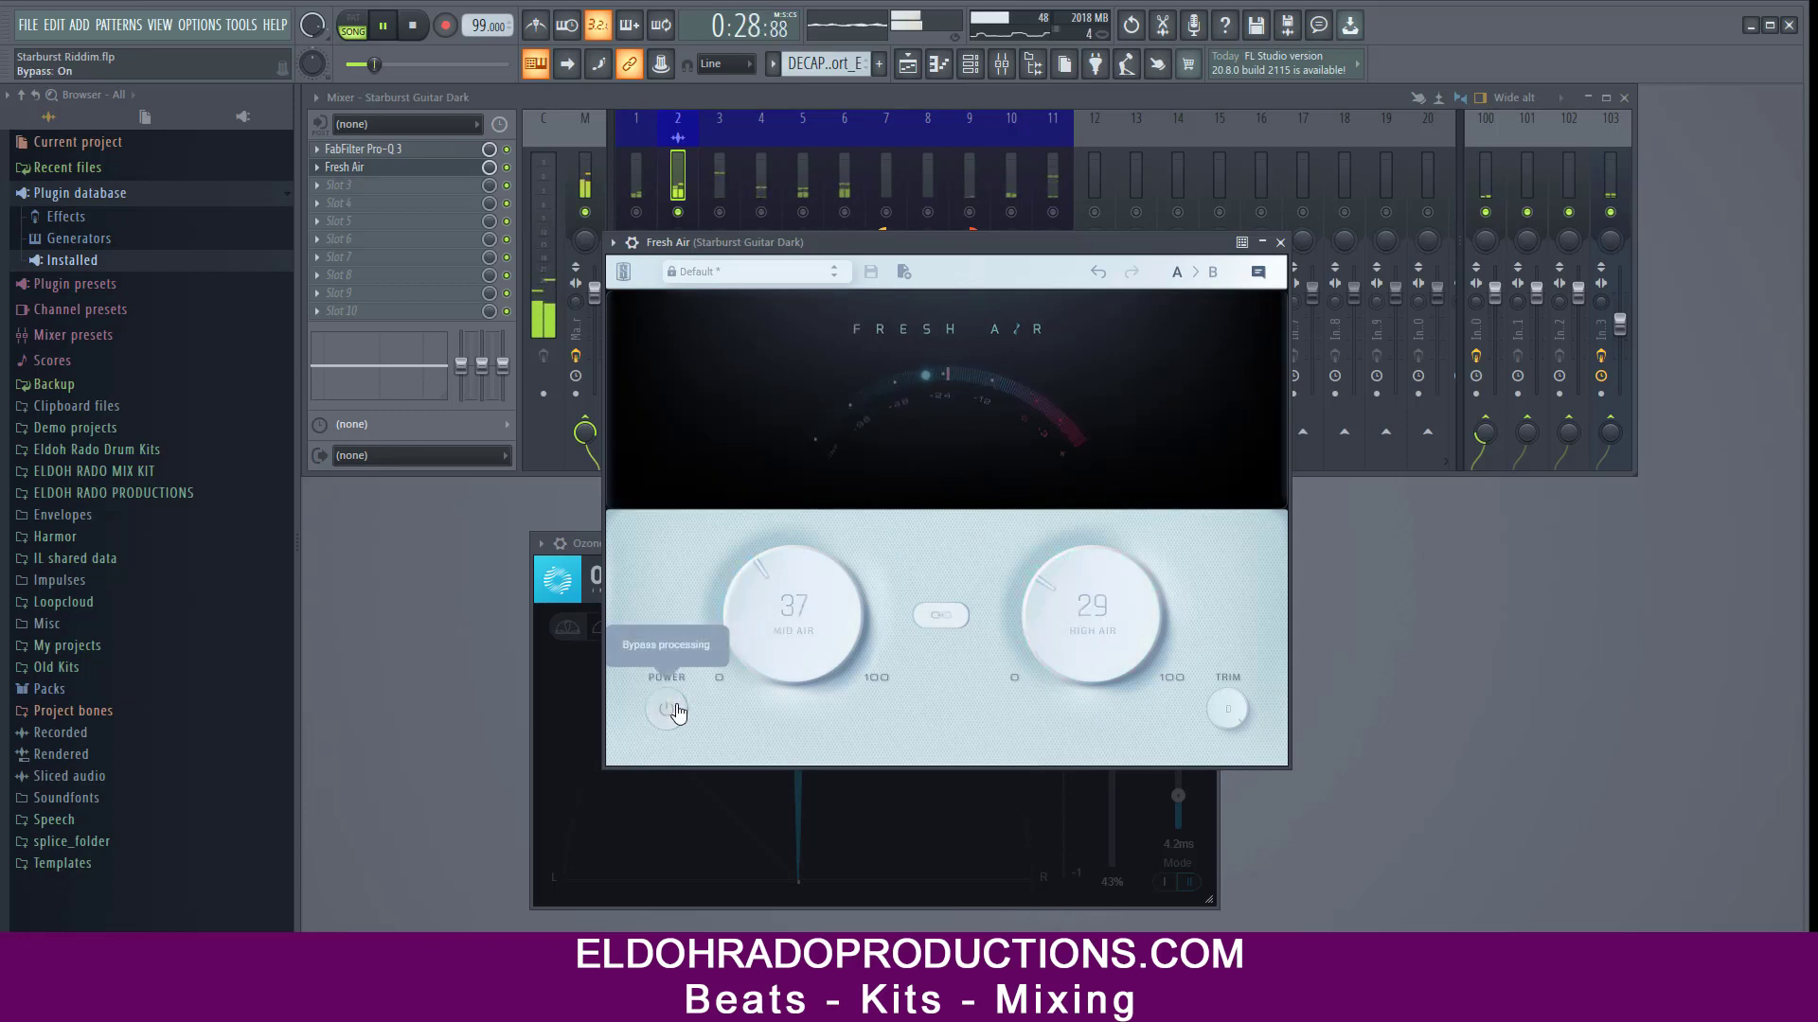
click(667, 710)
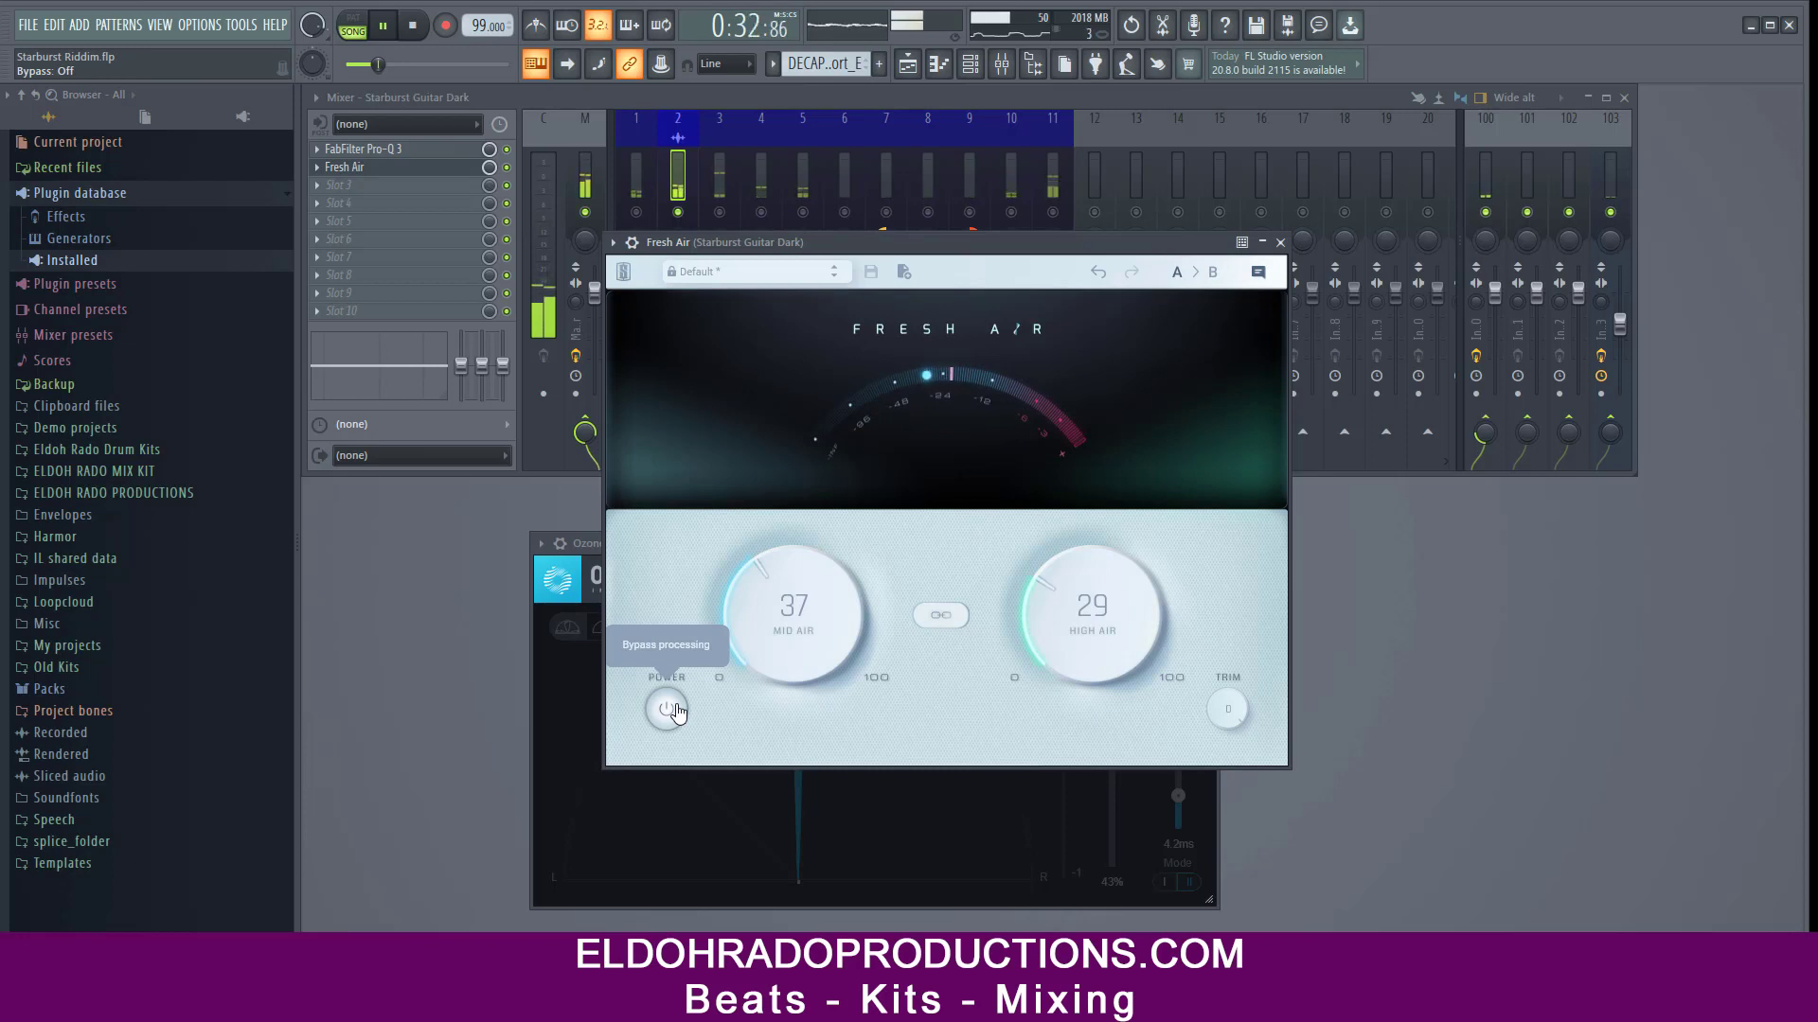
click(674, 710)
click(675, 710)
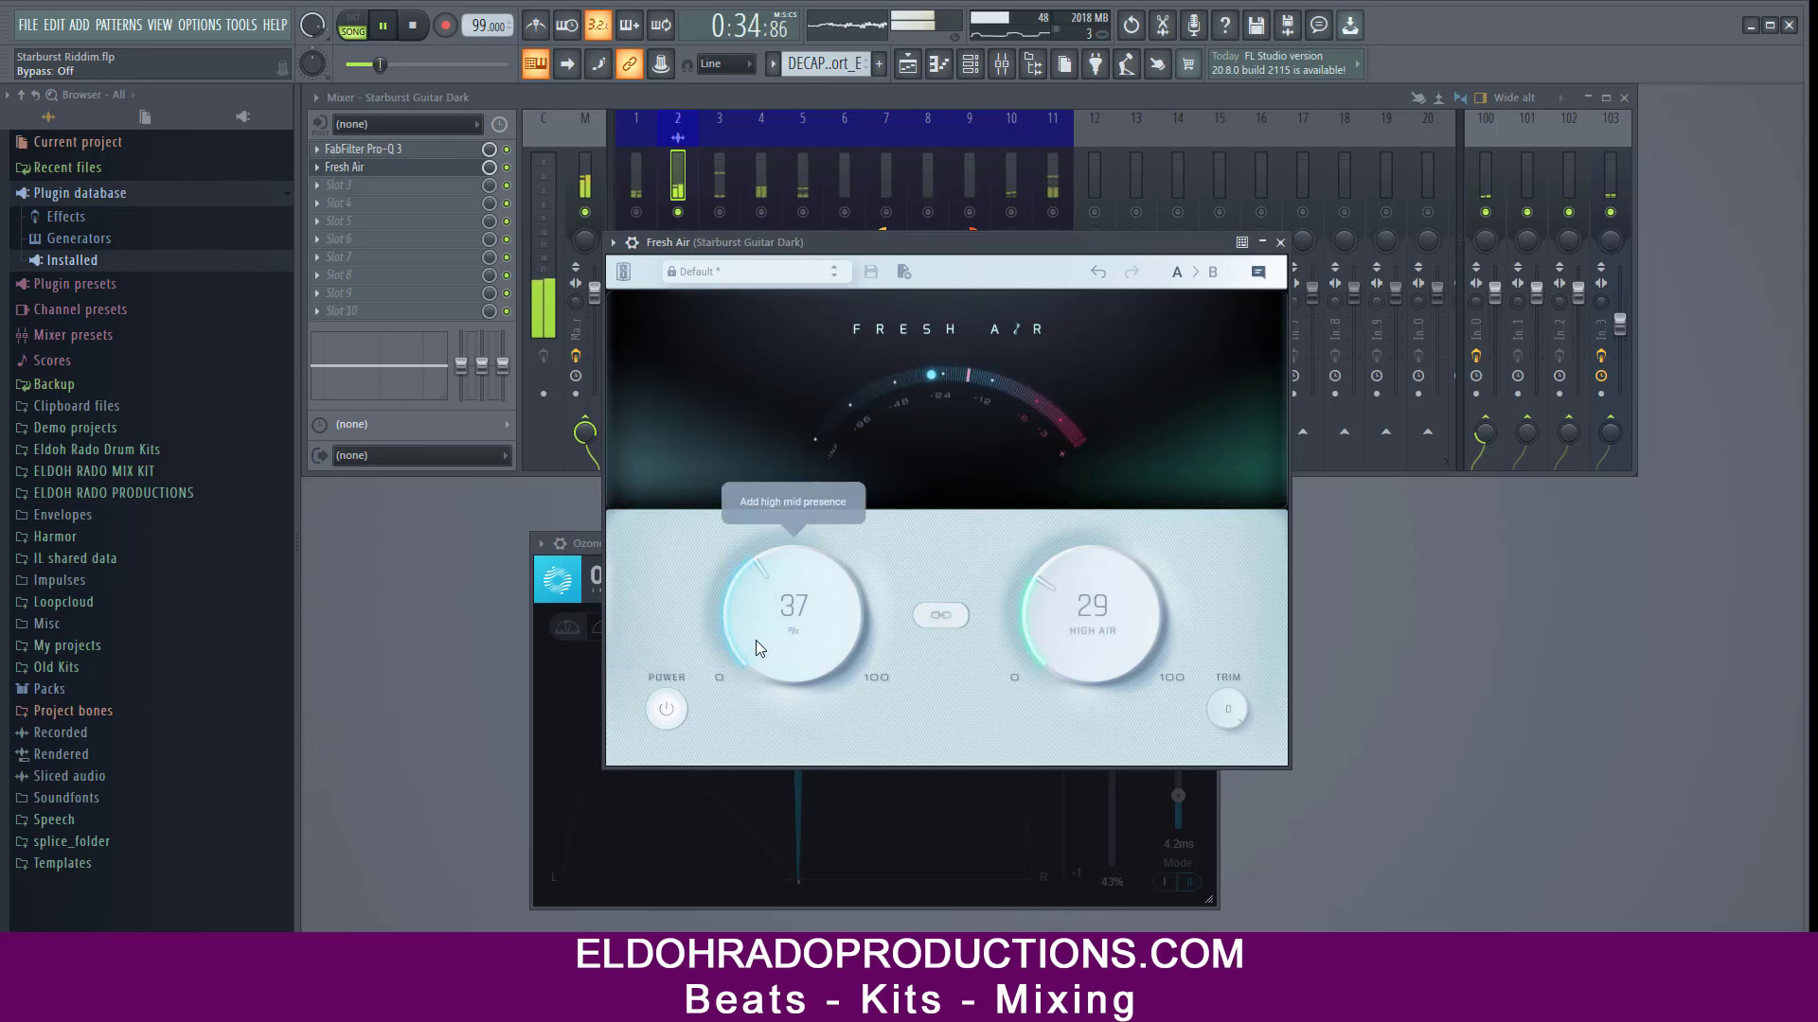
Lower Mid Air to 31, link the two Air controls and reduce them together to 17 Mid Air and 16 High Air.
scroll(780, 640, down, 6)
click(930, 620)
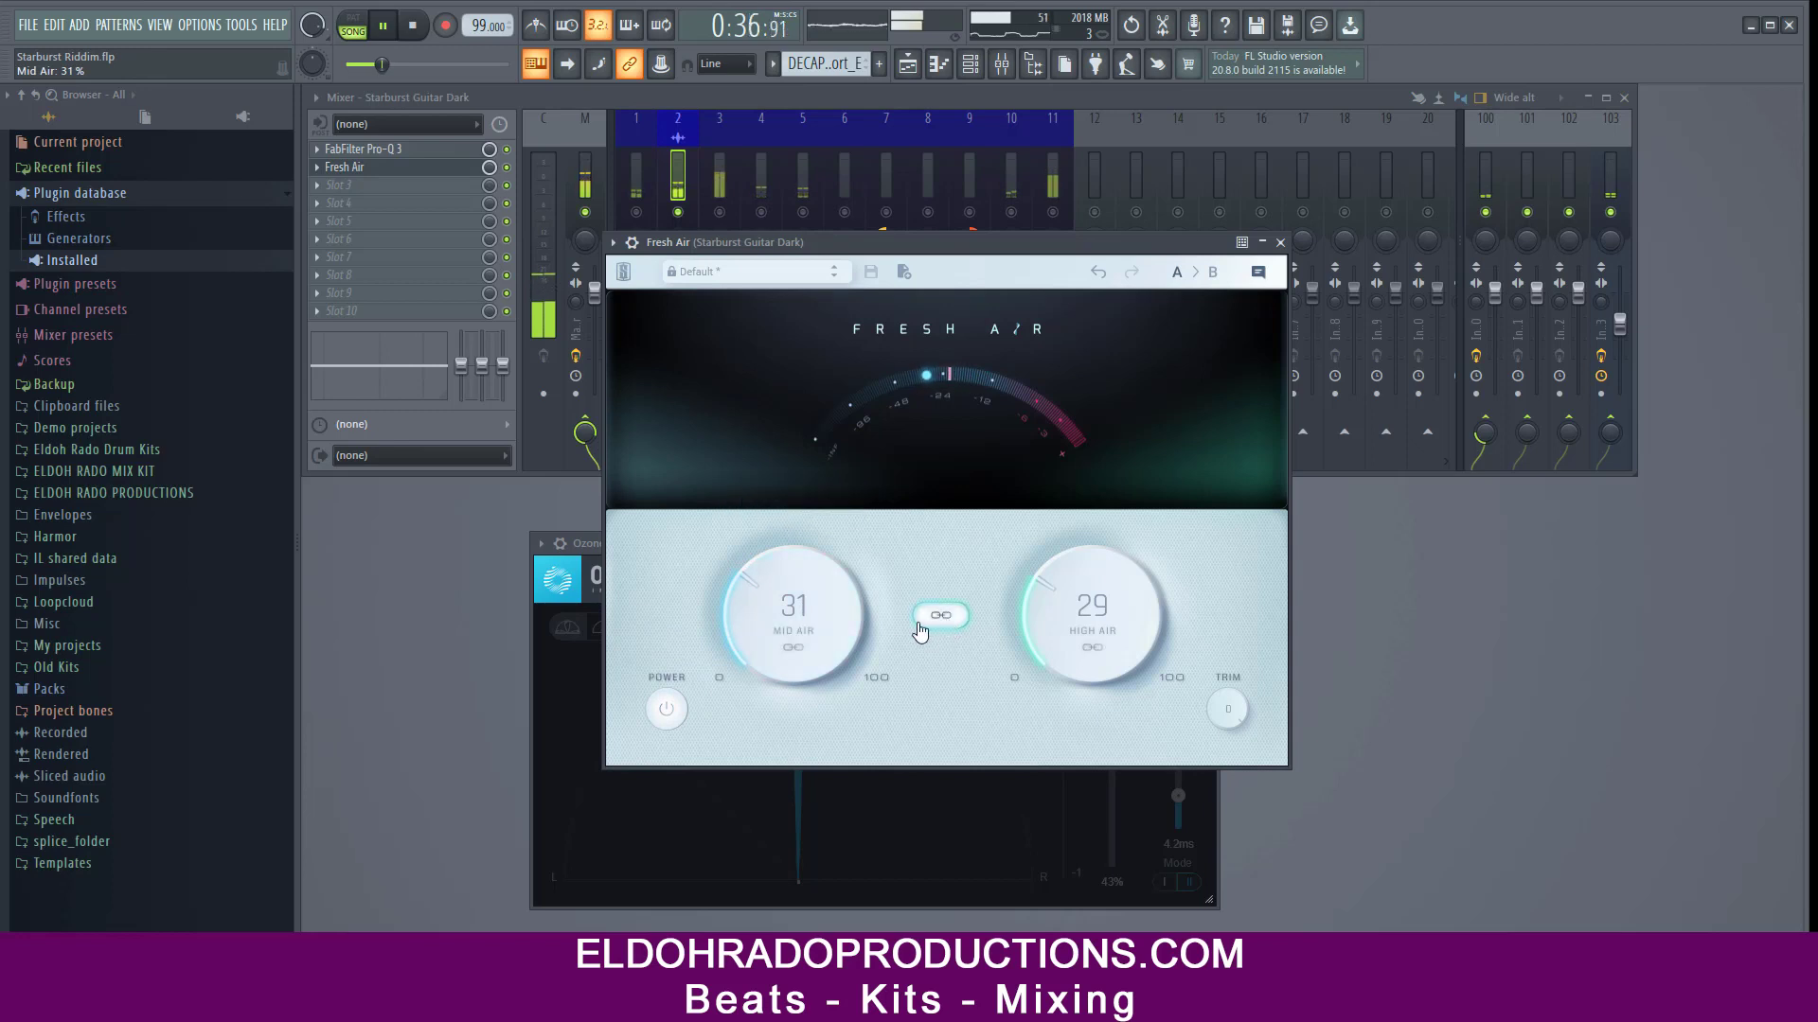
scroll(796, 643, down, 11)
scroll(792, 670, down, 3)
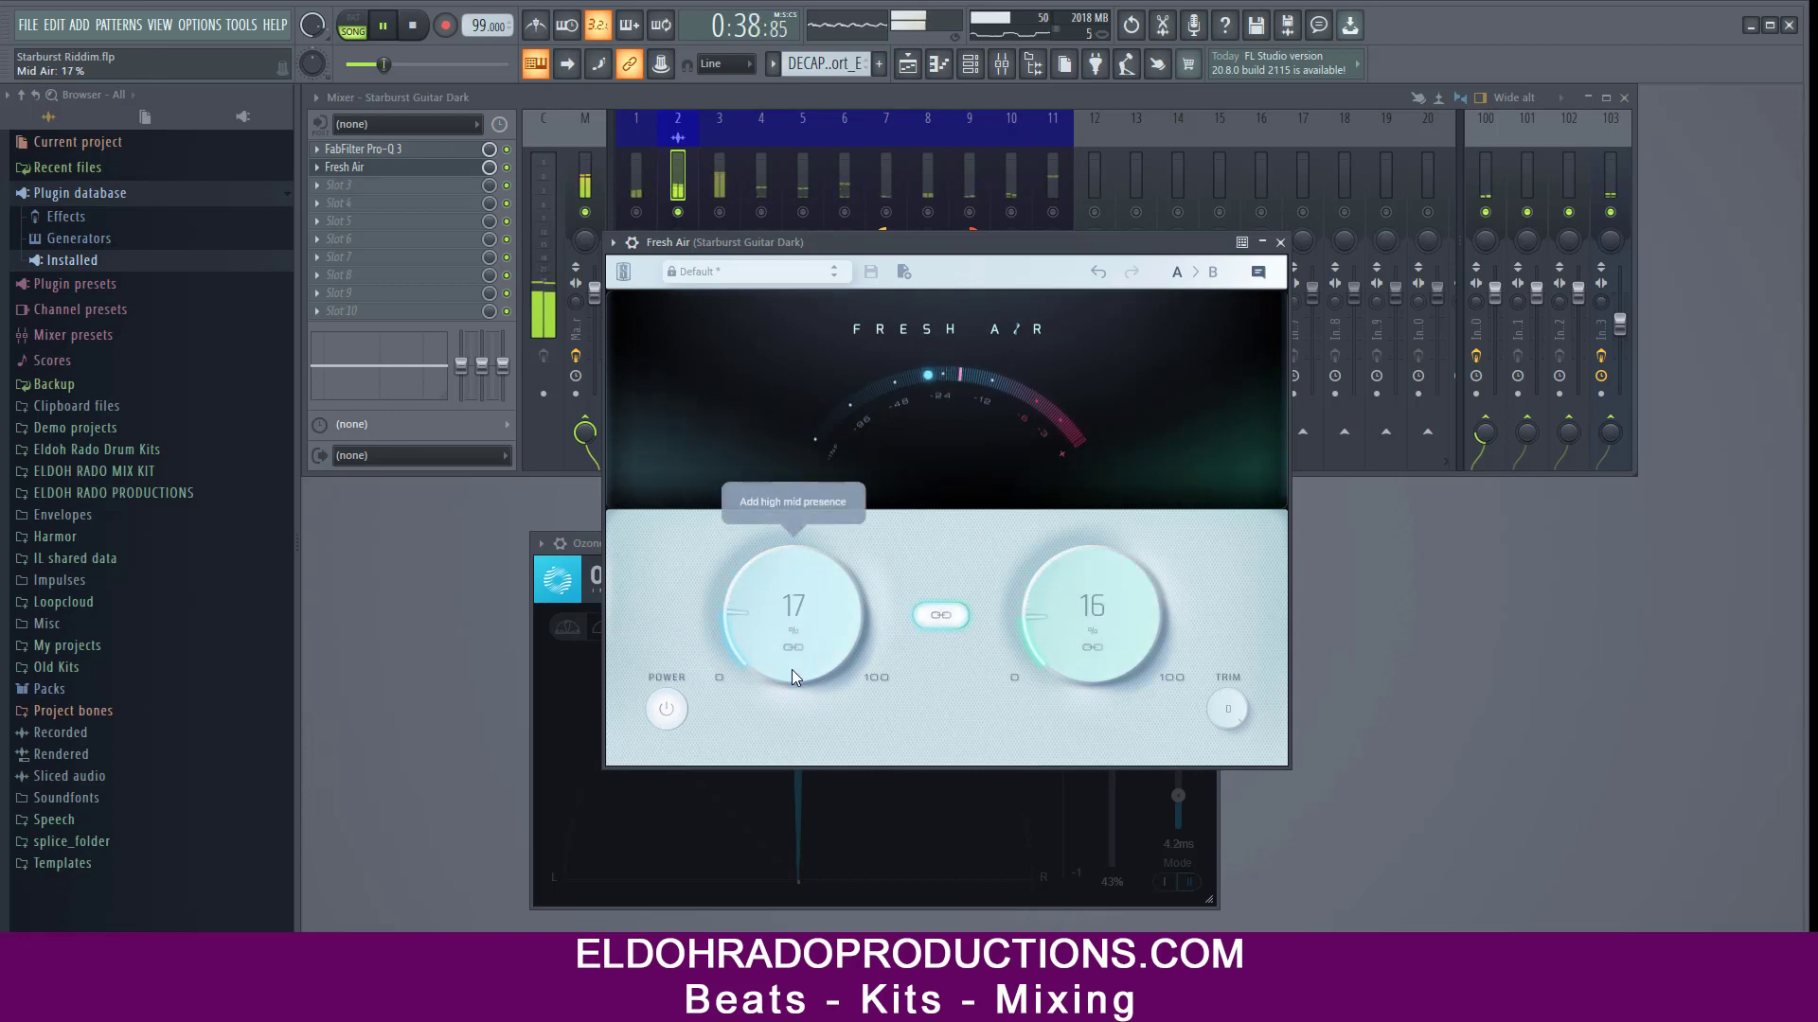
Compare the dark guitar with Fresh Air bypassed and active at the reduced amounts, and close the plugin window.
click(665, 710)
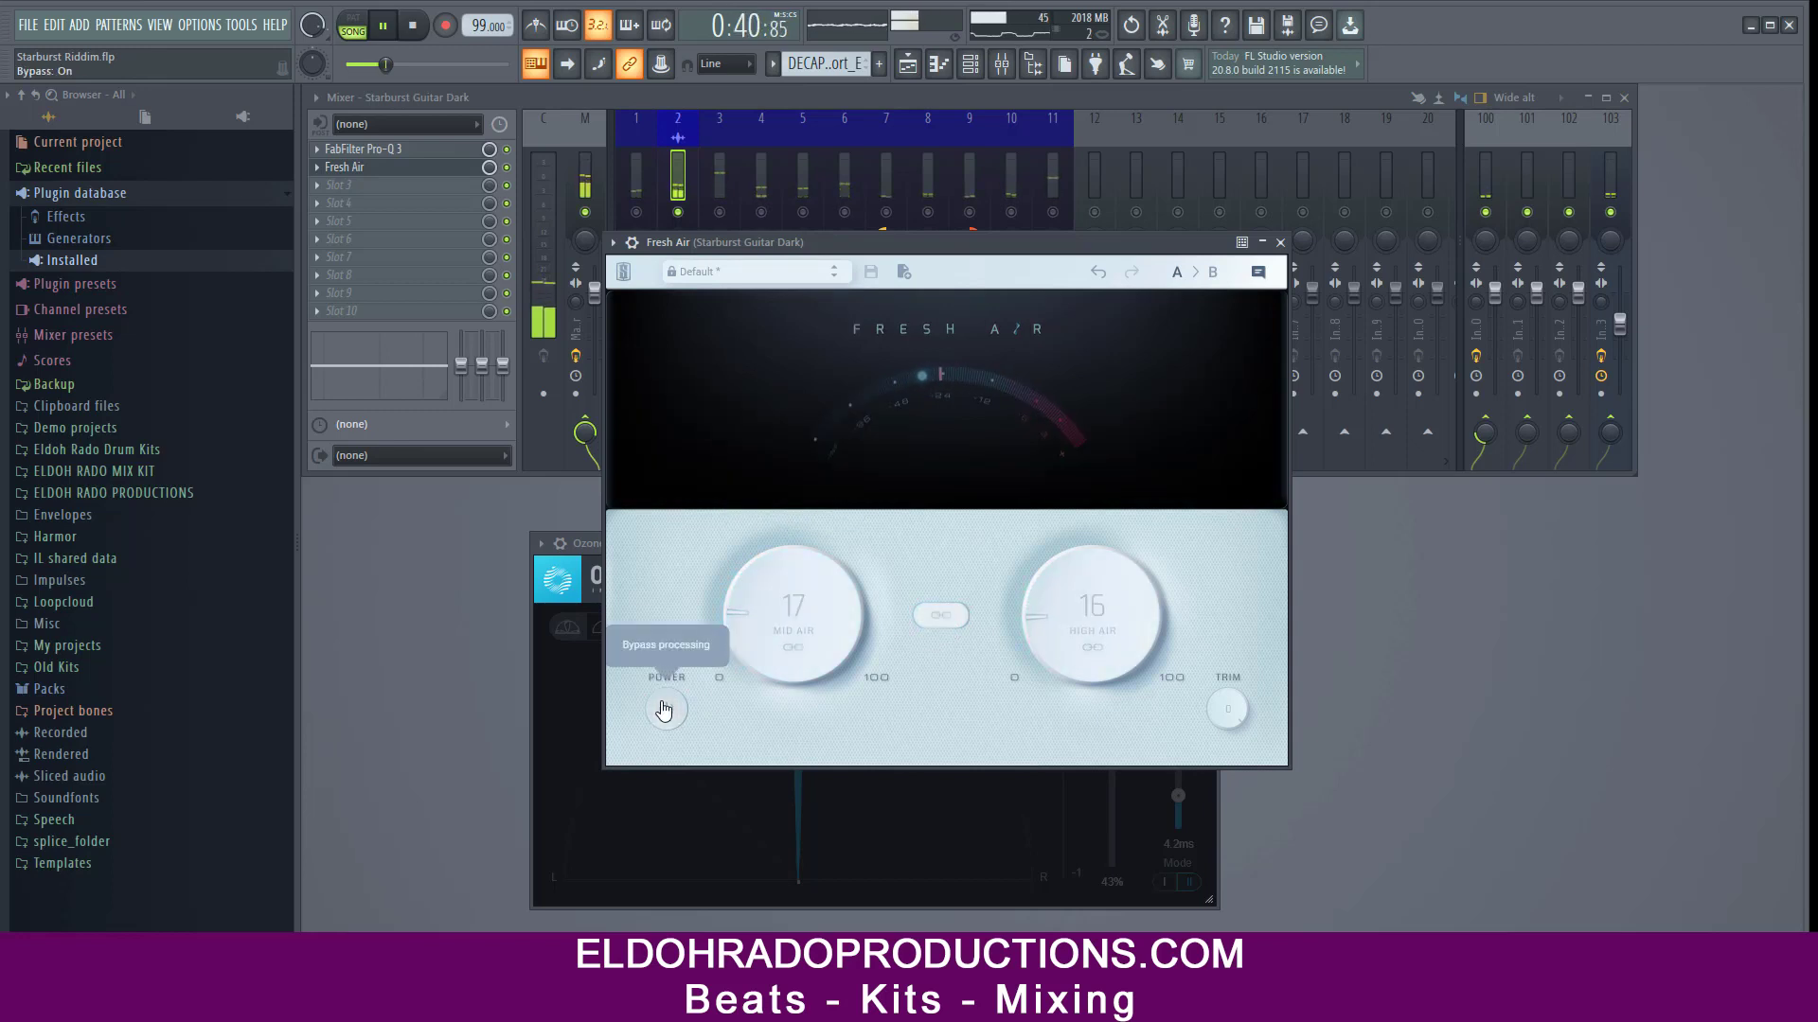
click(665, 710)
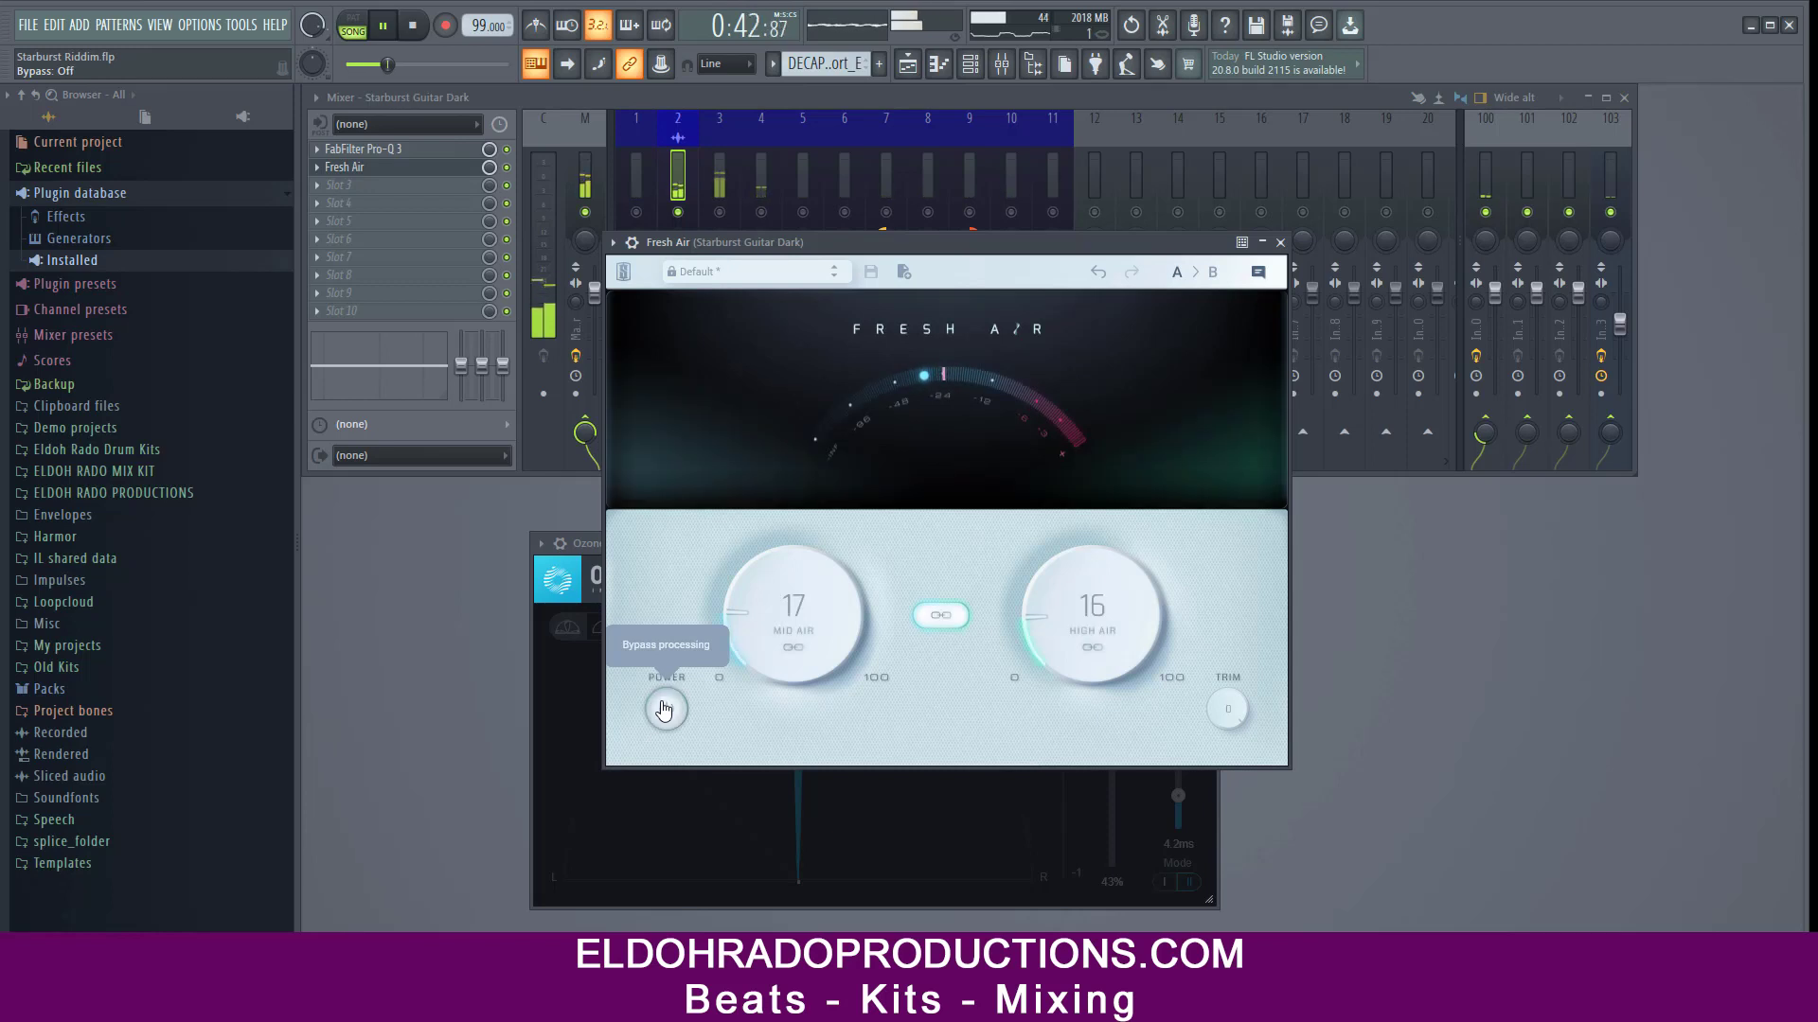
click(664, 710)
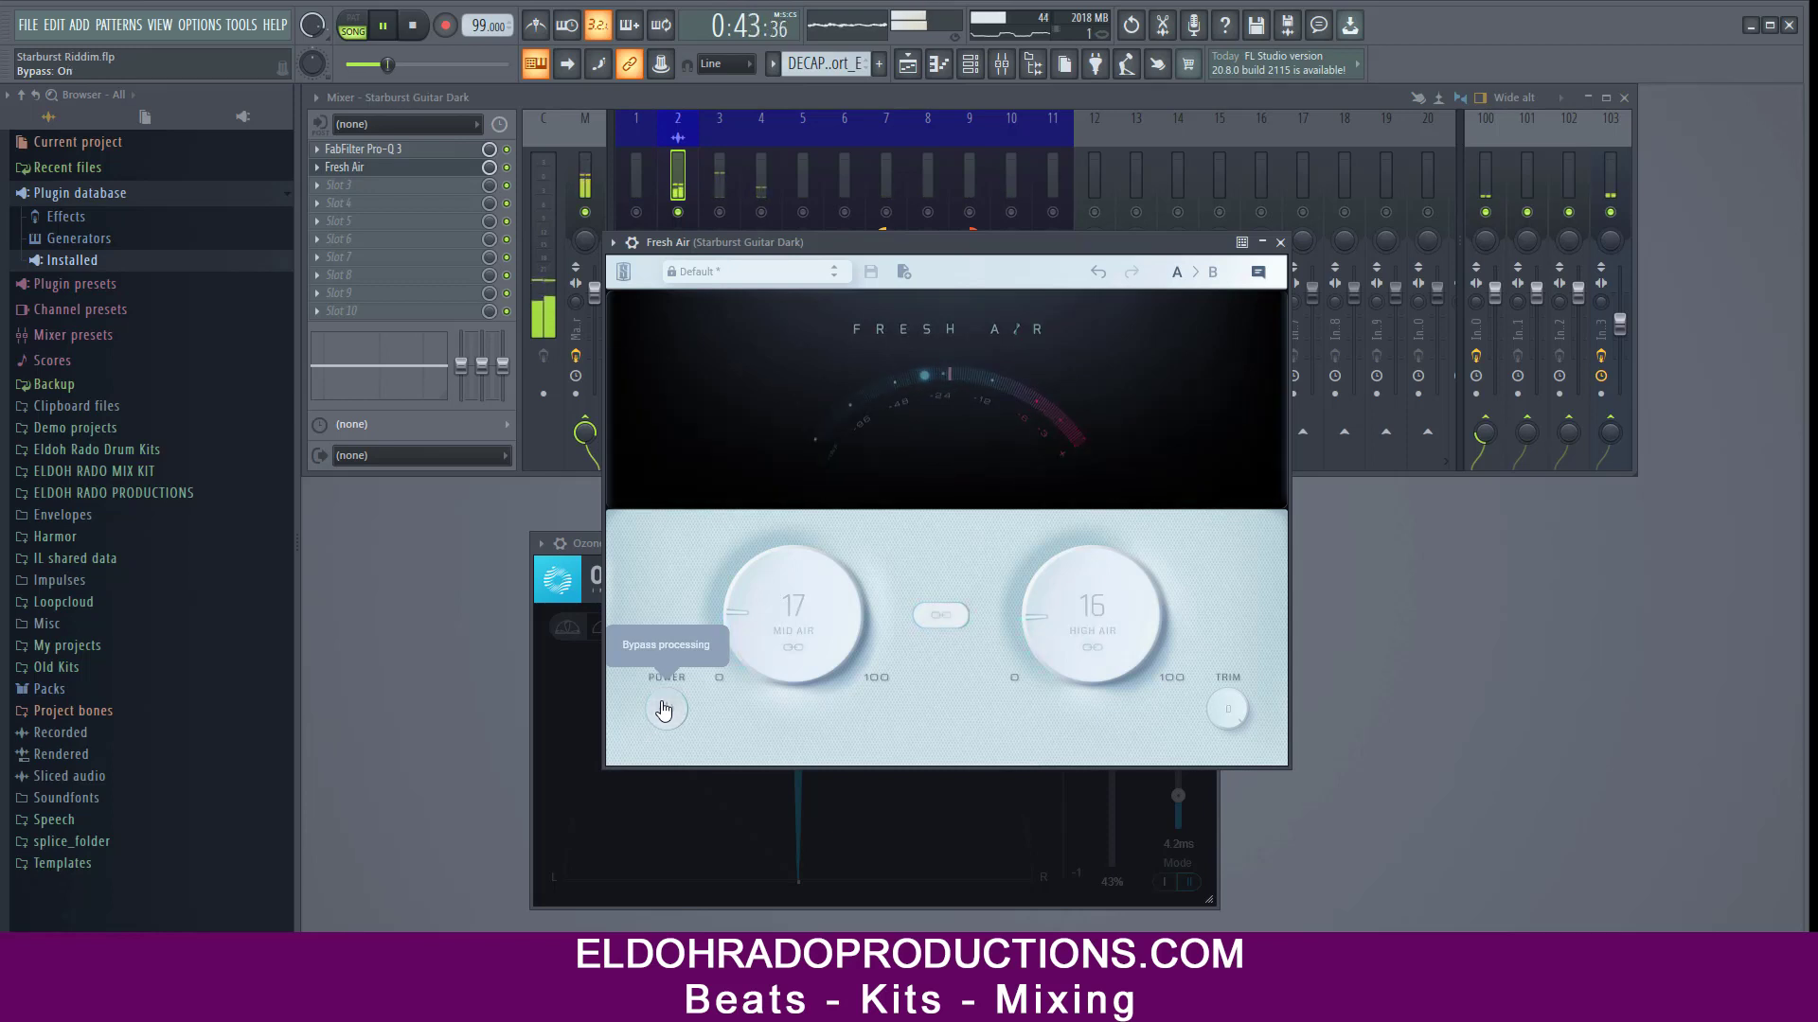
click(1280, 243)
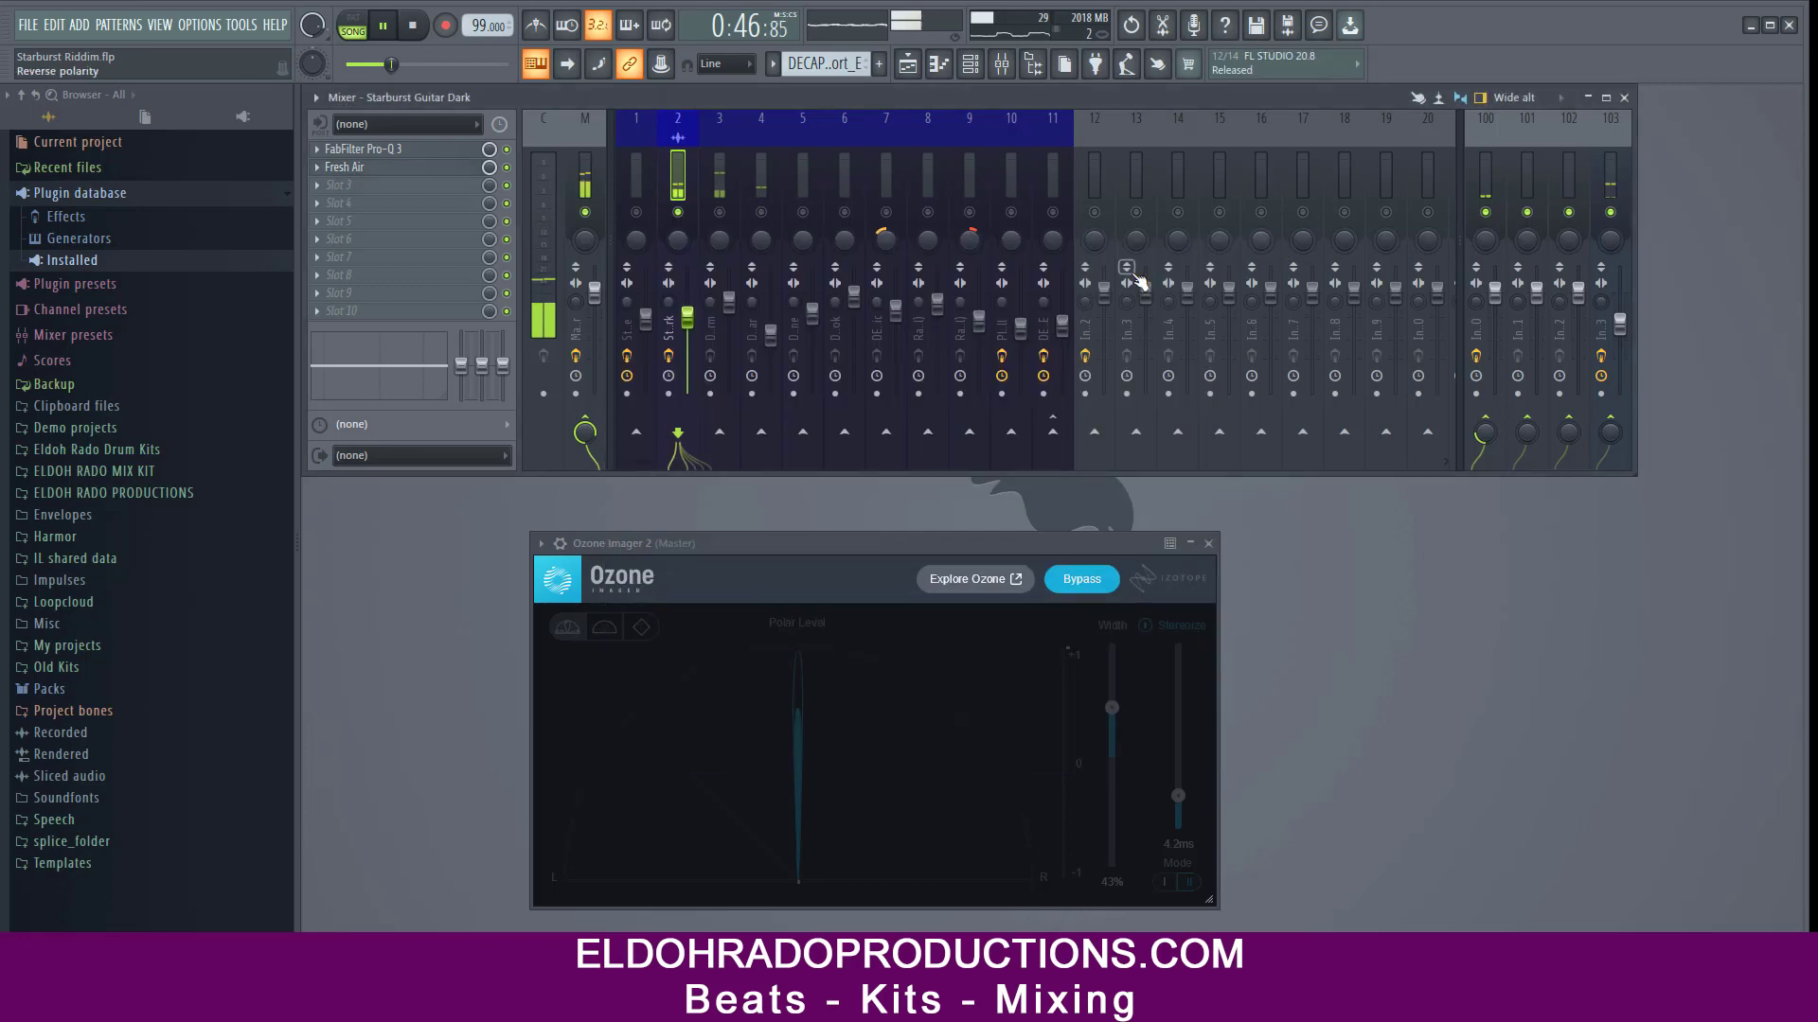
Stop playback, un-solo the dark guitar insert and toggle the Ozone Imager 2 slot on the Master.
click(425, 31)
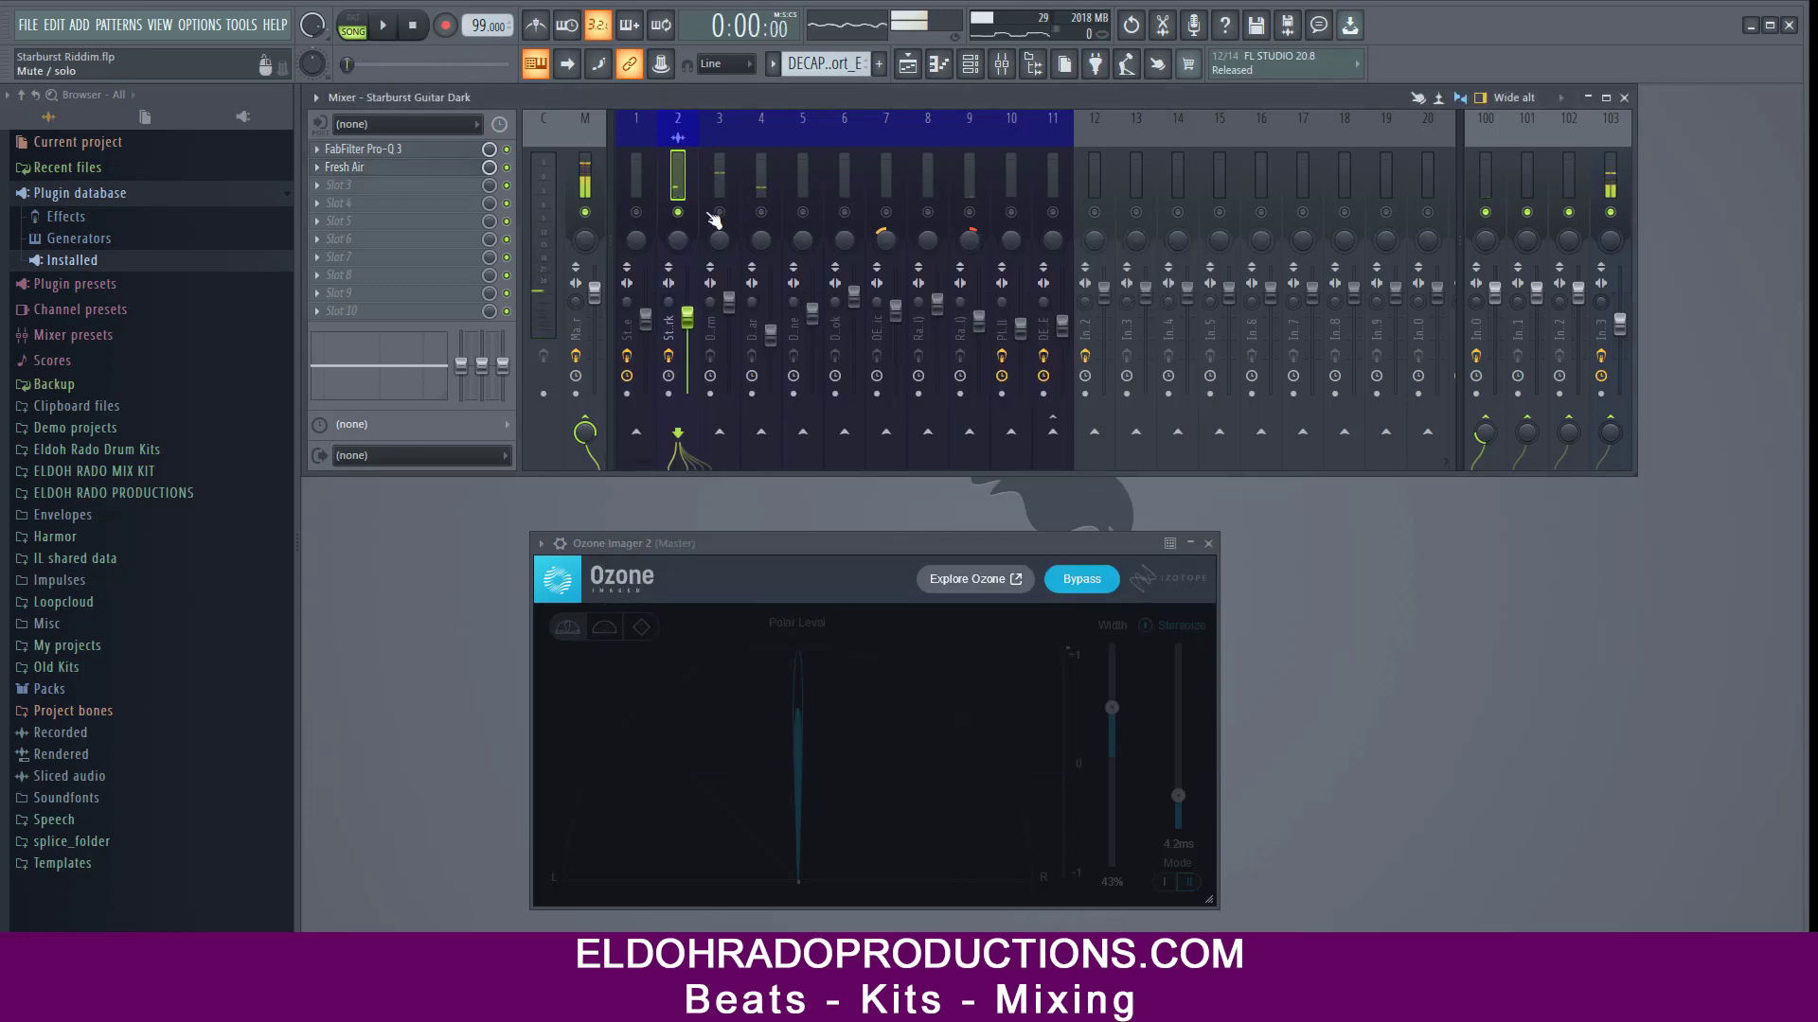
click(595, 185)
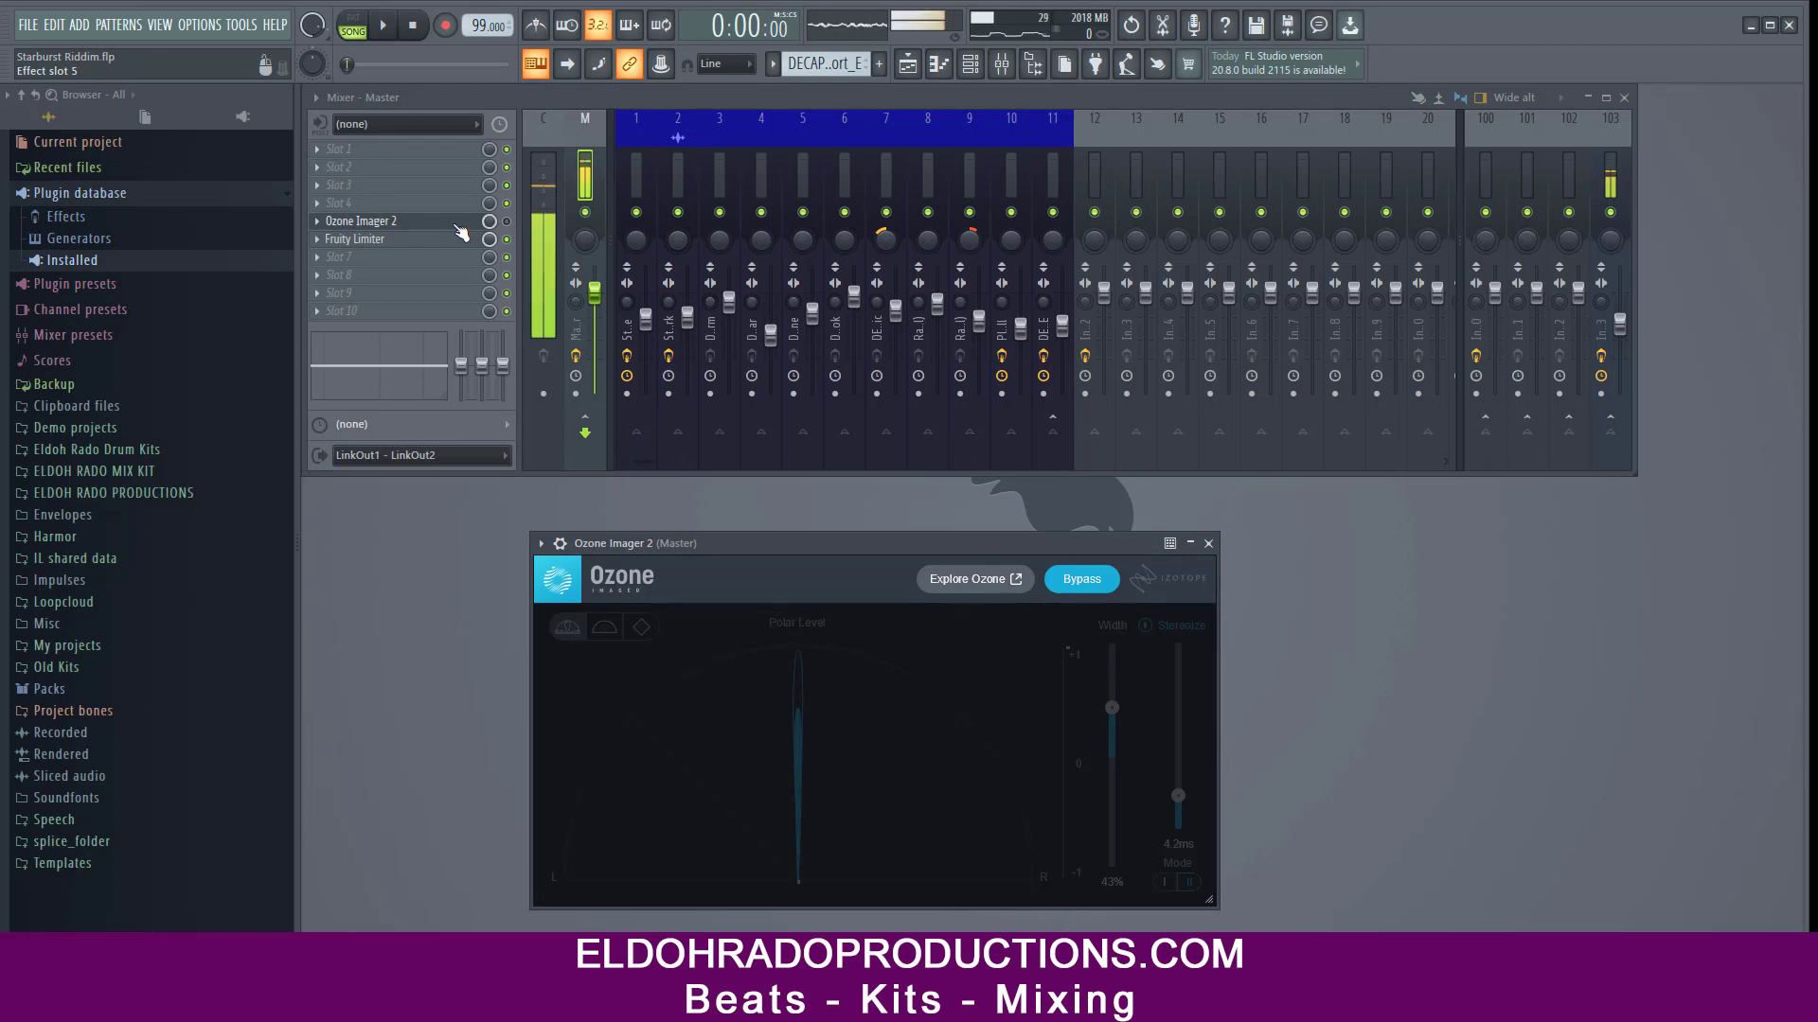
click(506, 222)
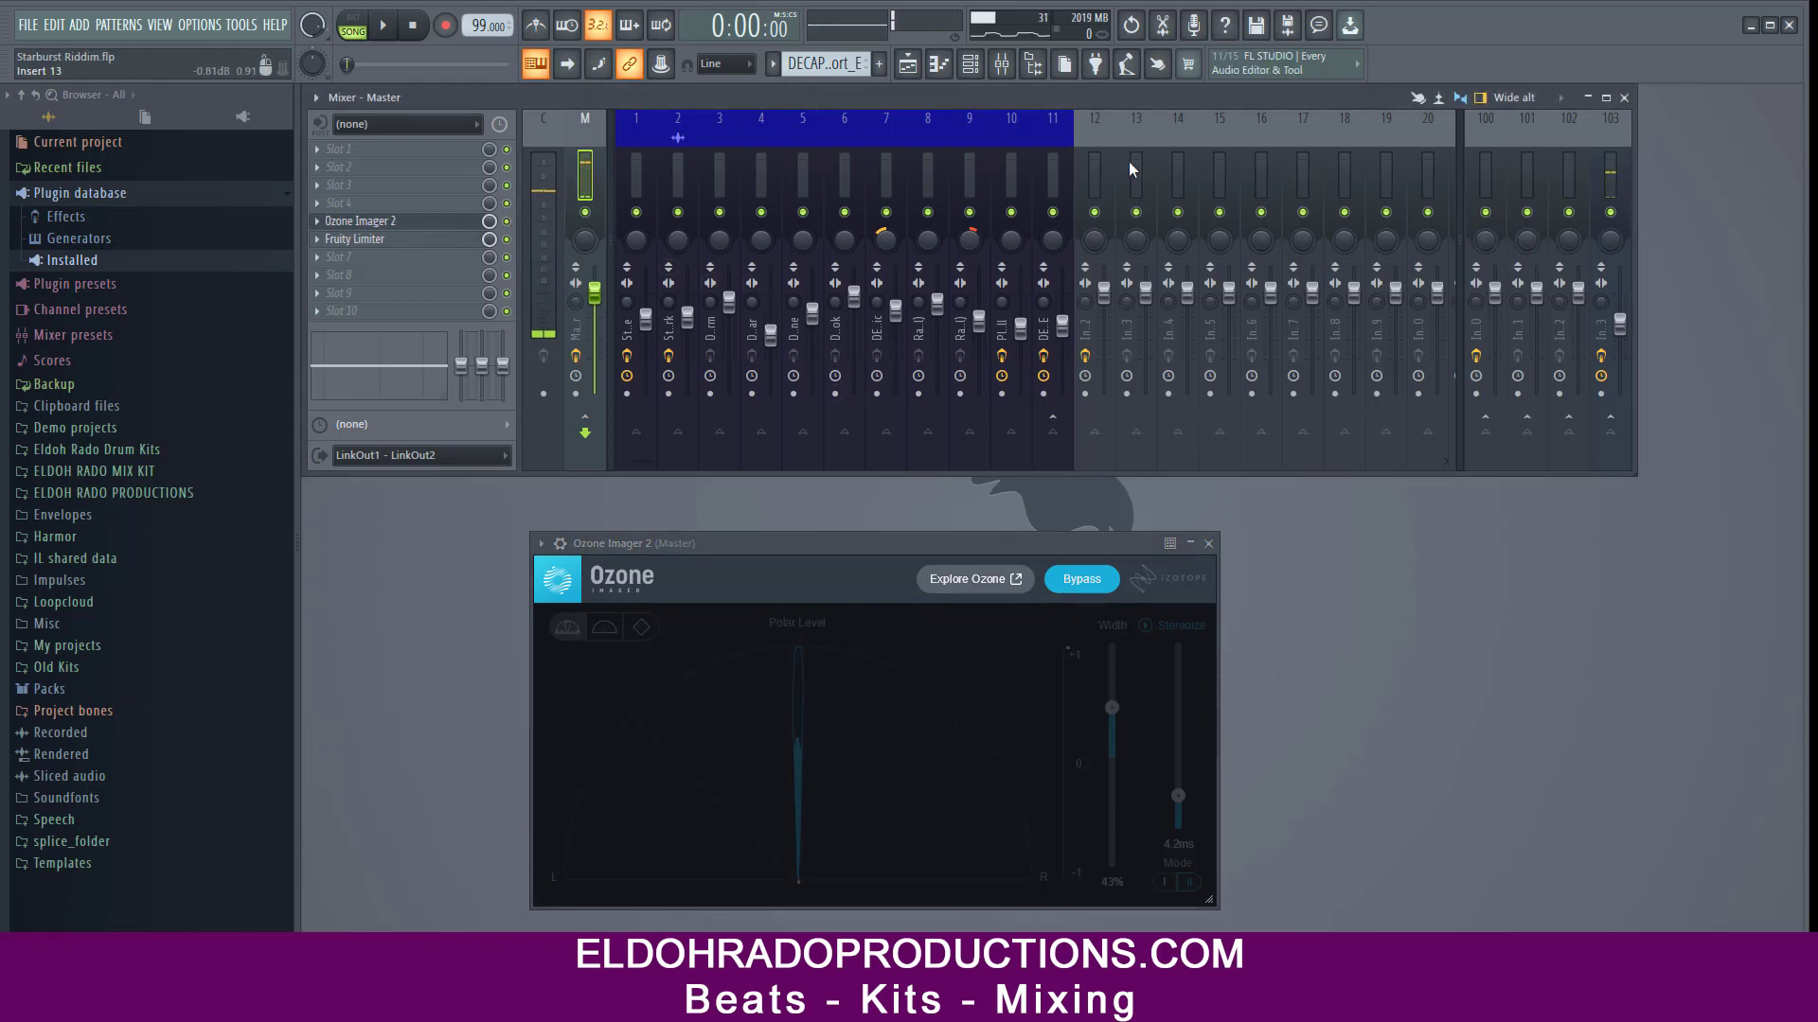
Restart playback from bar 9 of the arrangement, with the Master selected and the mixer back in view.
click(1057, 168)
click(589, 184)
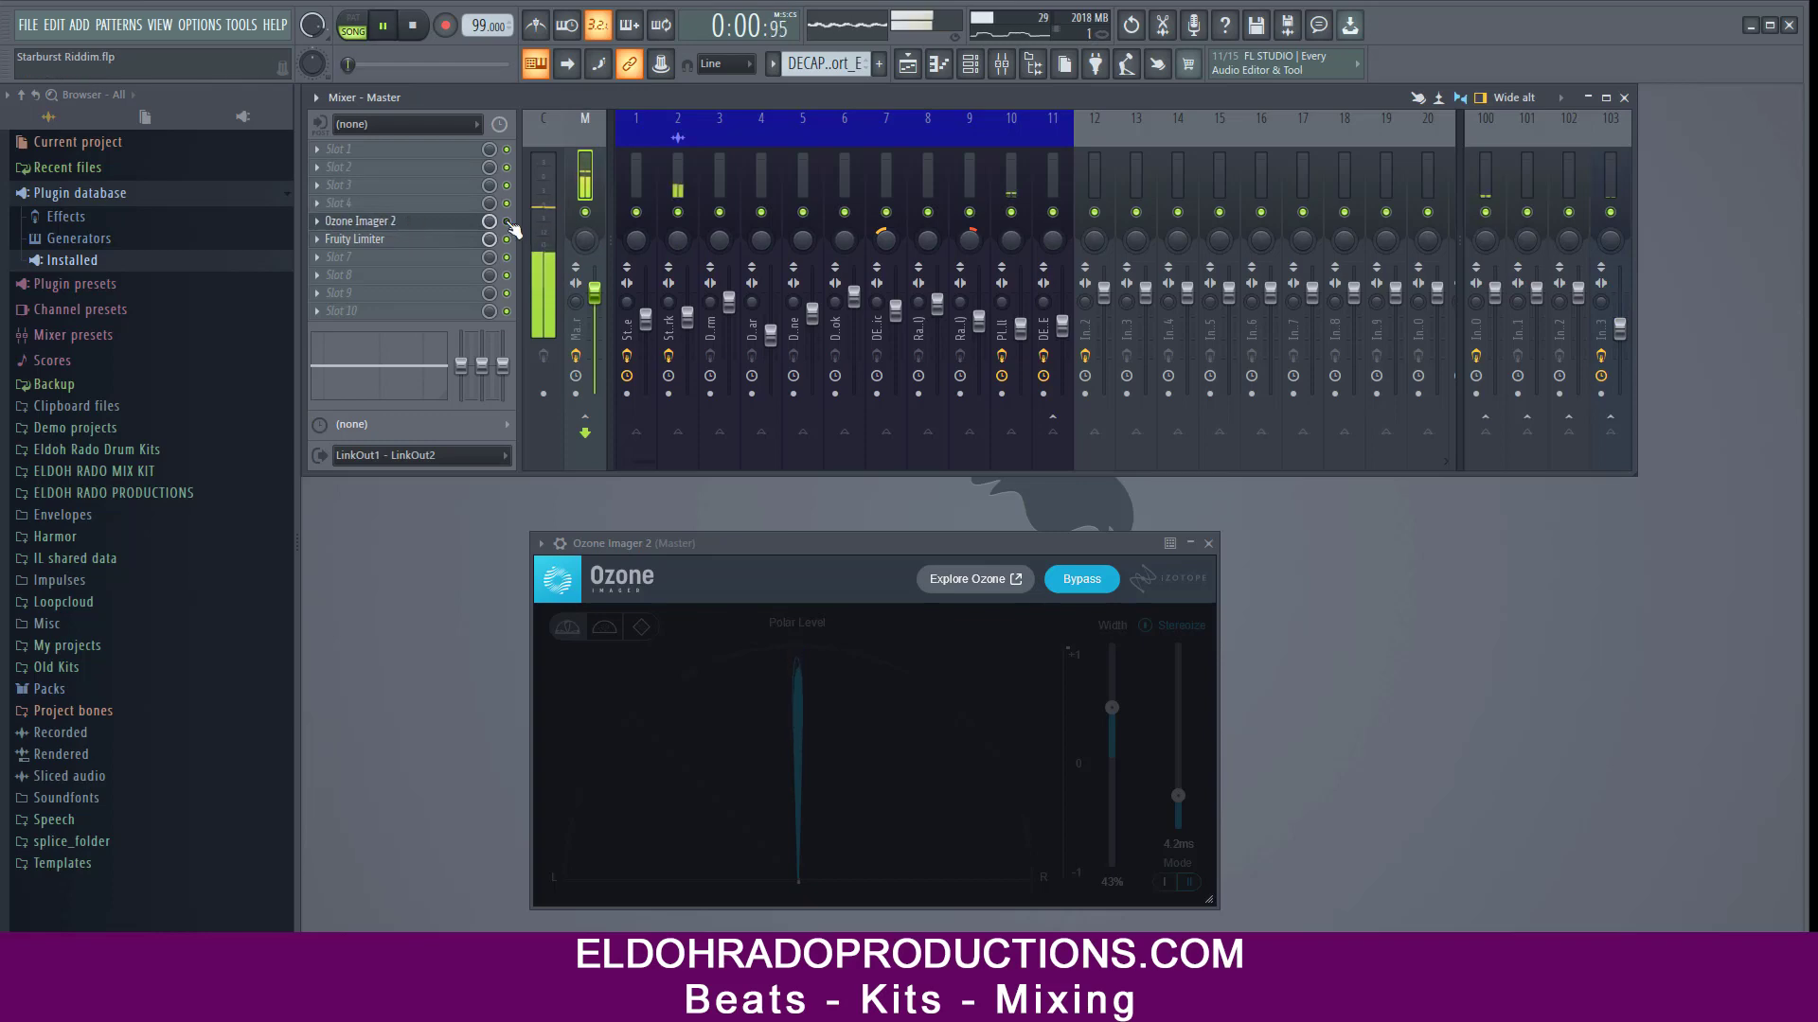
key(space)
click(907, 65)
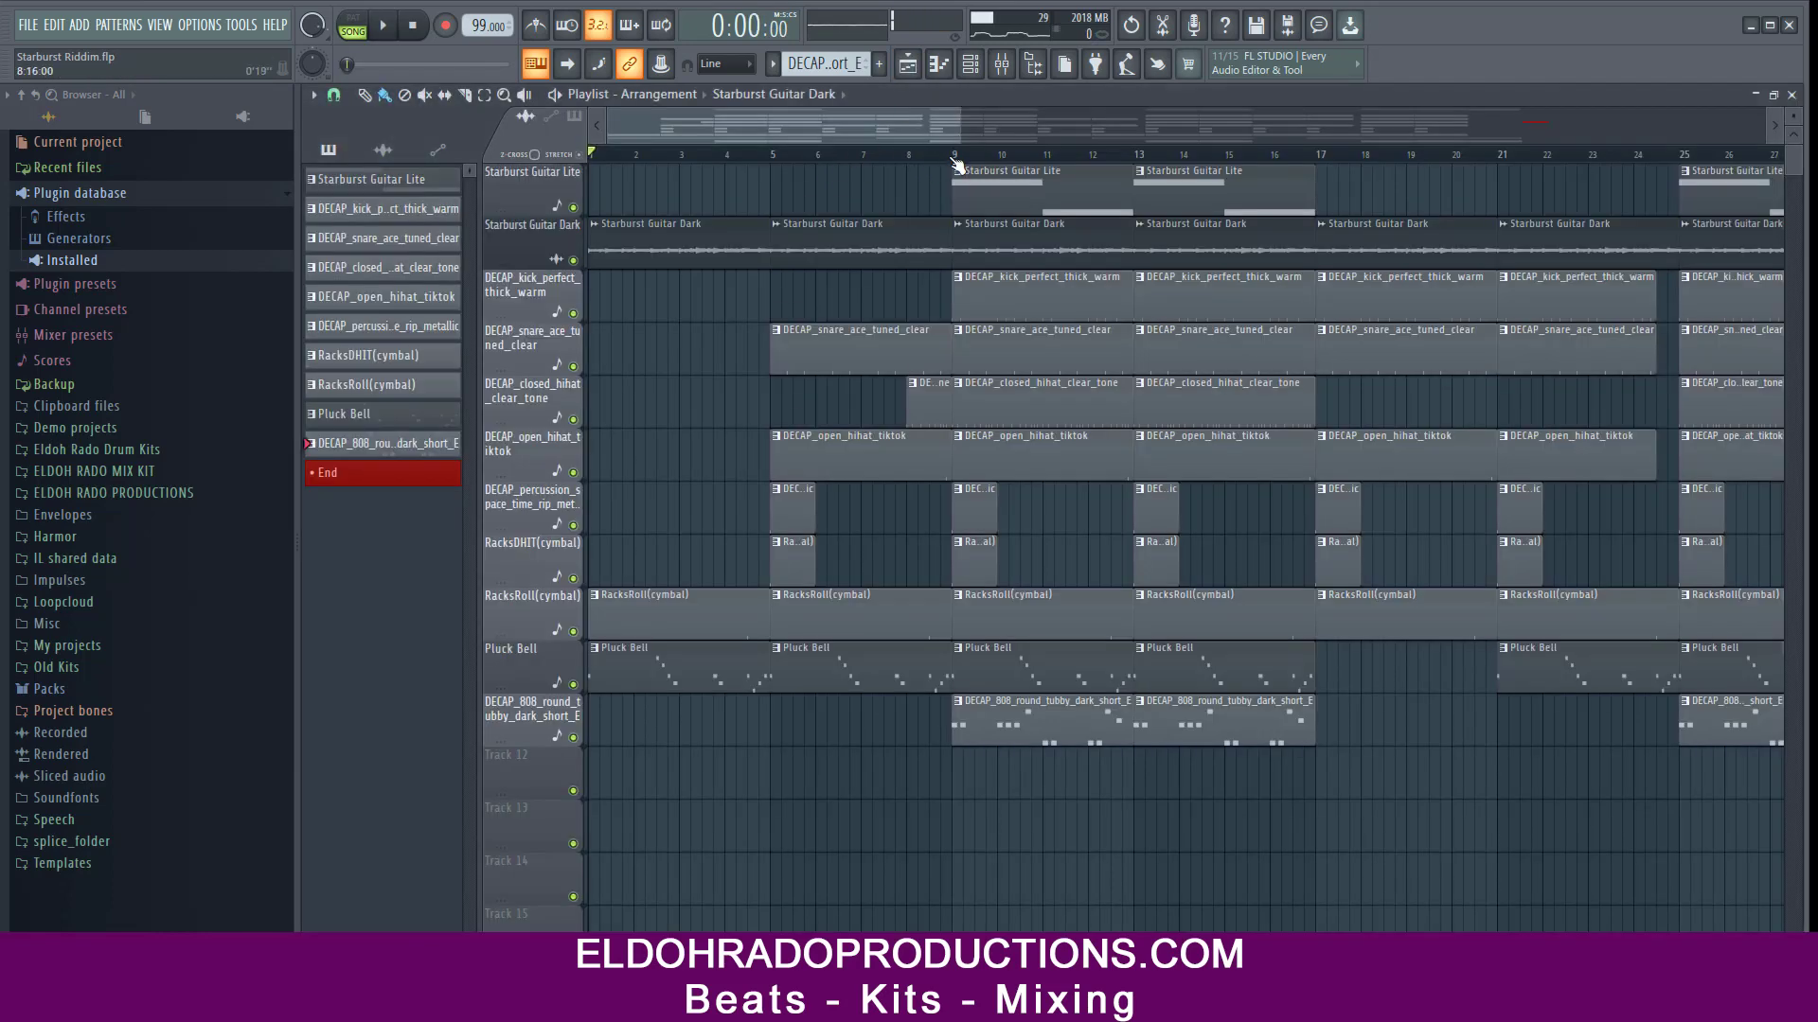
click(951, 155)
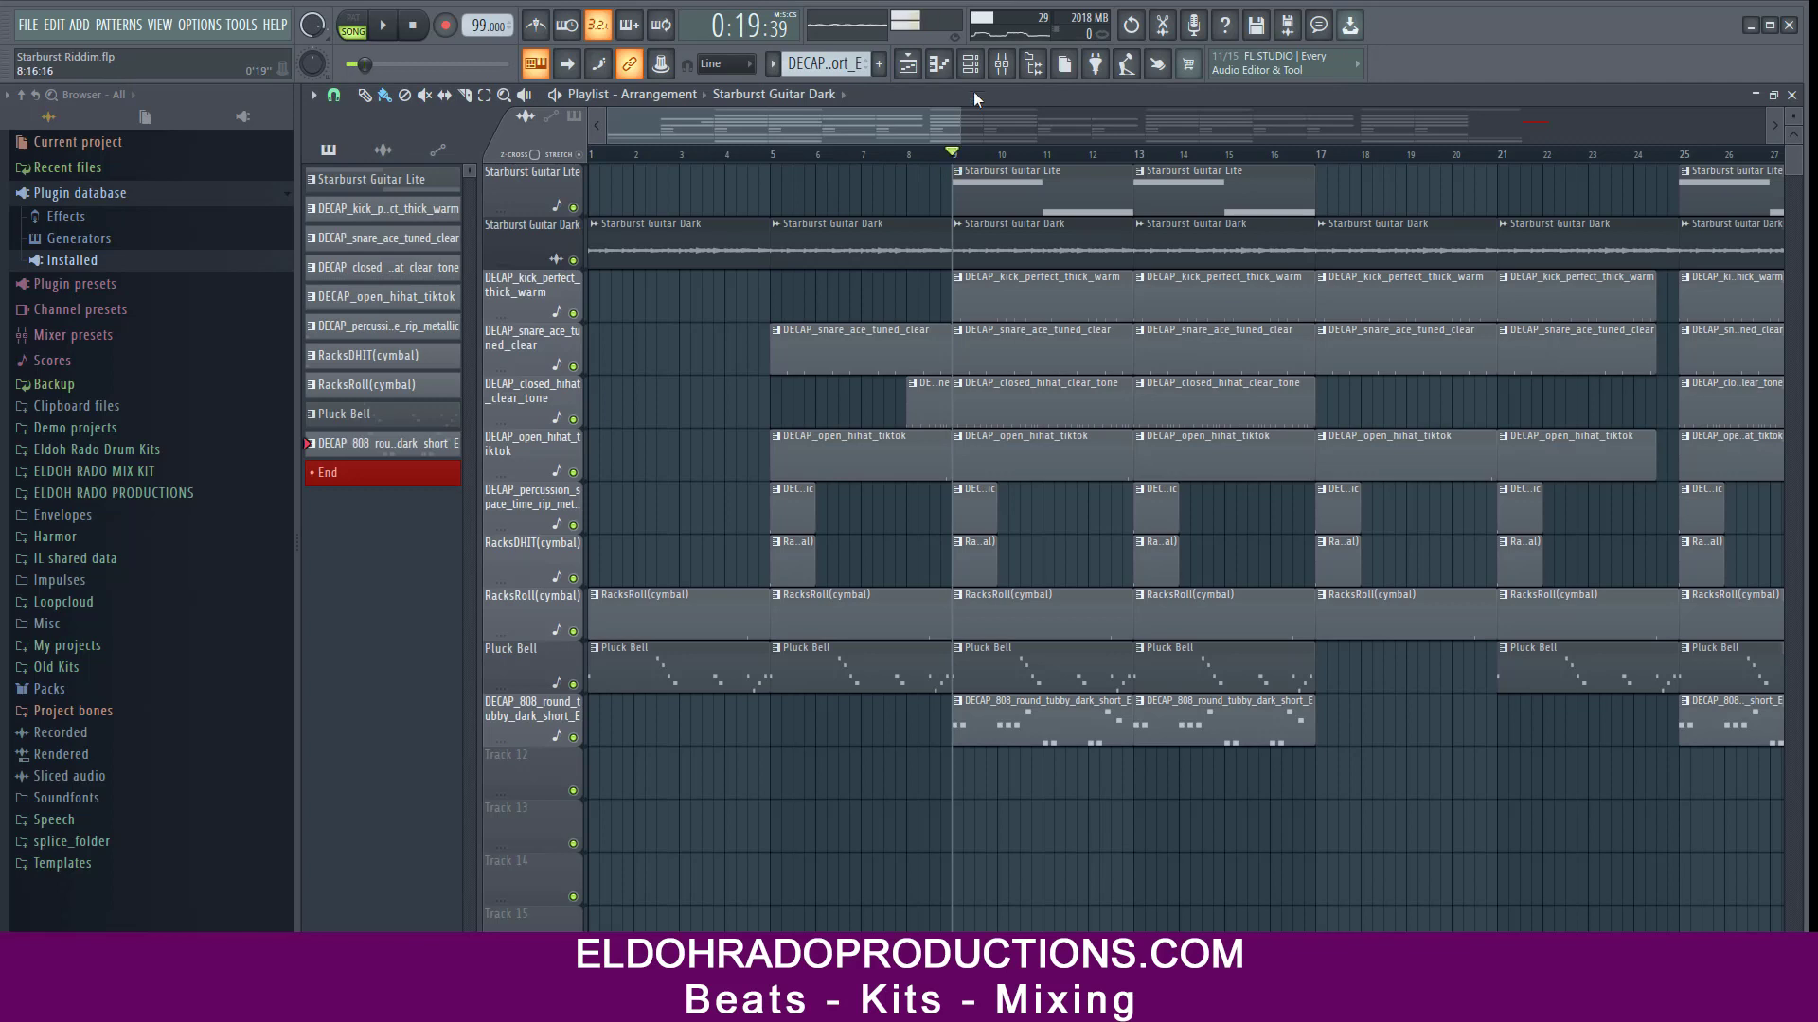
click(1792, 95)
key(space)
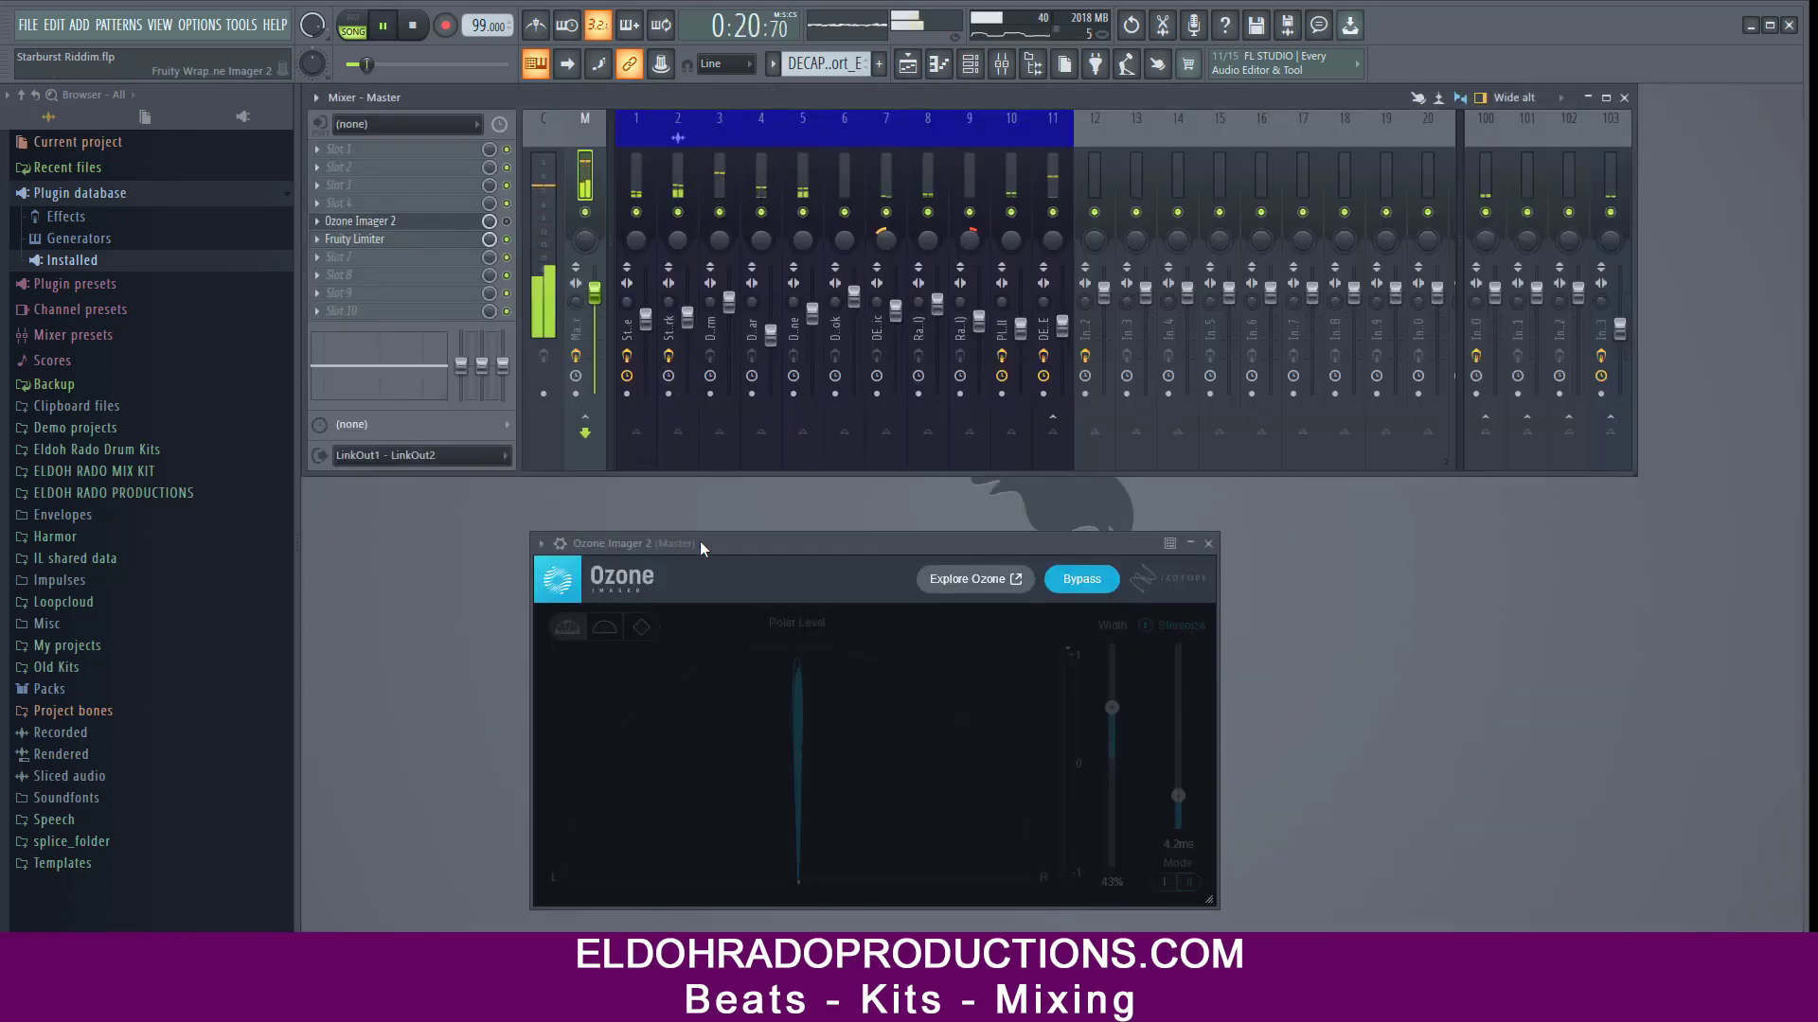
Move the Master's Ozone Imager 2 window up over the mixer, turn off its internal bypass and enable its effect slot.
drag(700, 541, 746, 339)
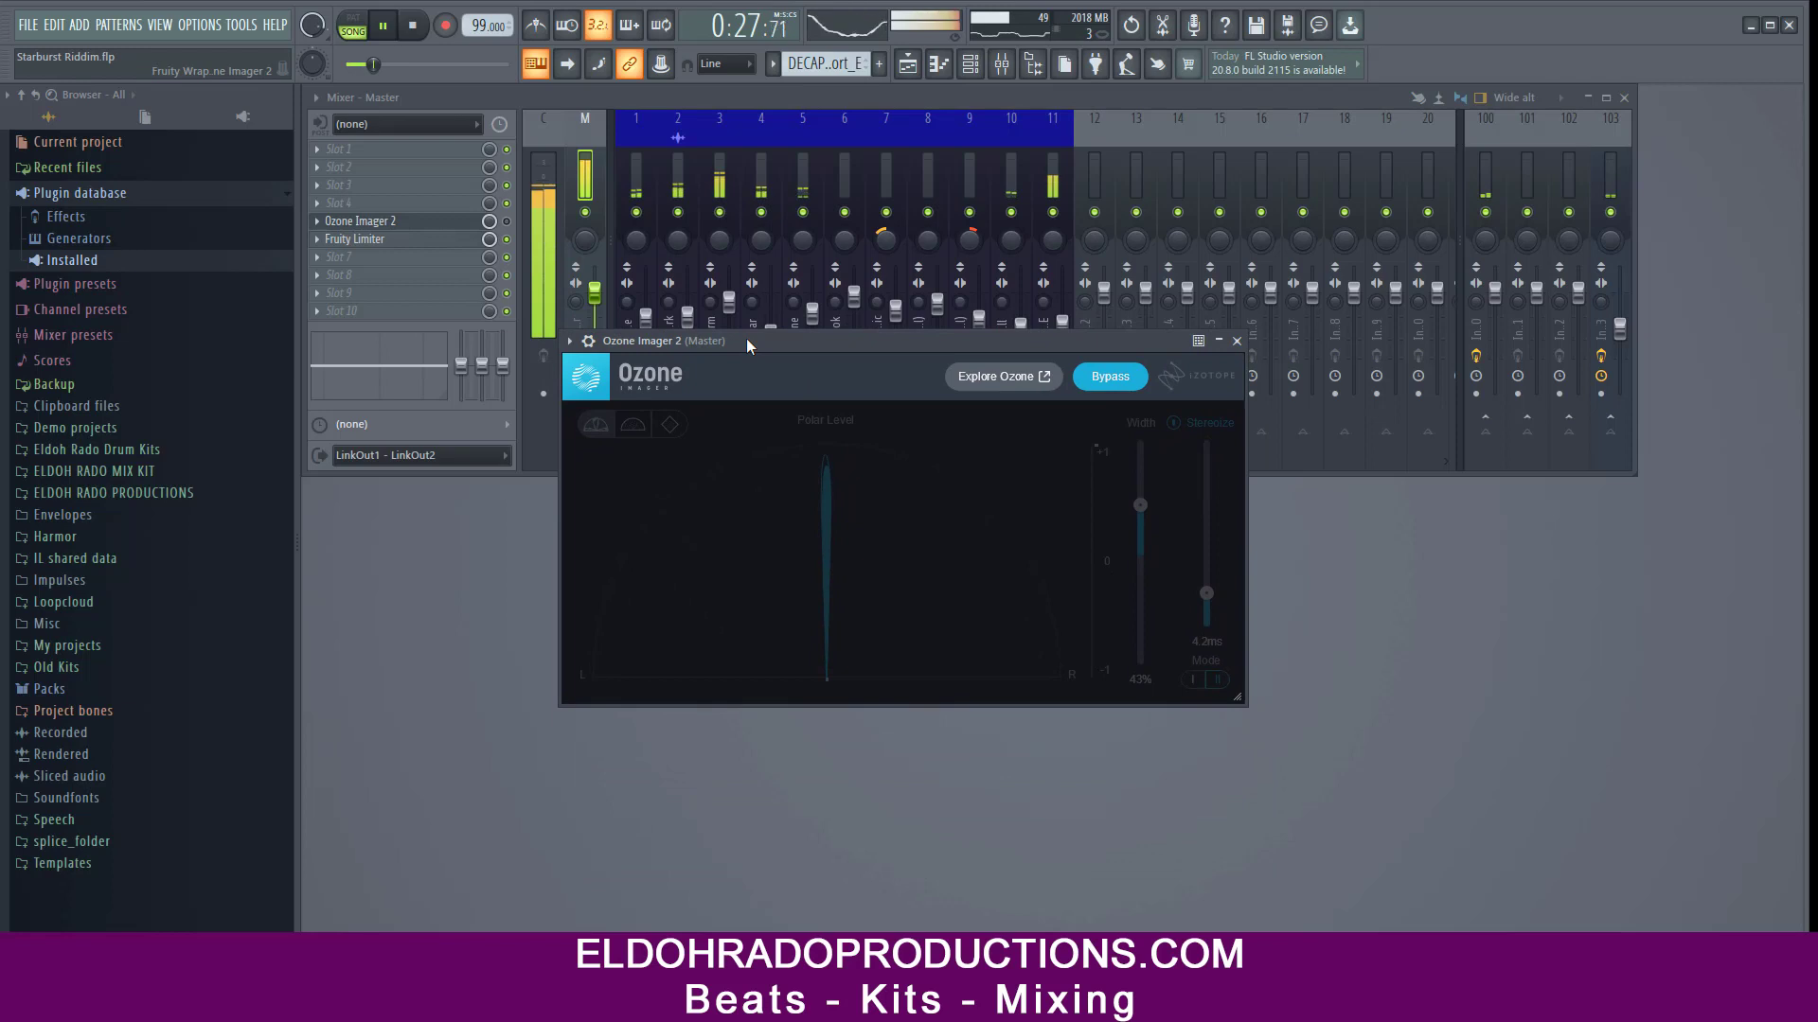
click(1109, 385)
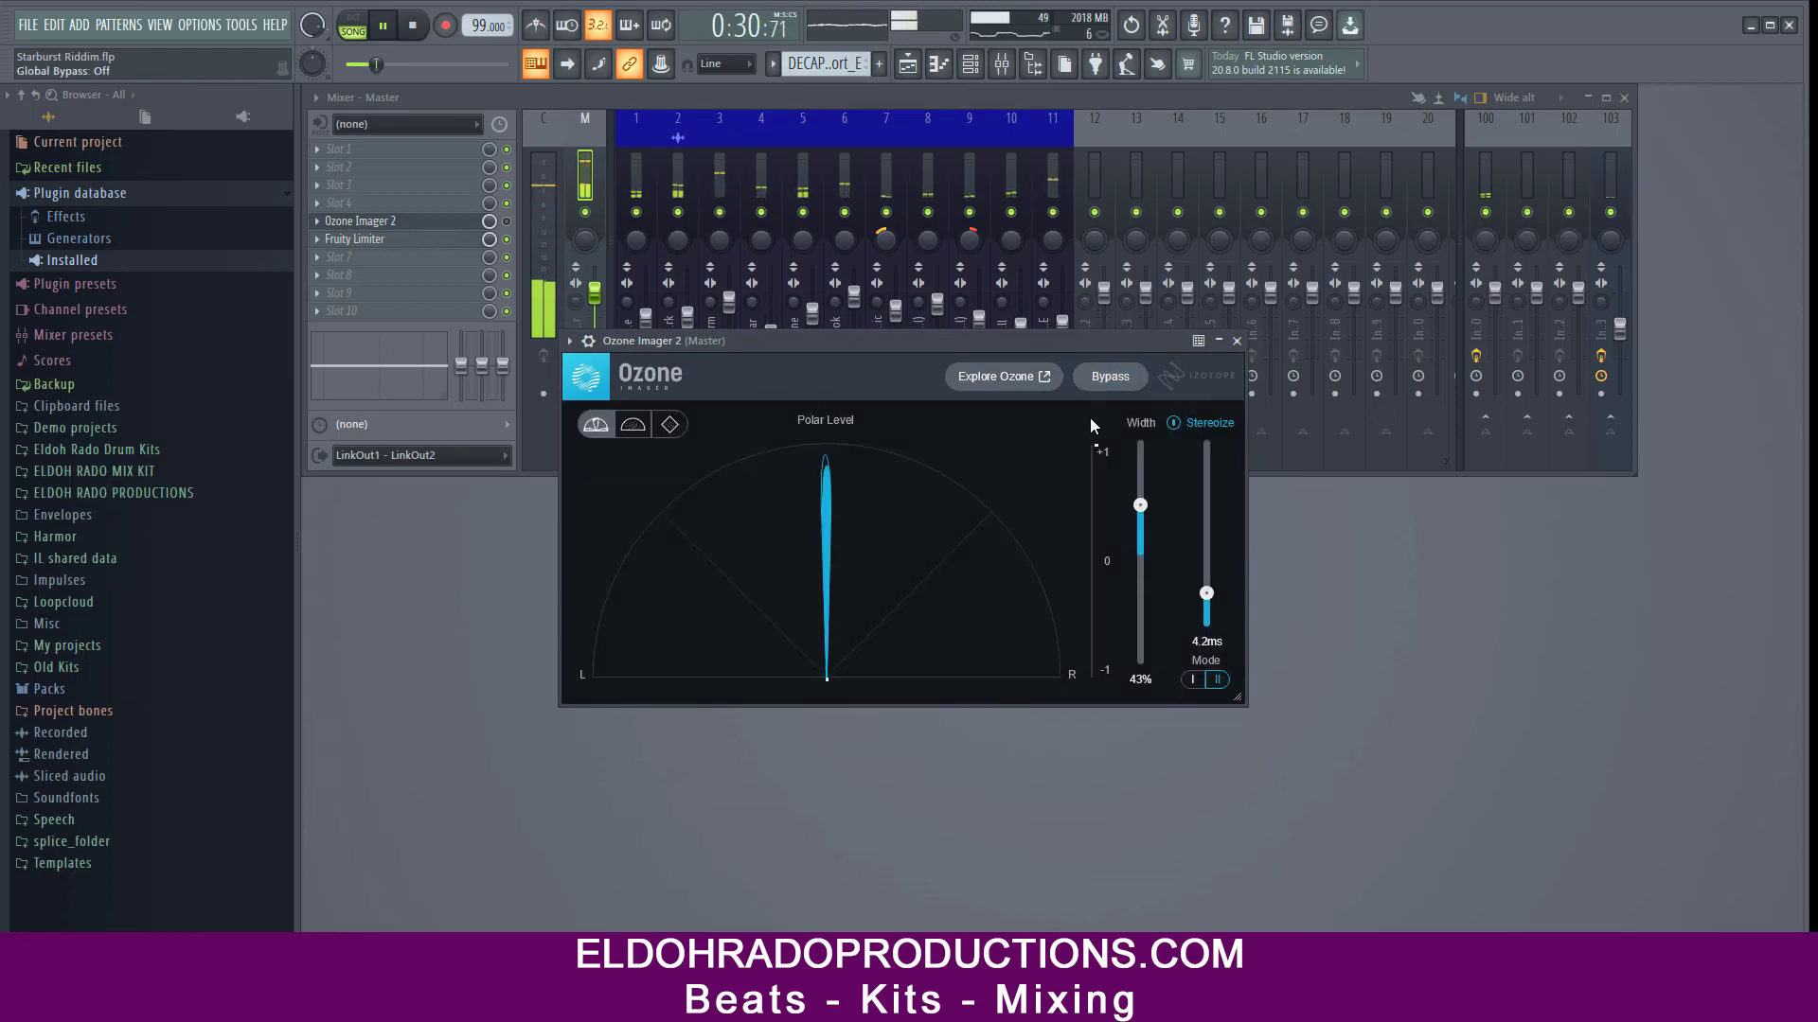
click(516, 232)
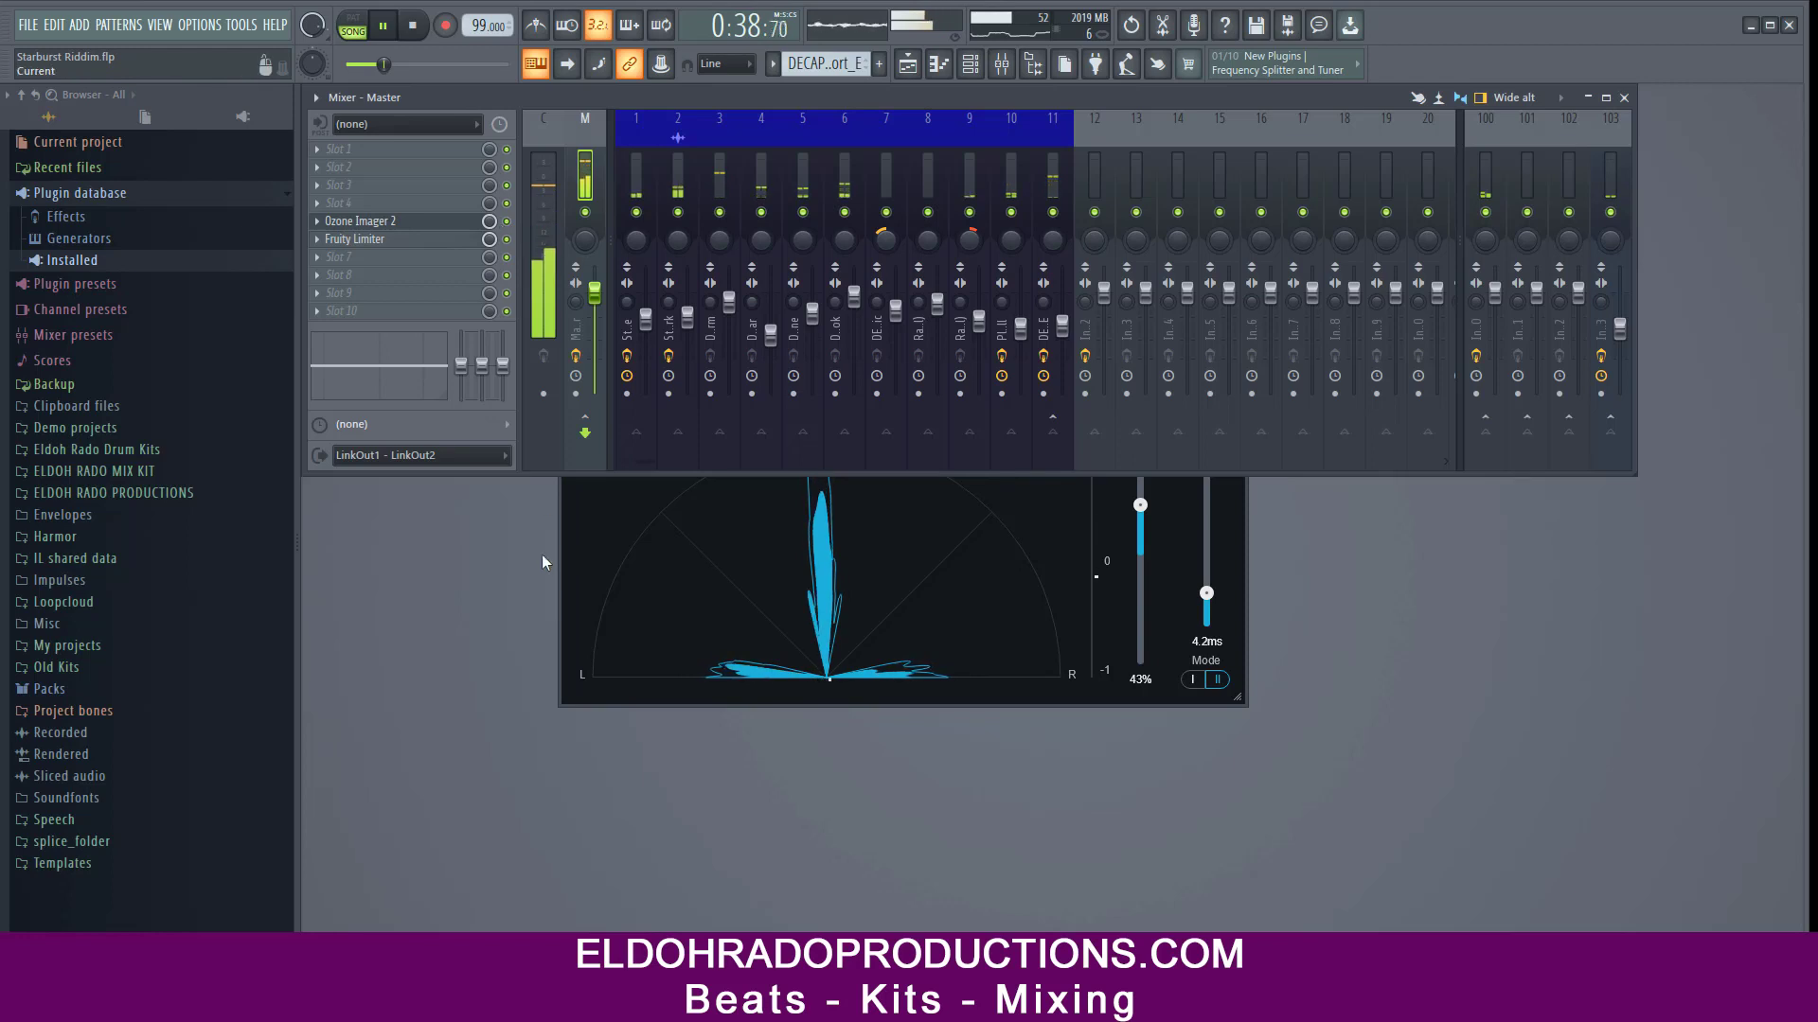
Bring Ozone Imager 2 to the front and toggle its bypass to compare the stereo width of the full mix.
click(601, 676)
click(1109, 377)
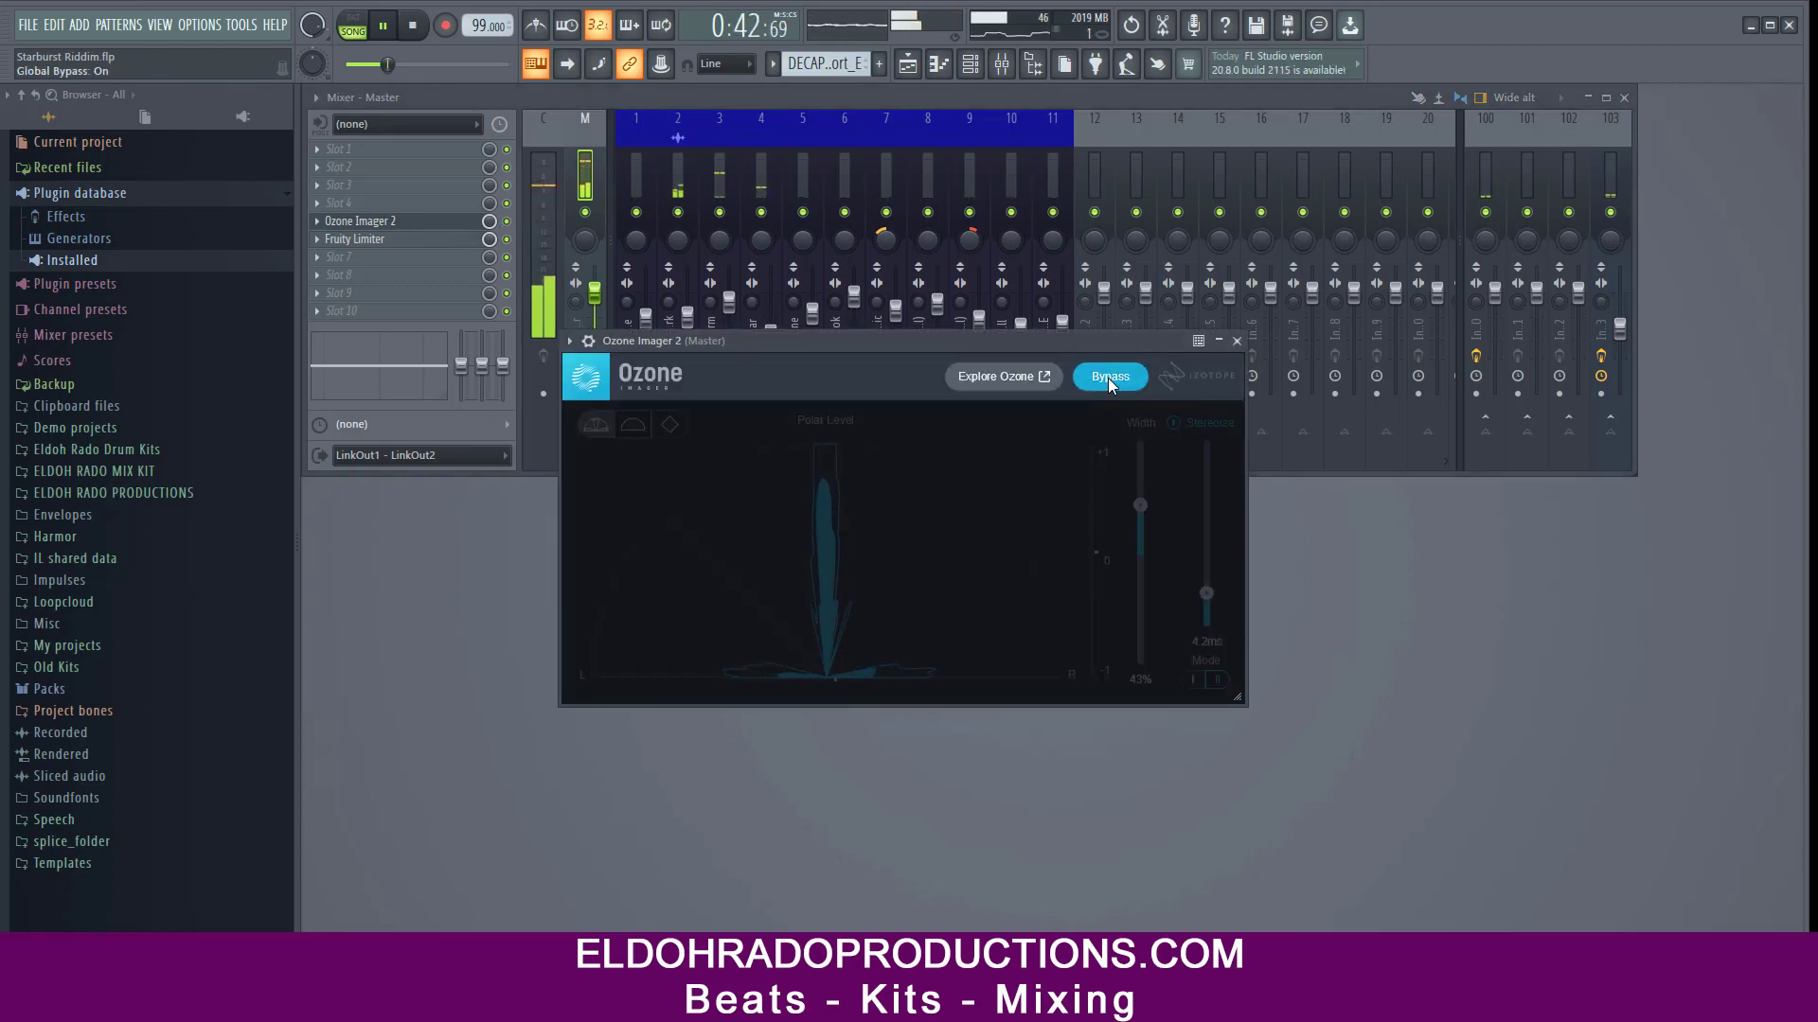
click(1110, 378)
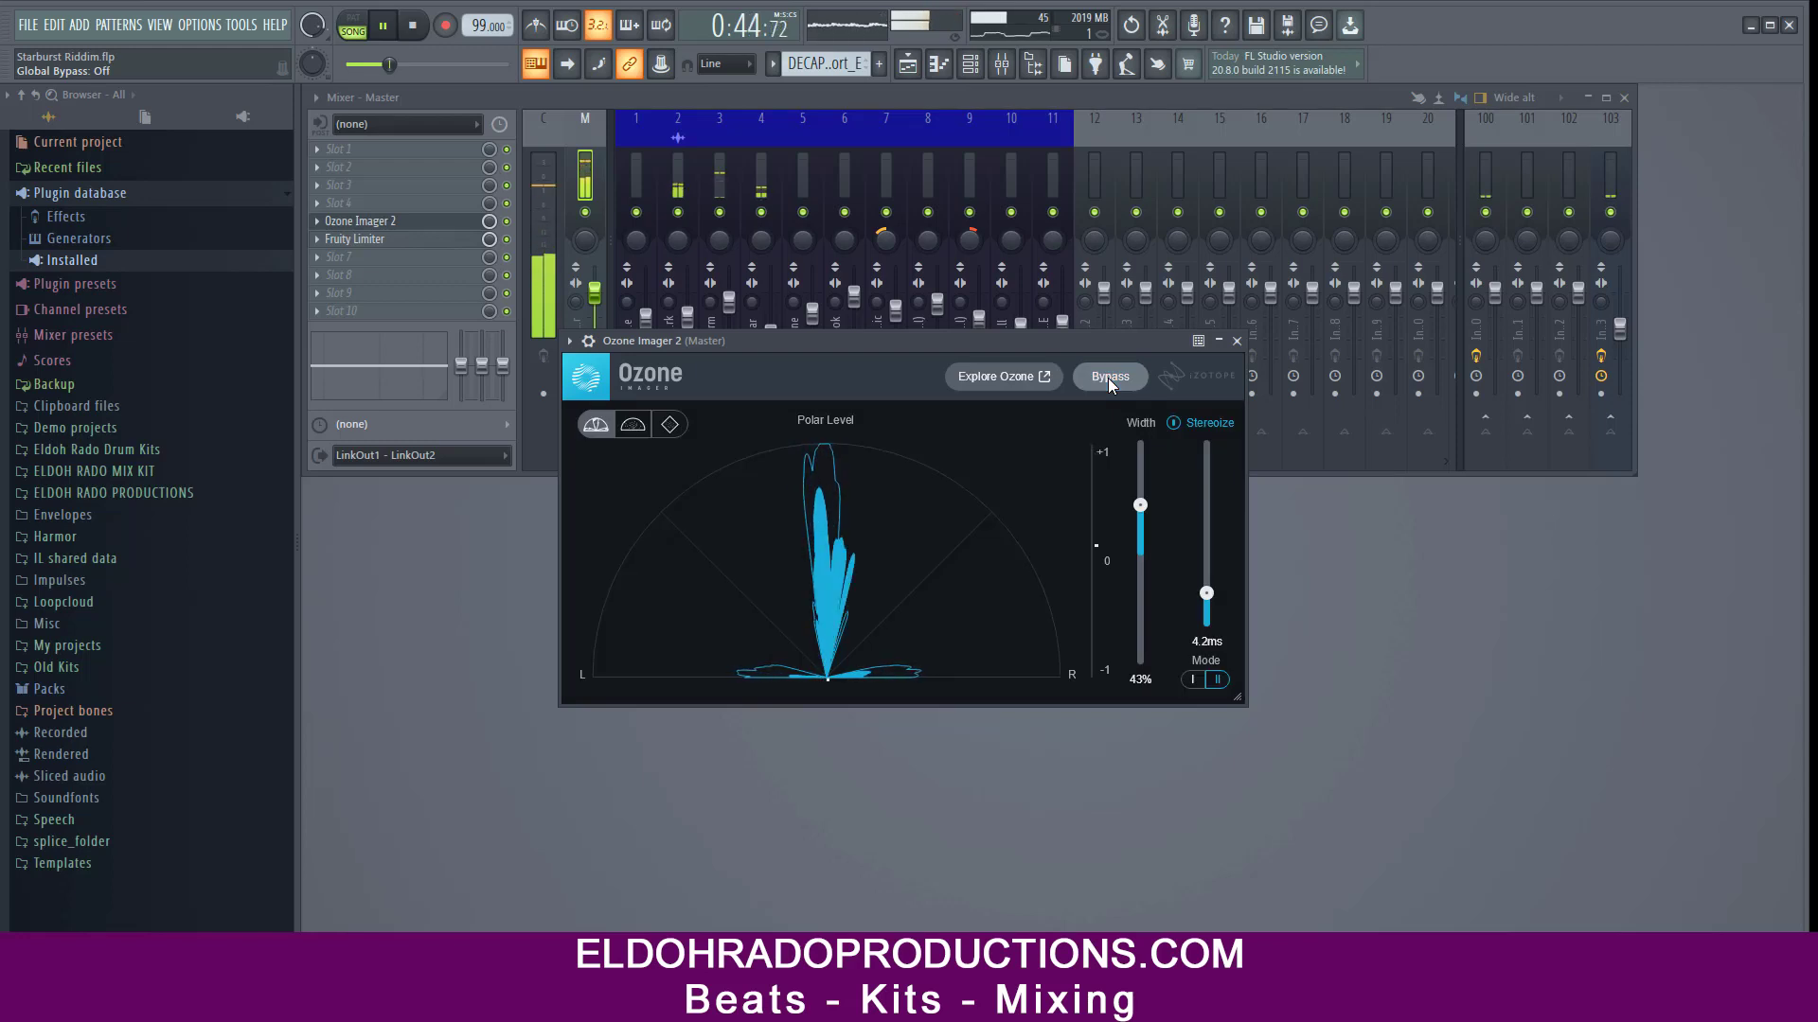
Reduce the Master's Ozone Imager 2 Width to 40% and compare the mix with the imager bypassed and active.
drag(1140, 506, 1140, 510)
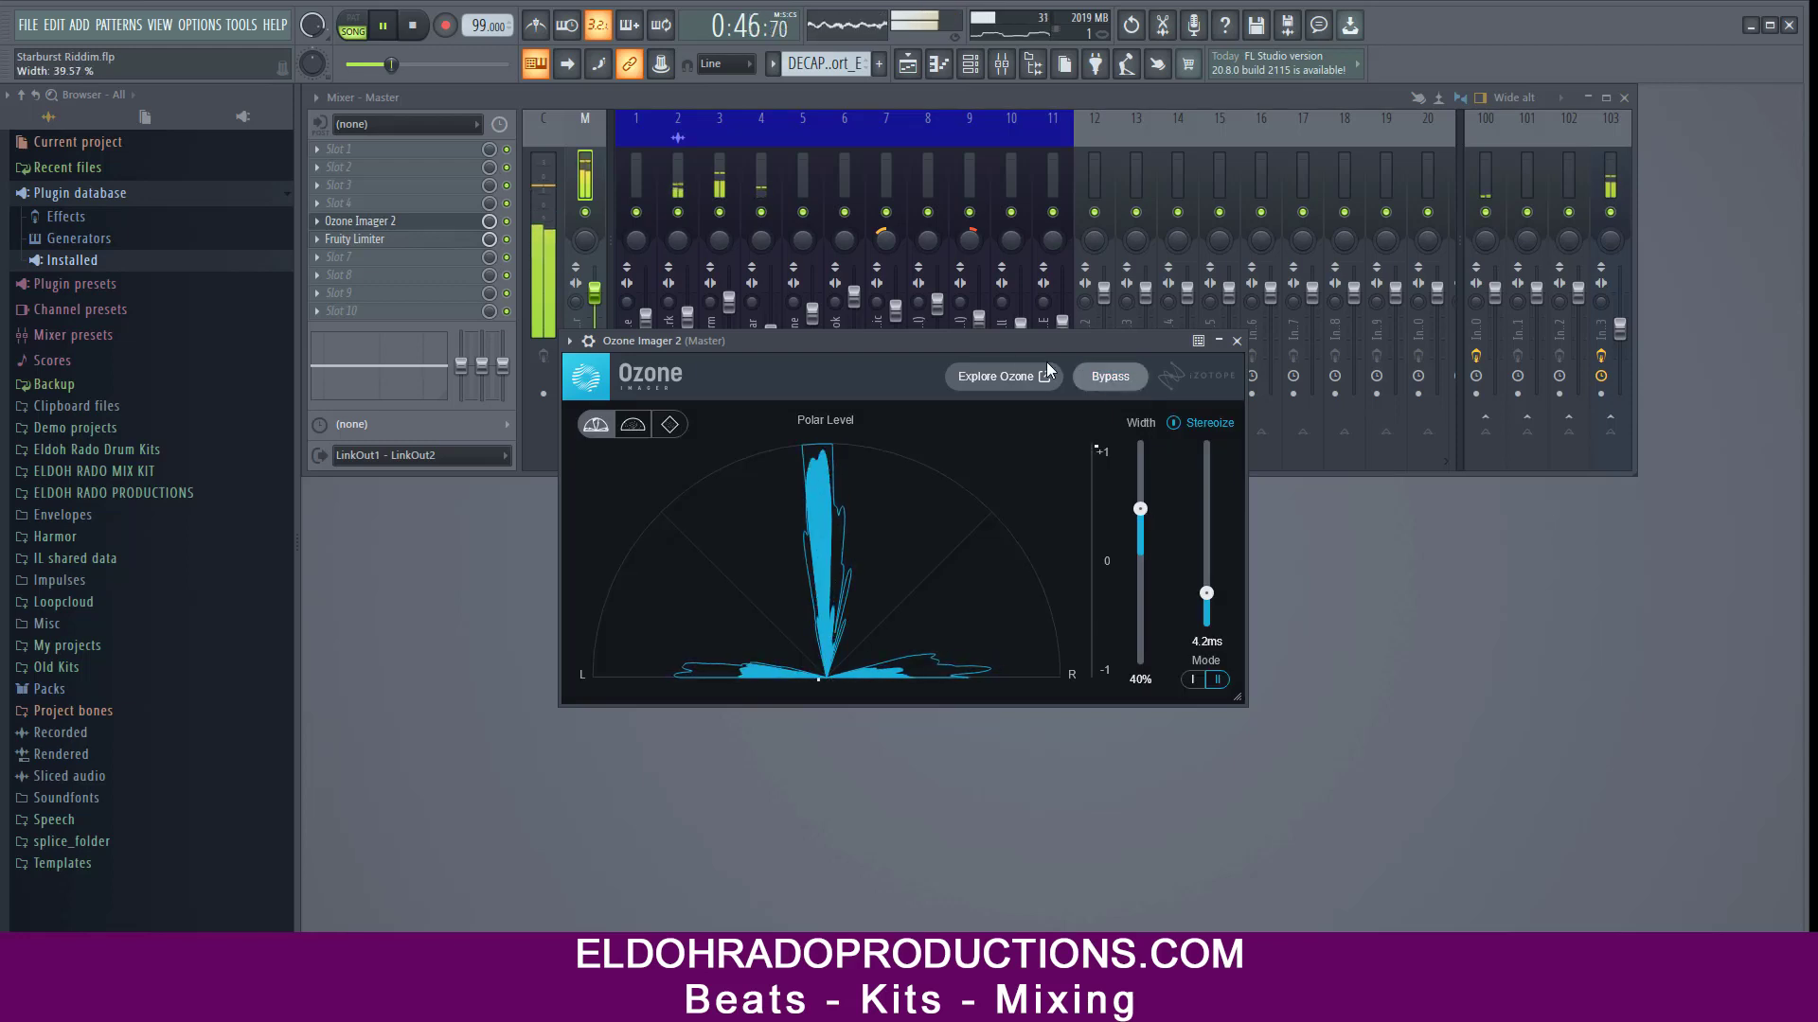
drag(997, 347, 1033, 339)
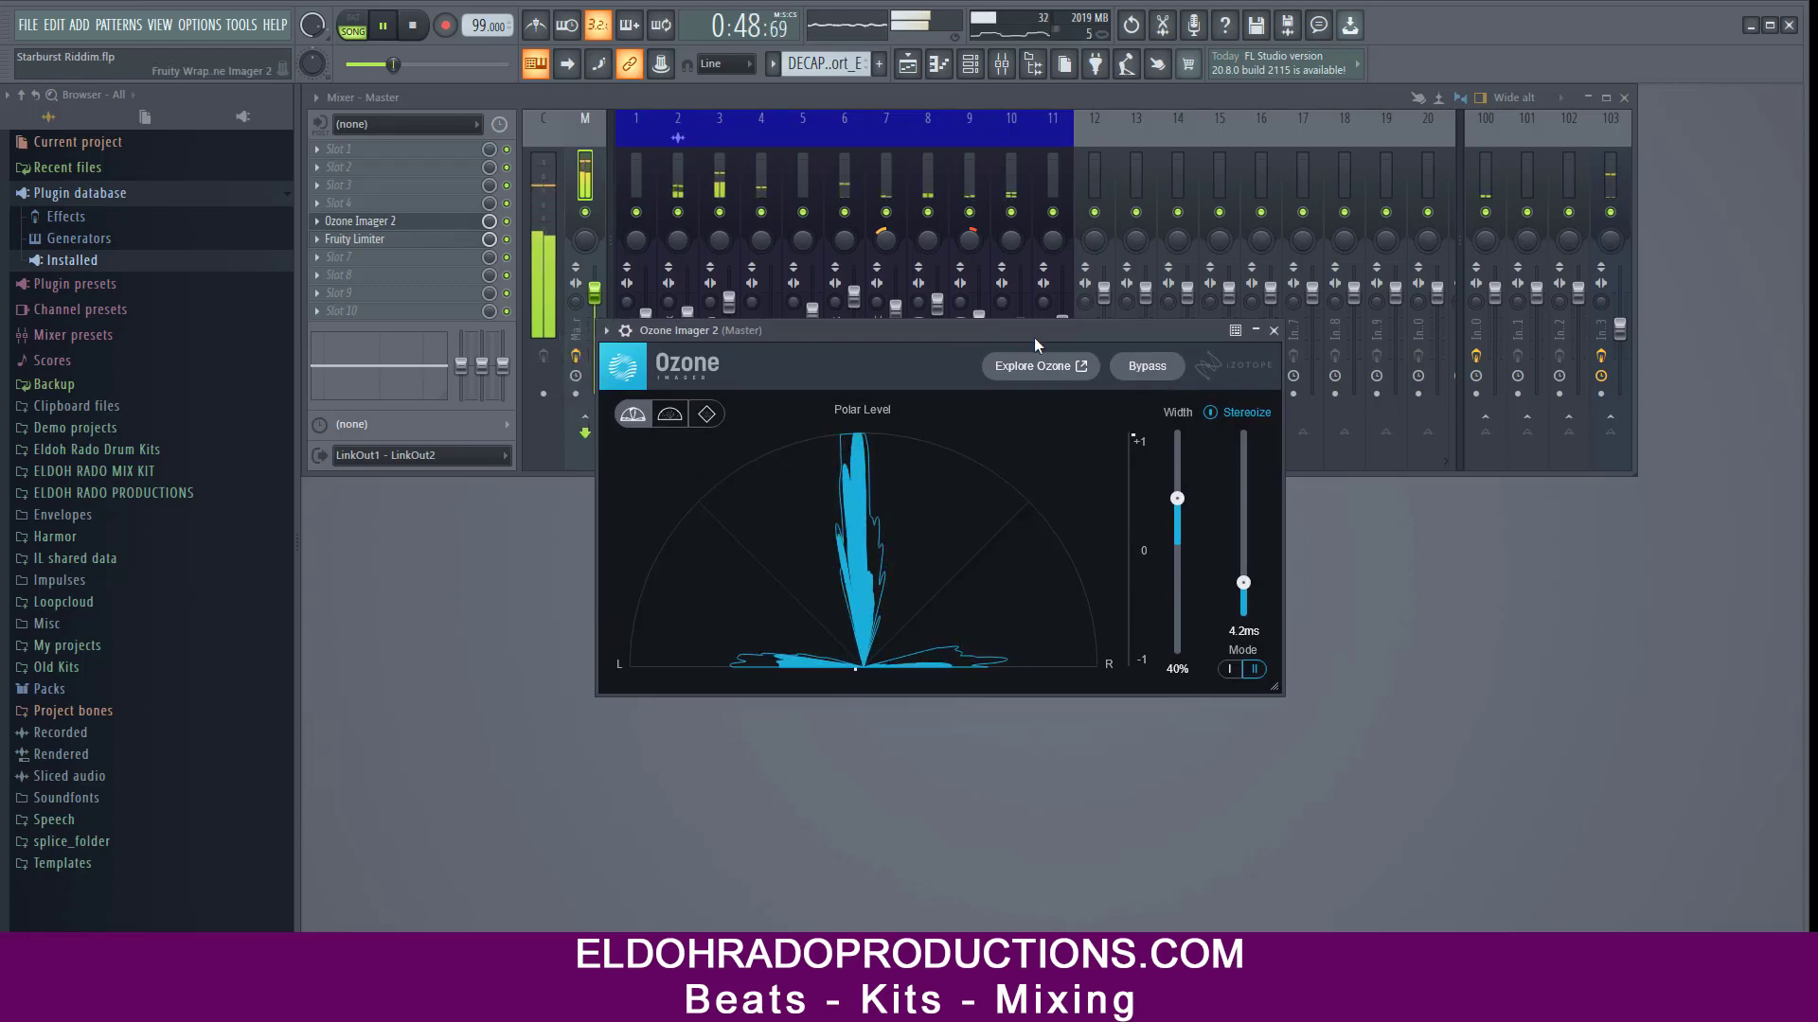
click(1136, 372)
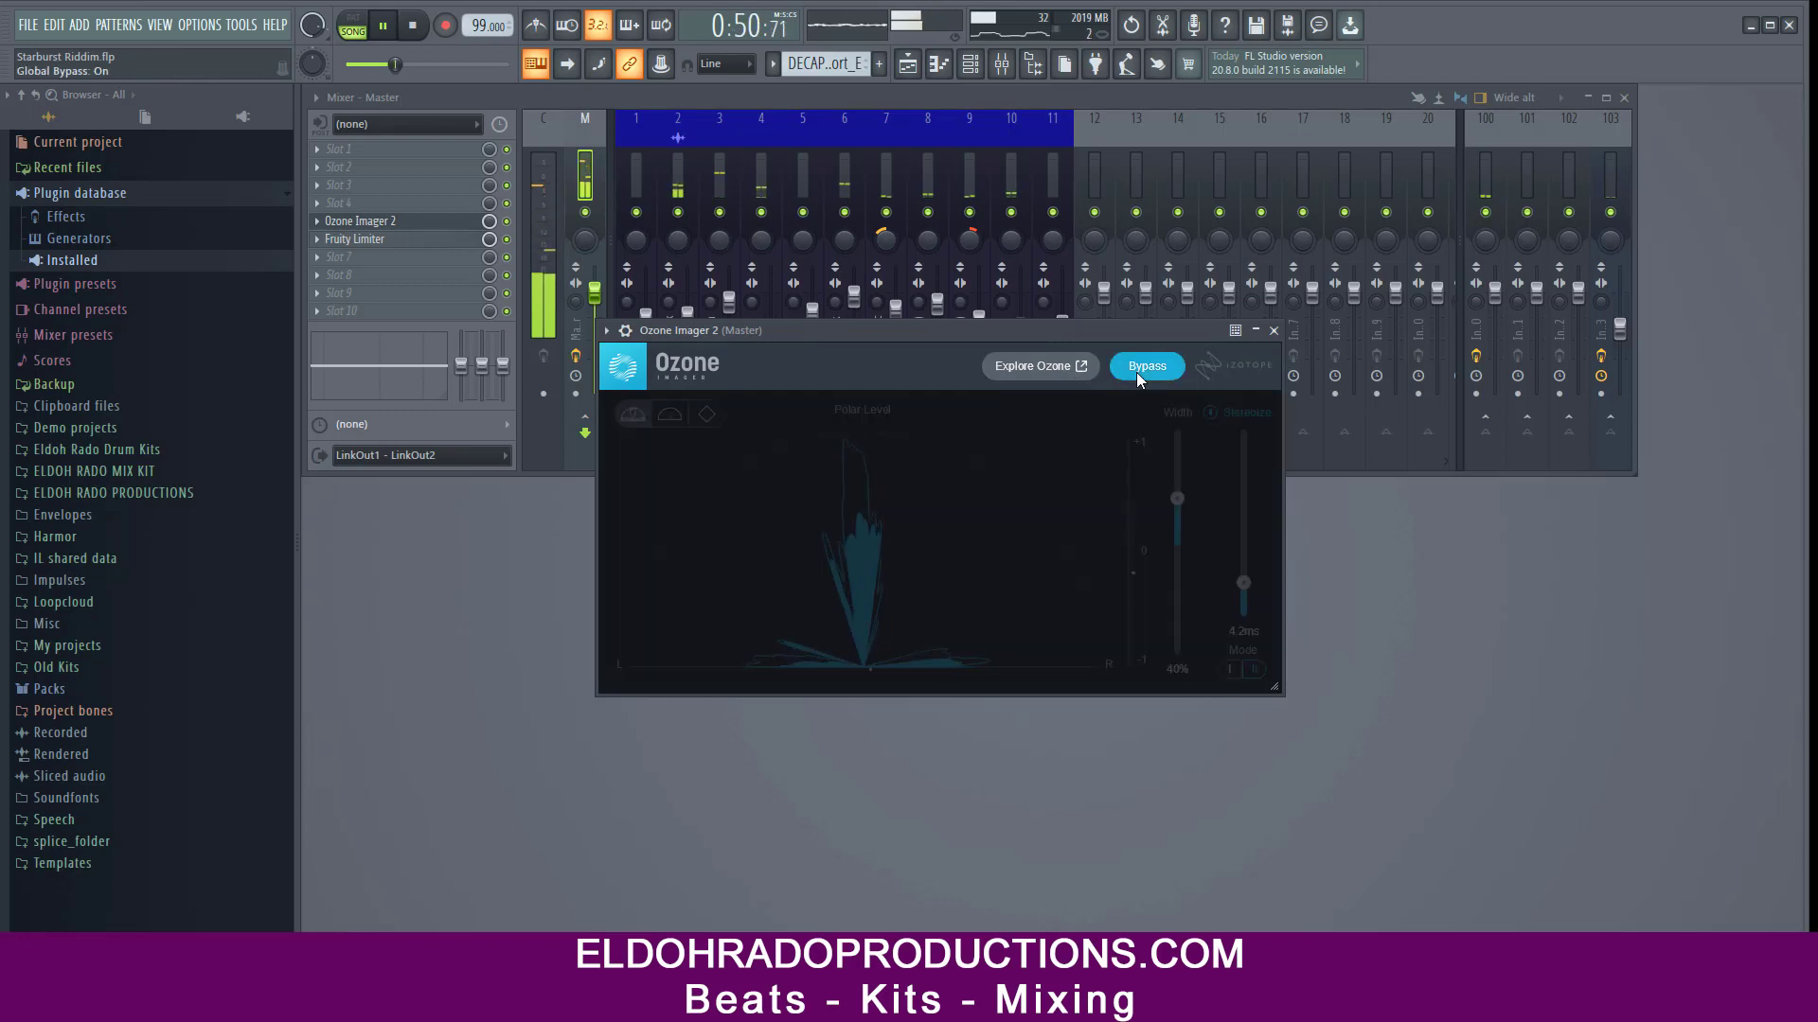
click(1136, 372)
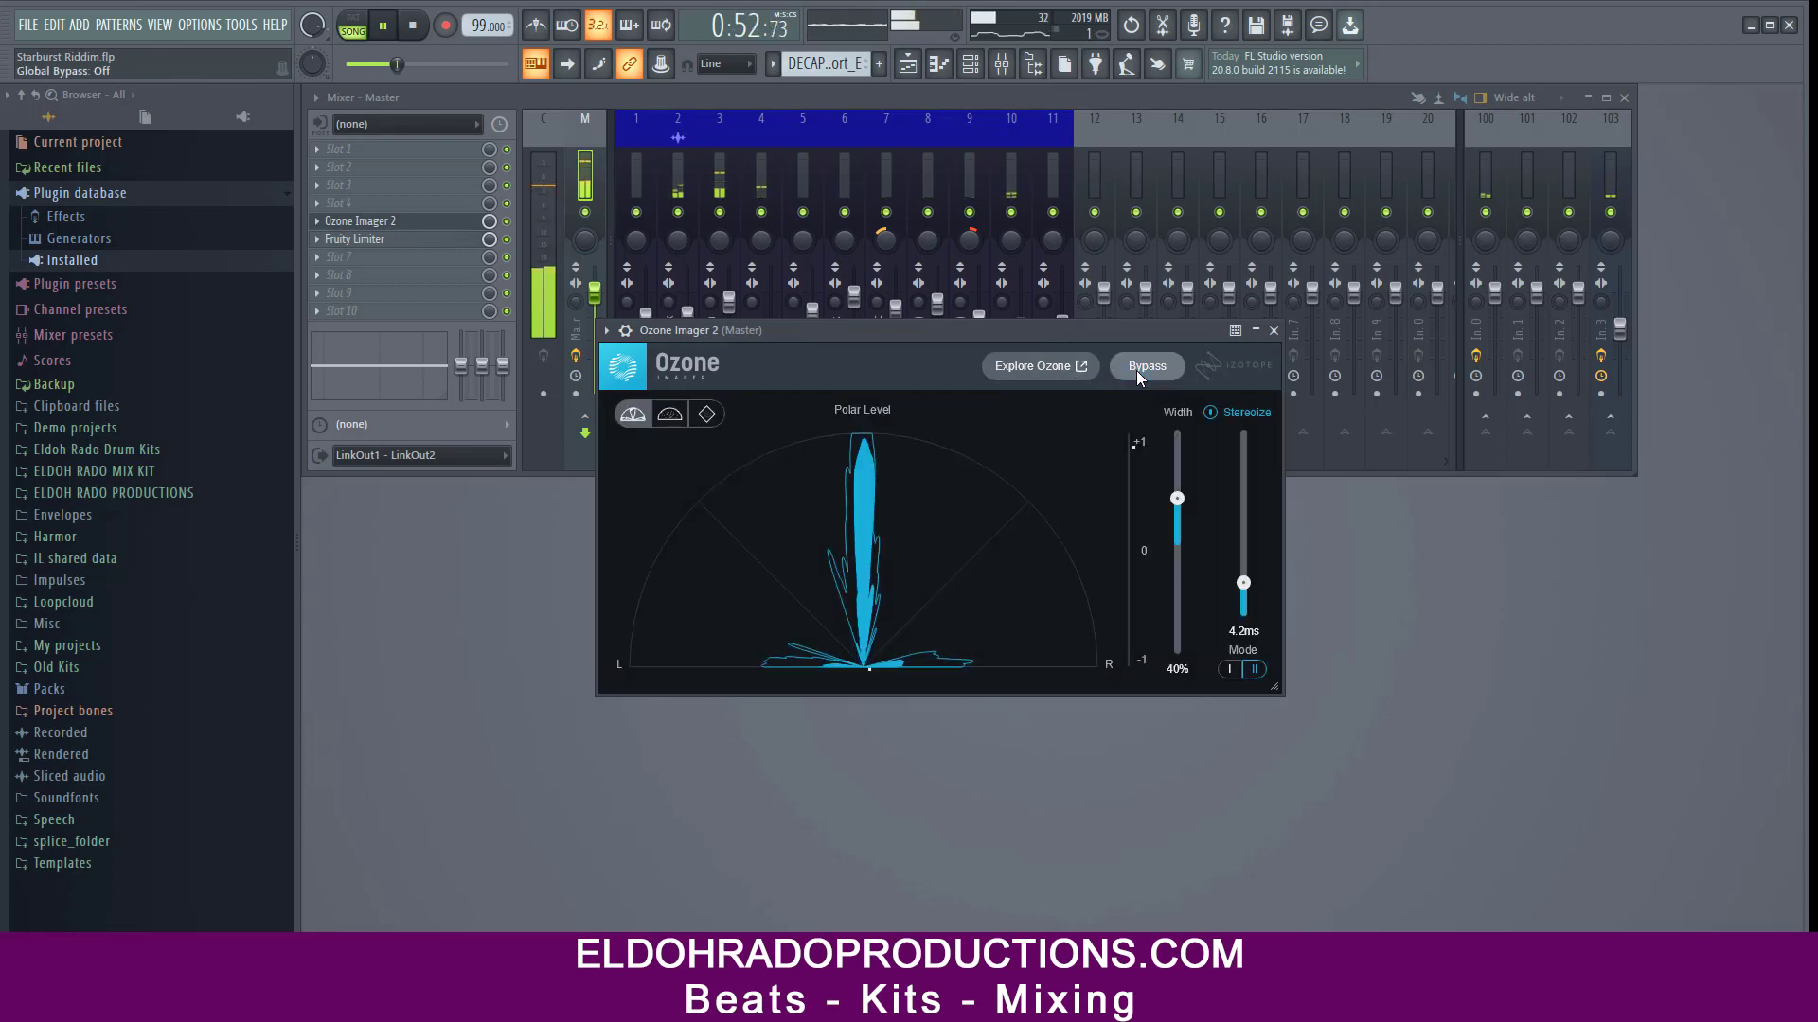
Reposition the Ozone Imager 2 window, stop playback and close the plugin.
drag(1013, 335, 971, 314)
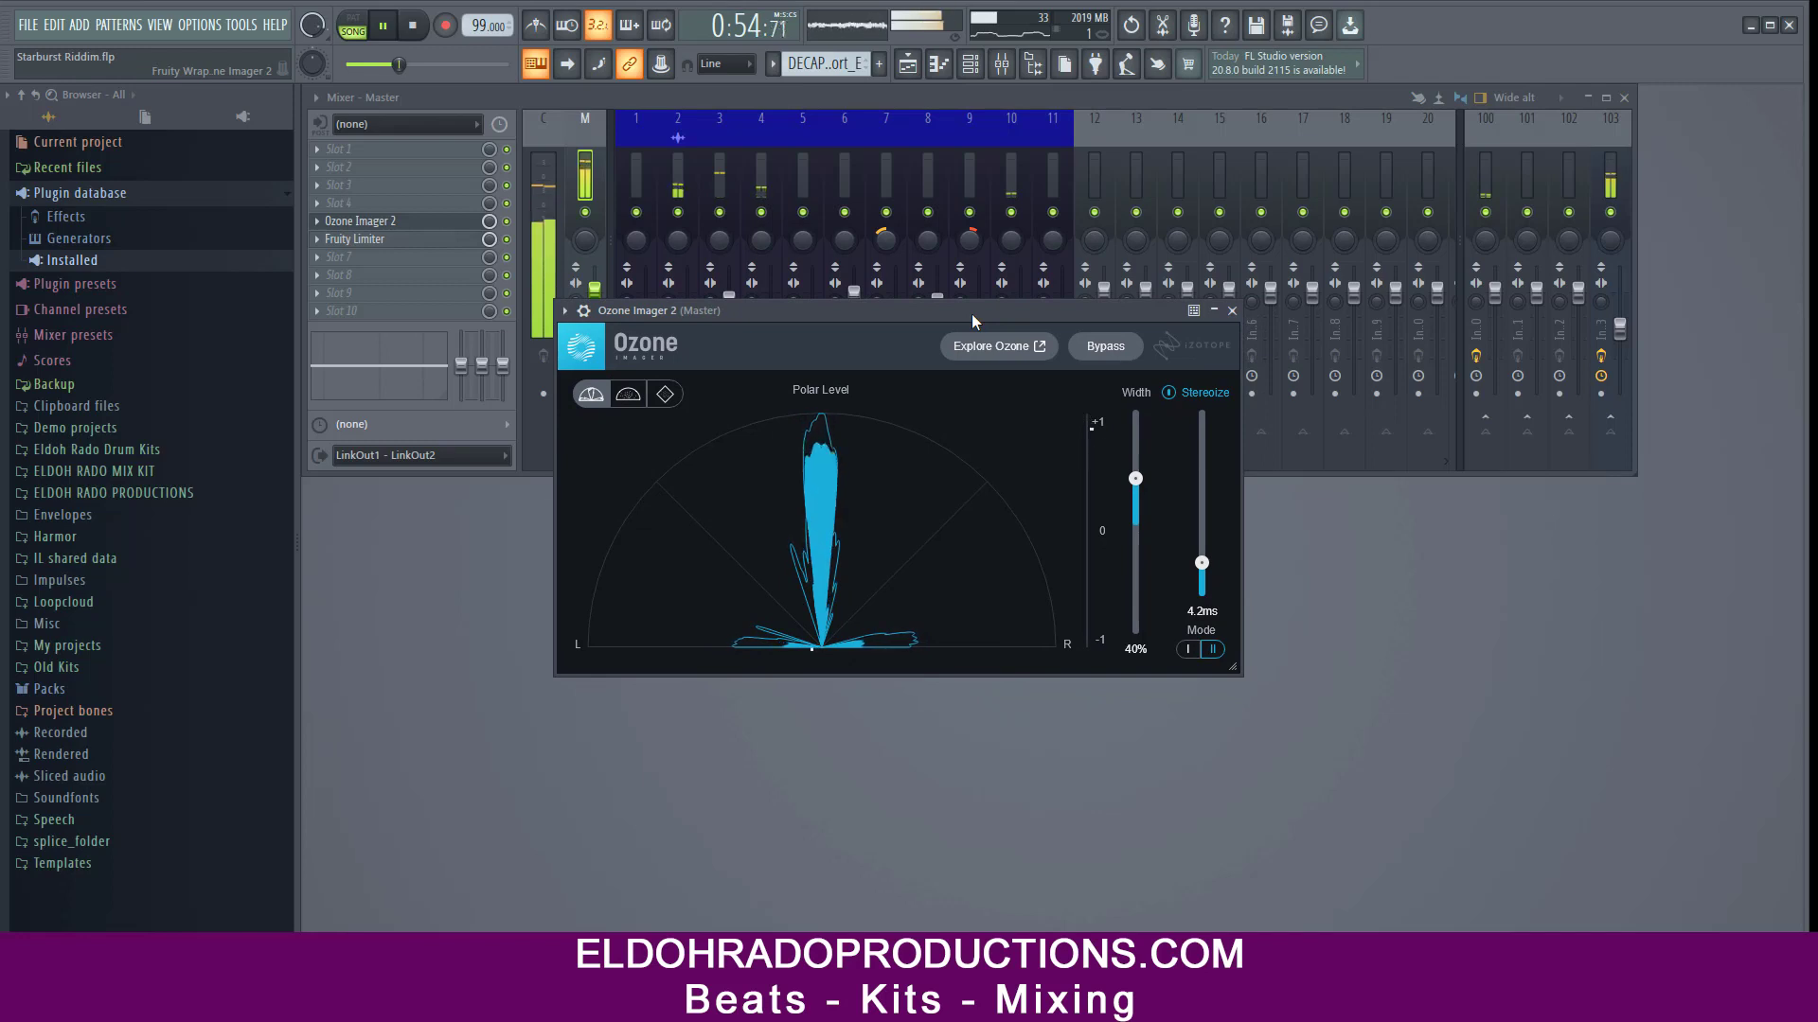
key(space)
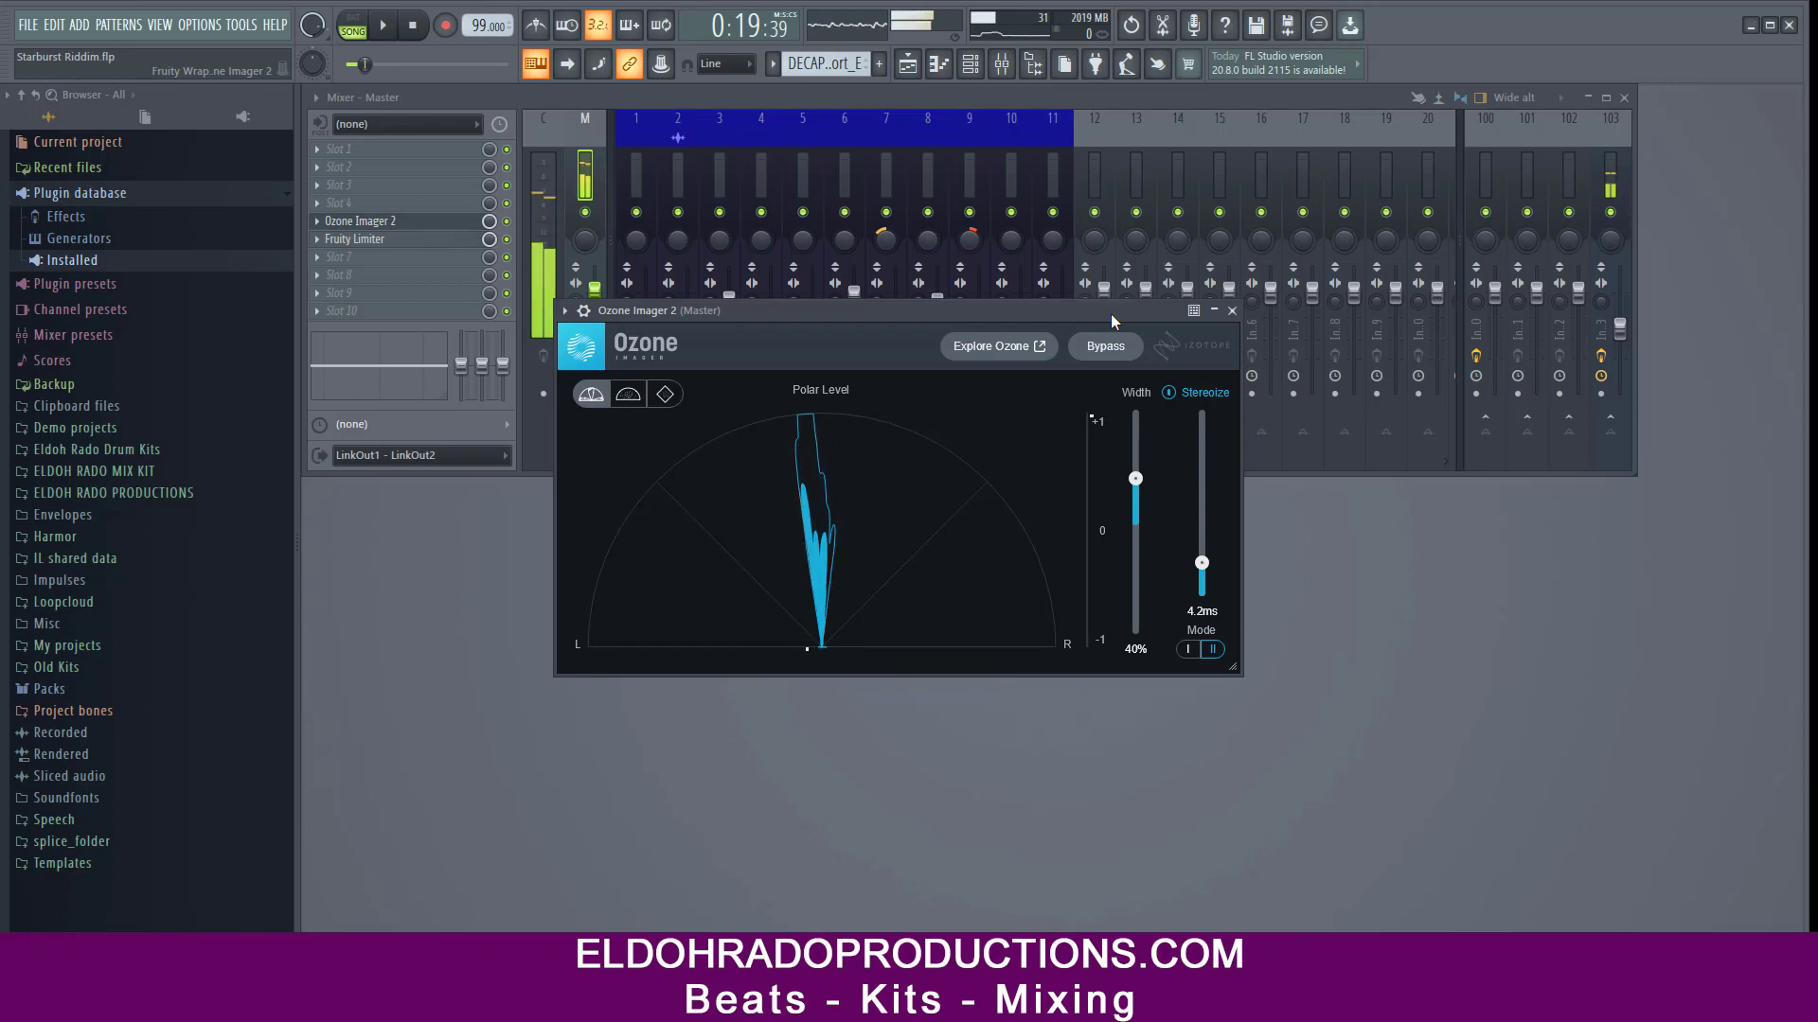
click(1231, 310)
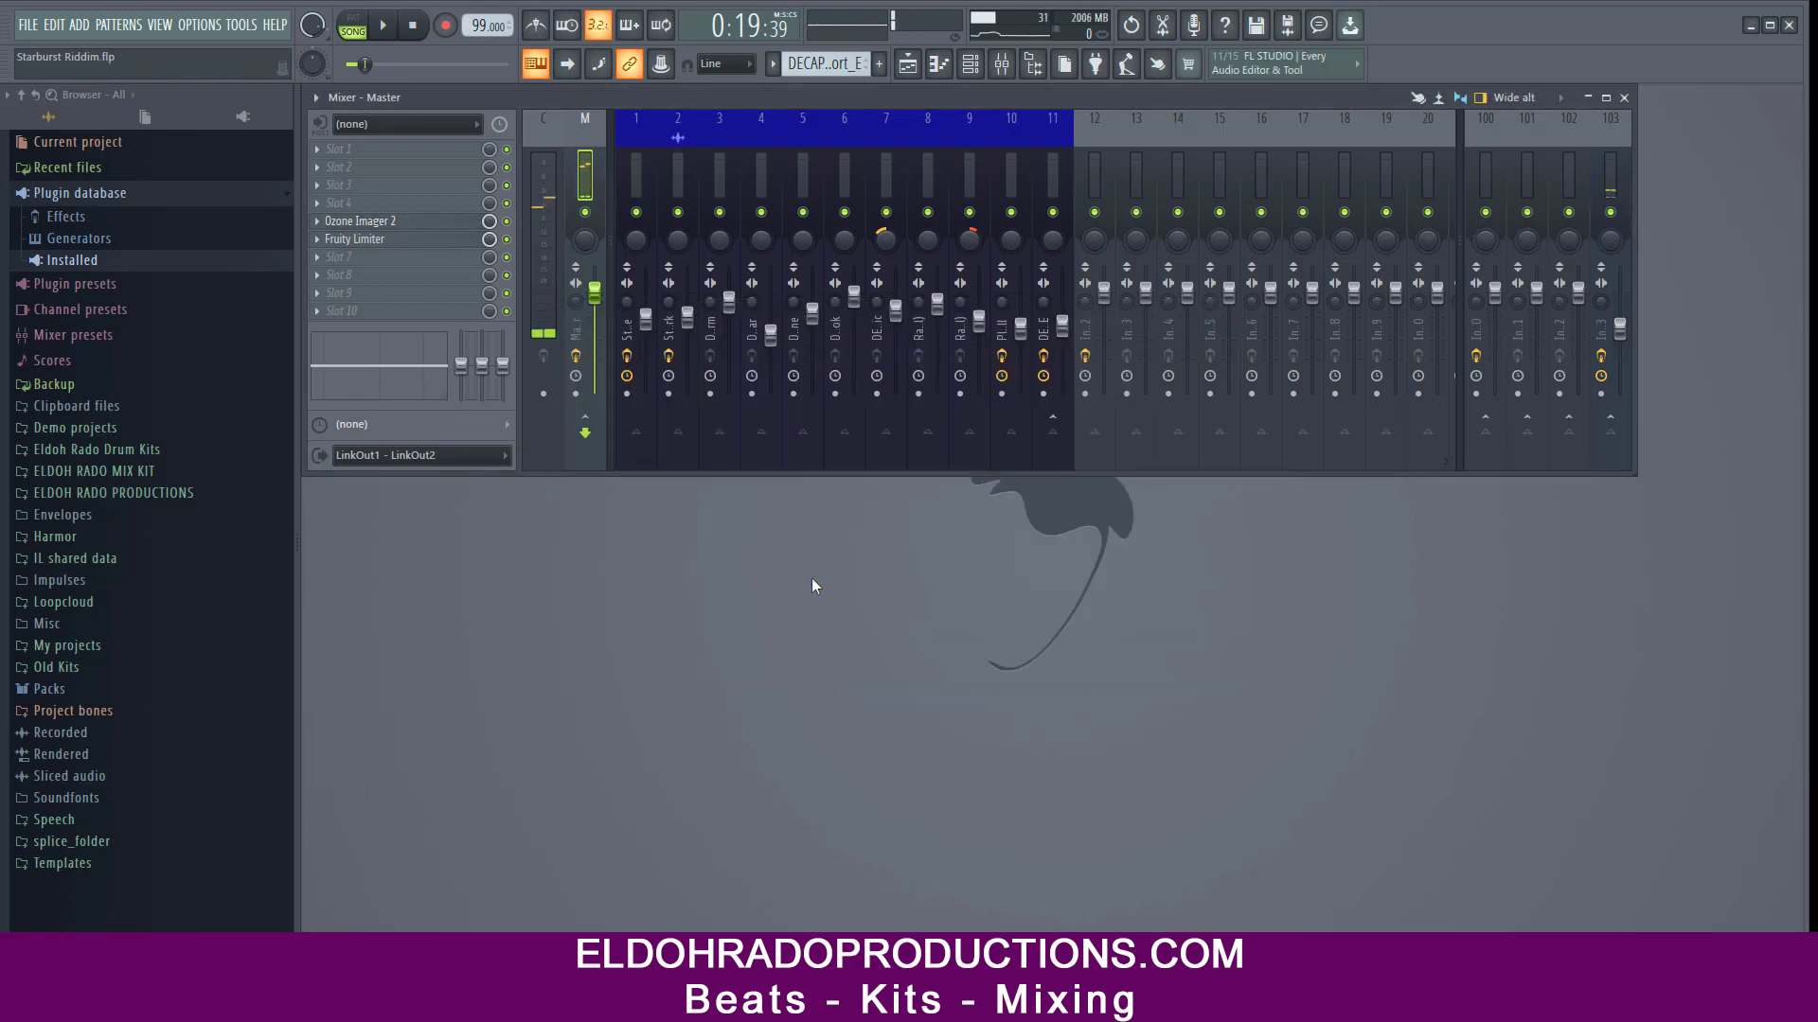